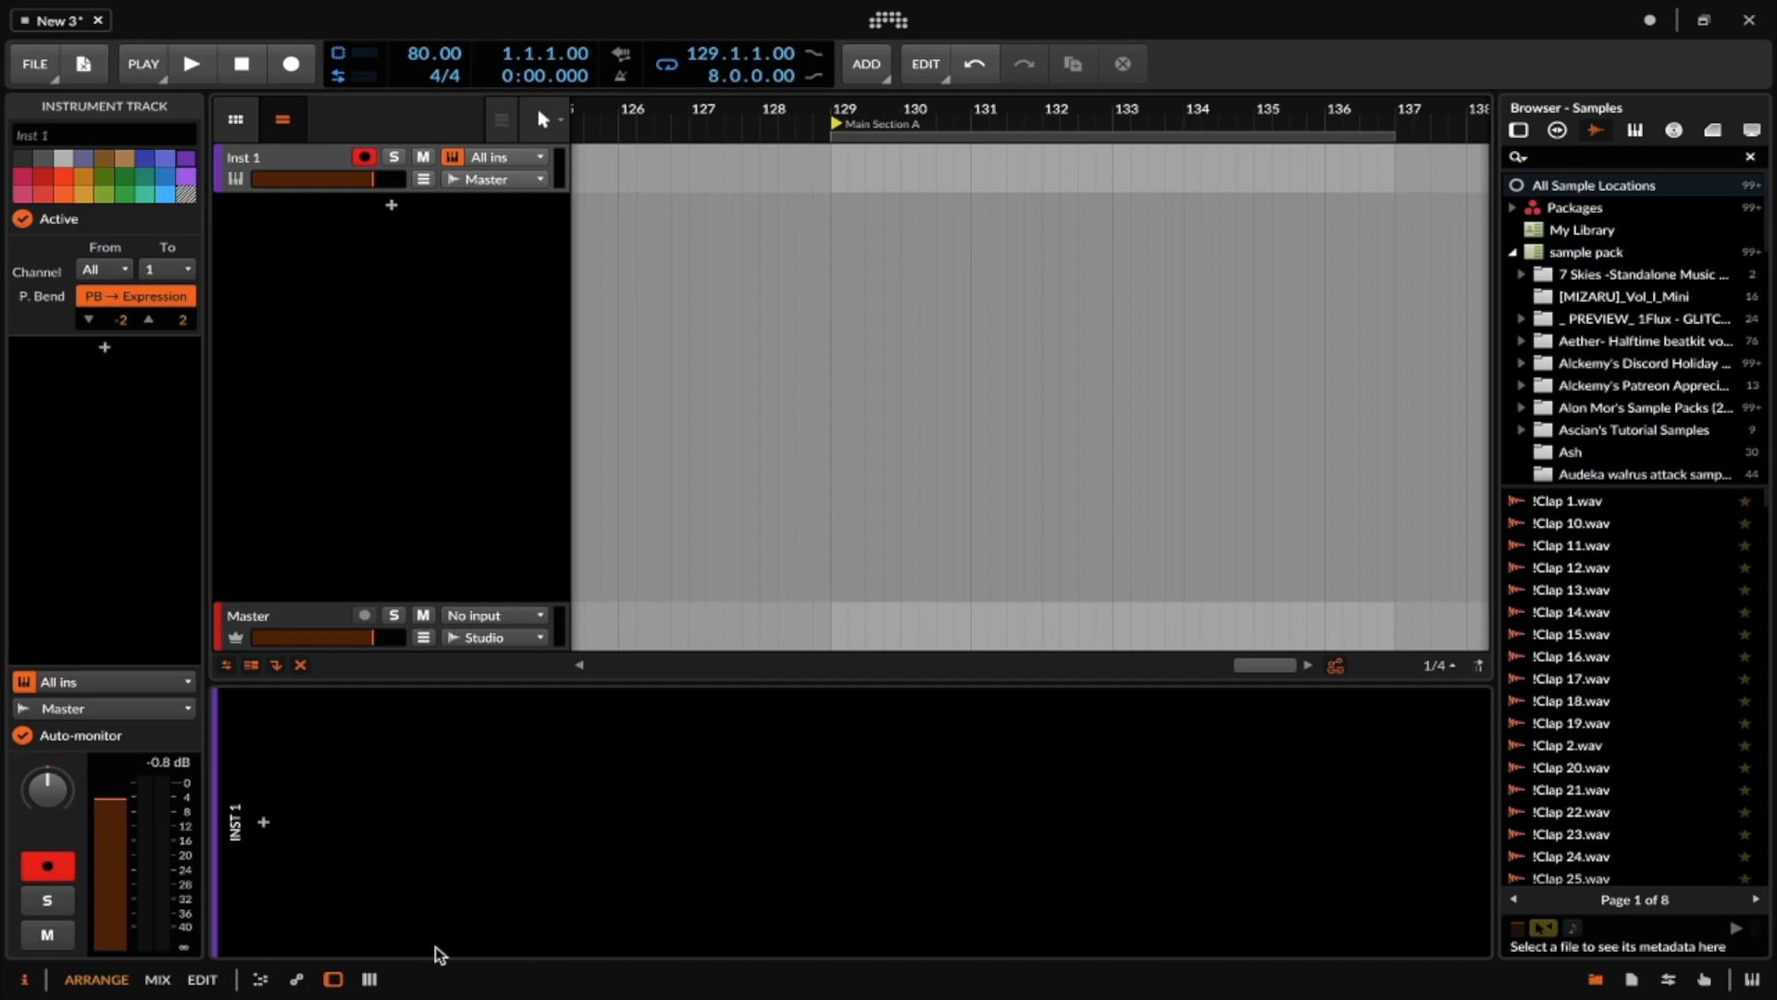
- Add the Poly Grid instrument device to the Inst 1 track
click(264, 822)
click(511, 277)
text(PO;)
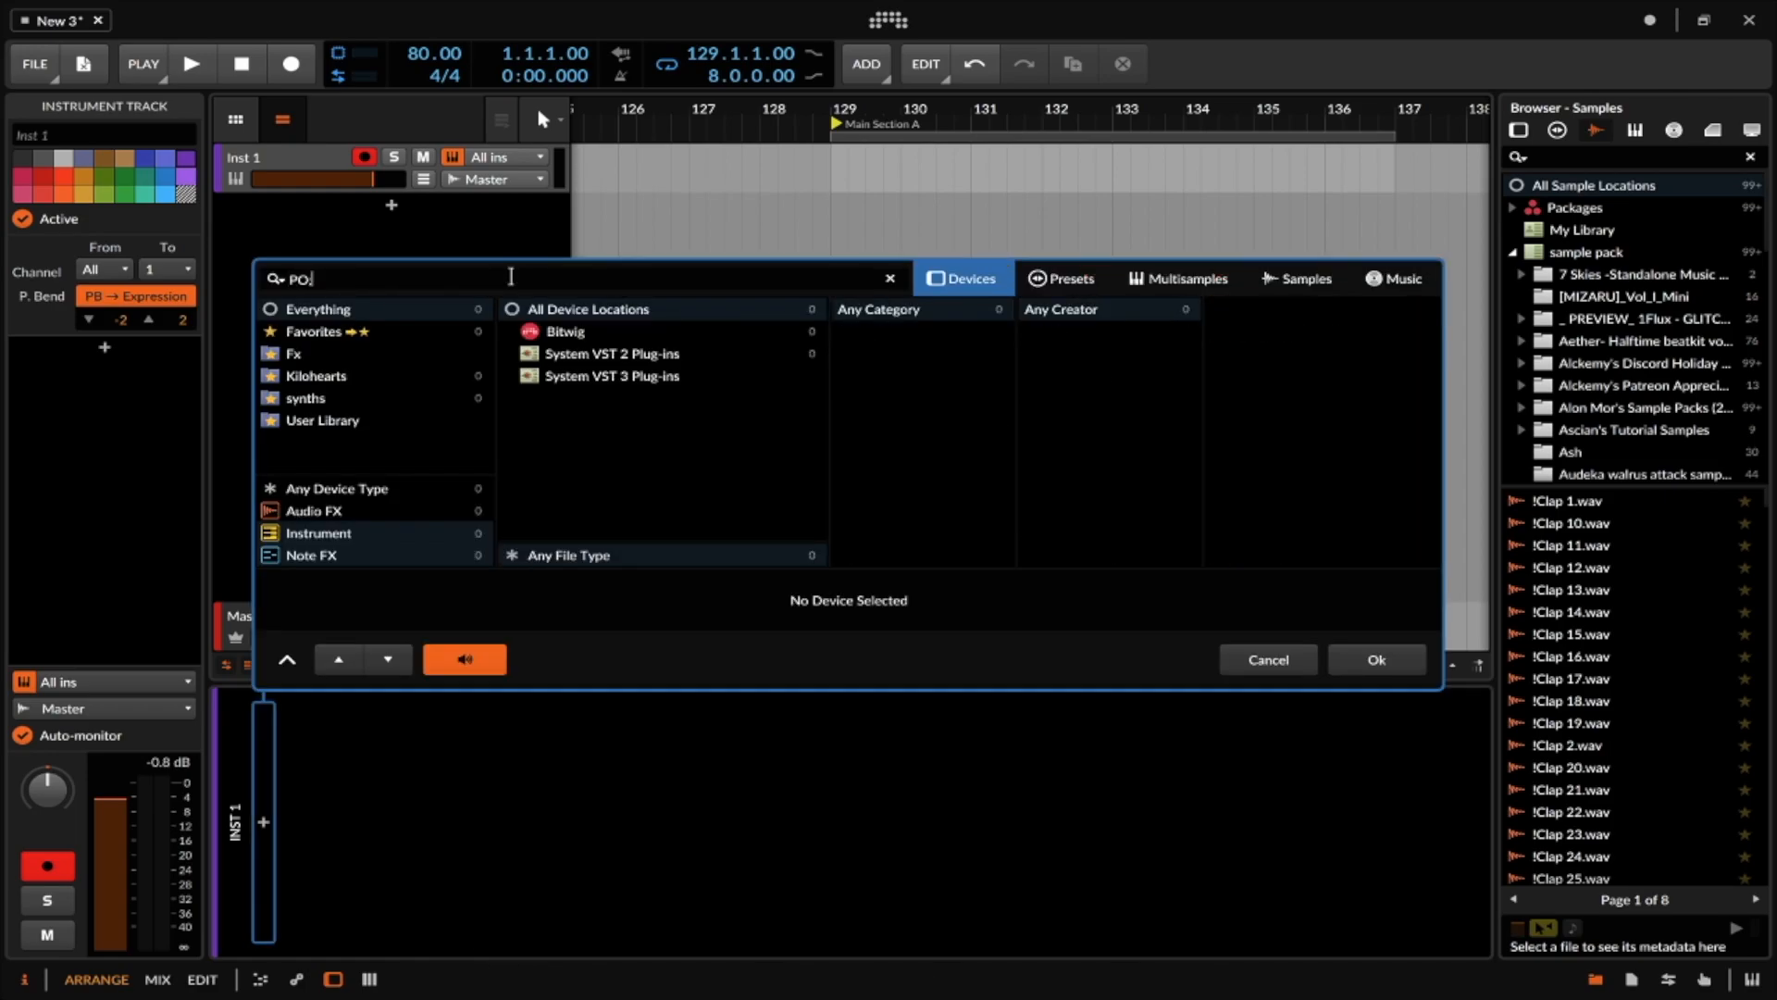
click(1286, 309)
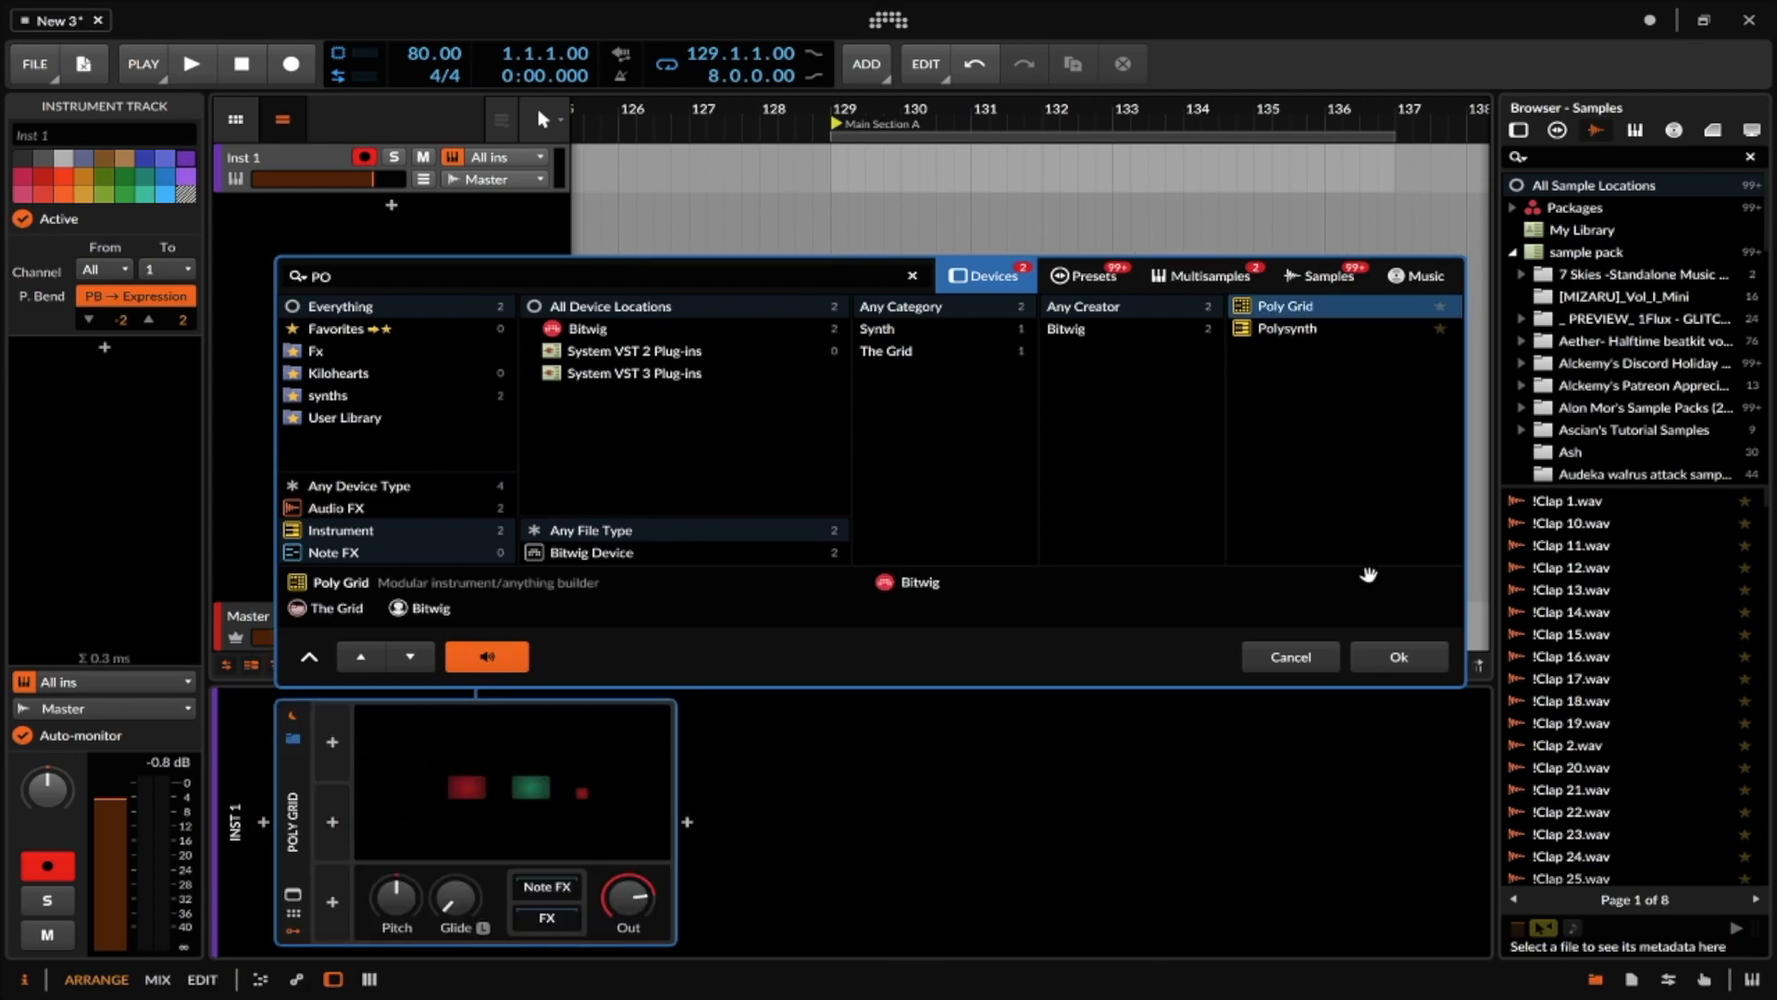
click(1393, 657)
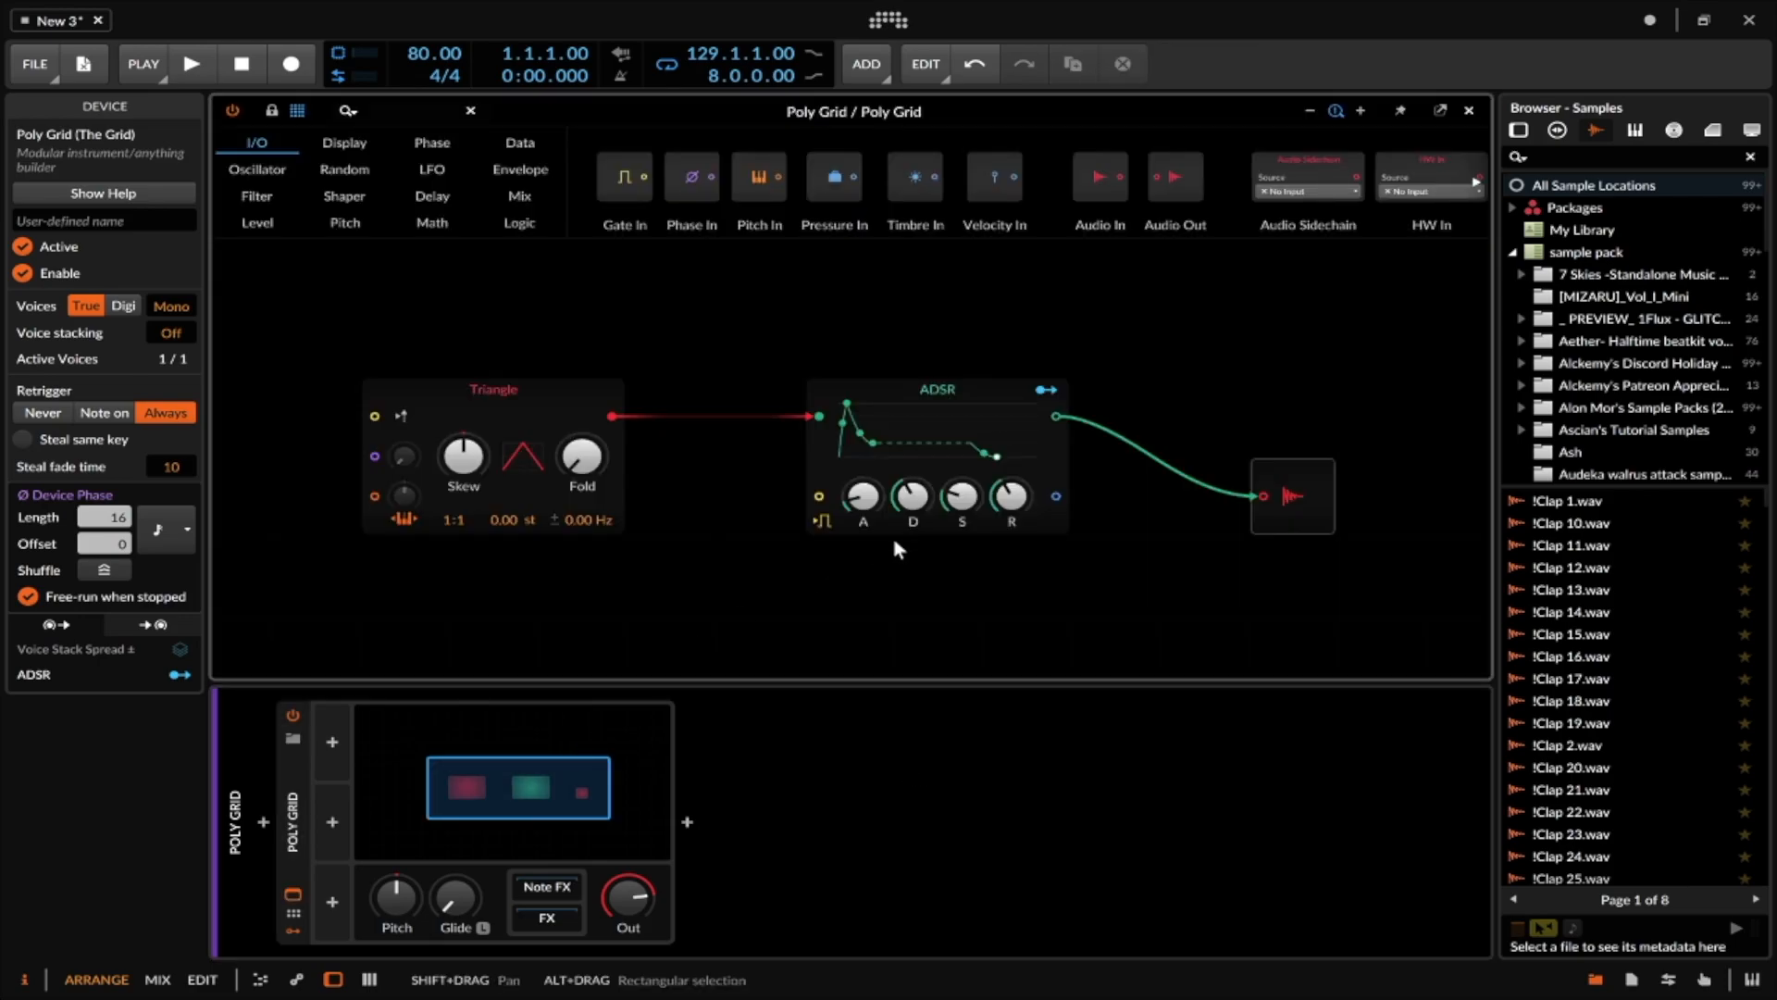
- Examine the default patch's signal path, inspecting the settings and signals of the Audio Out and ADSR modules
click(1287, 480)
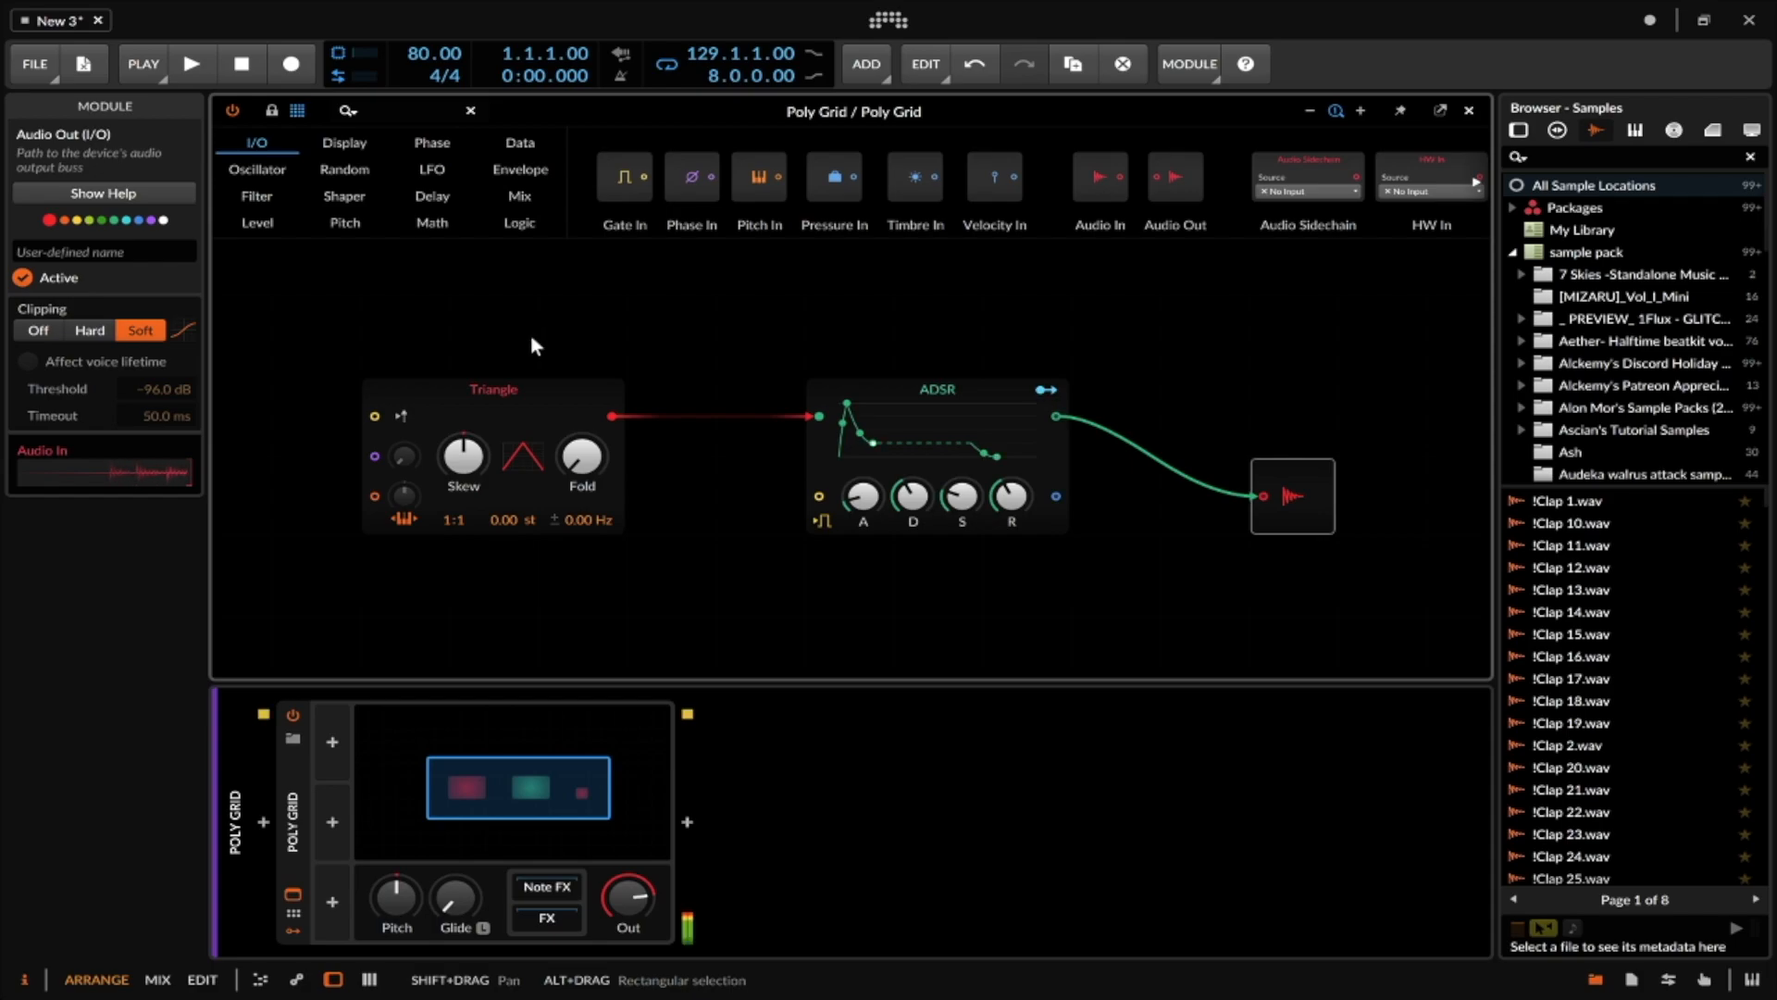
drag(913, 496, 916, 513)
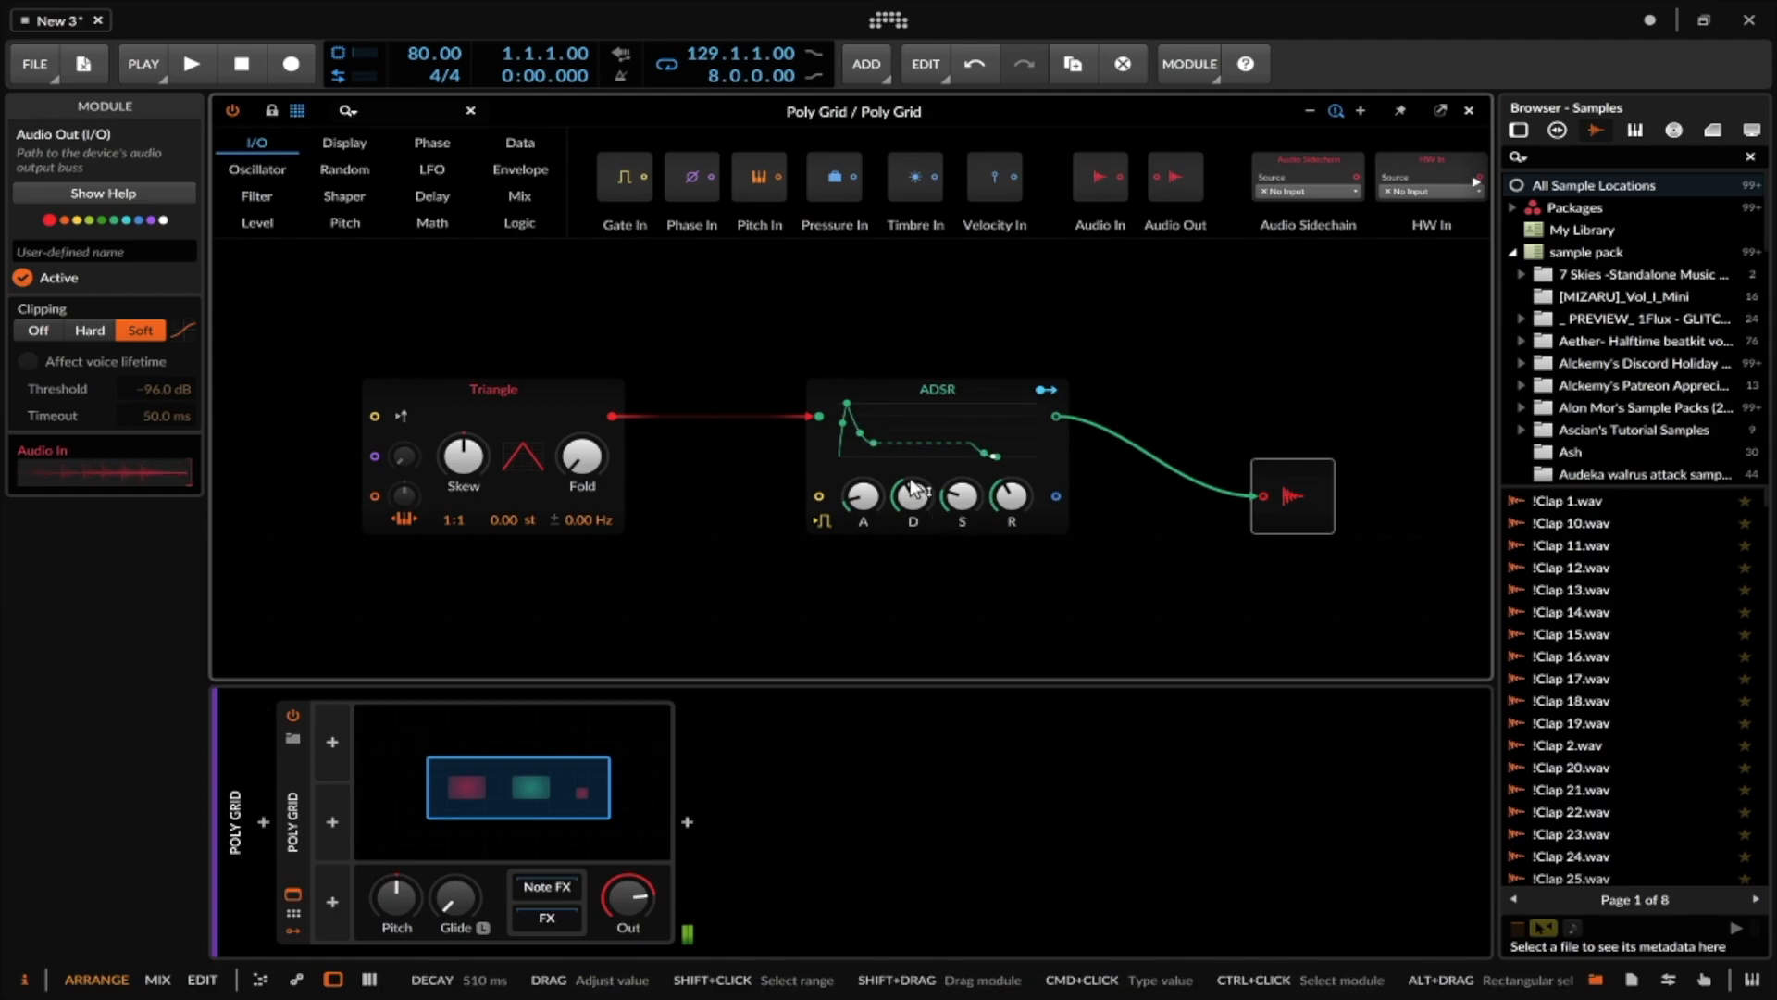
click(899, 393)
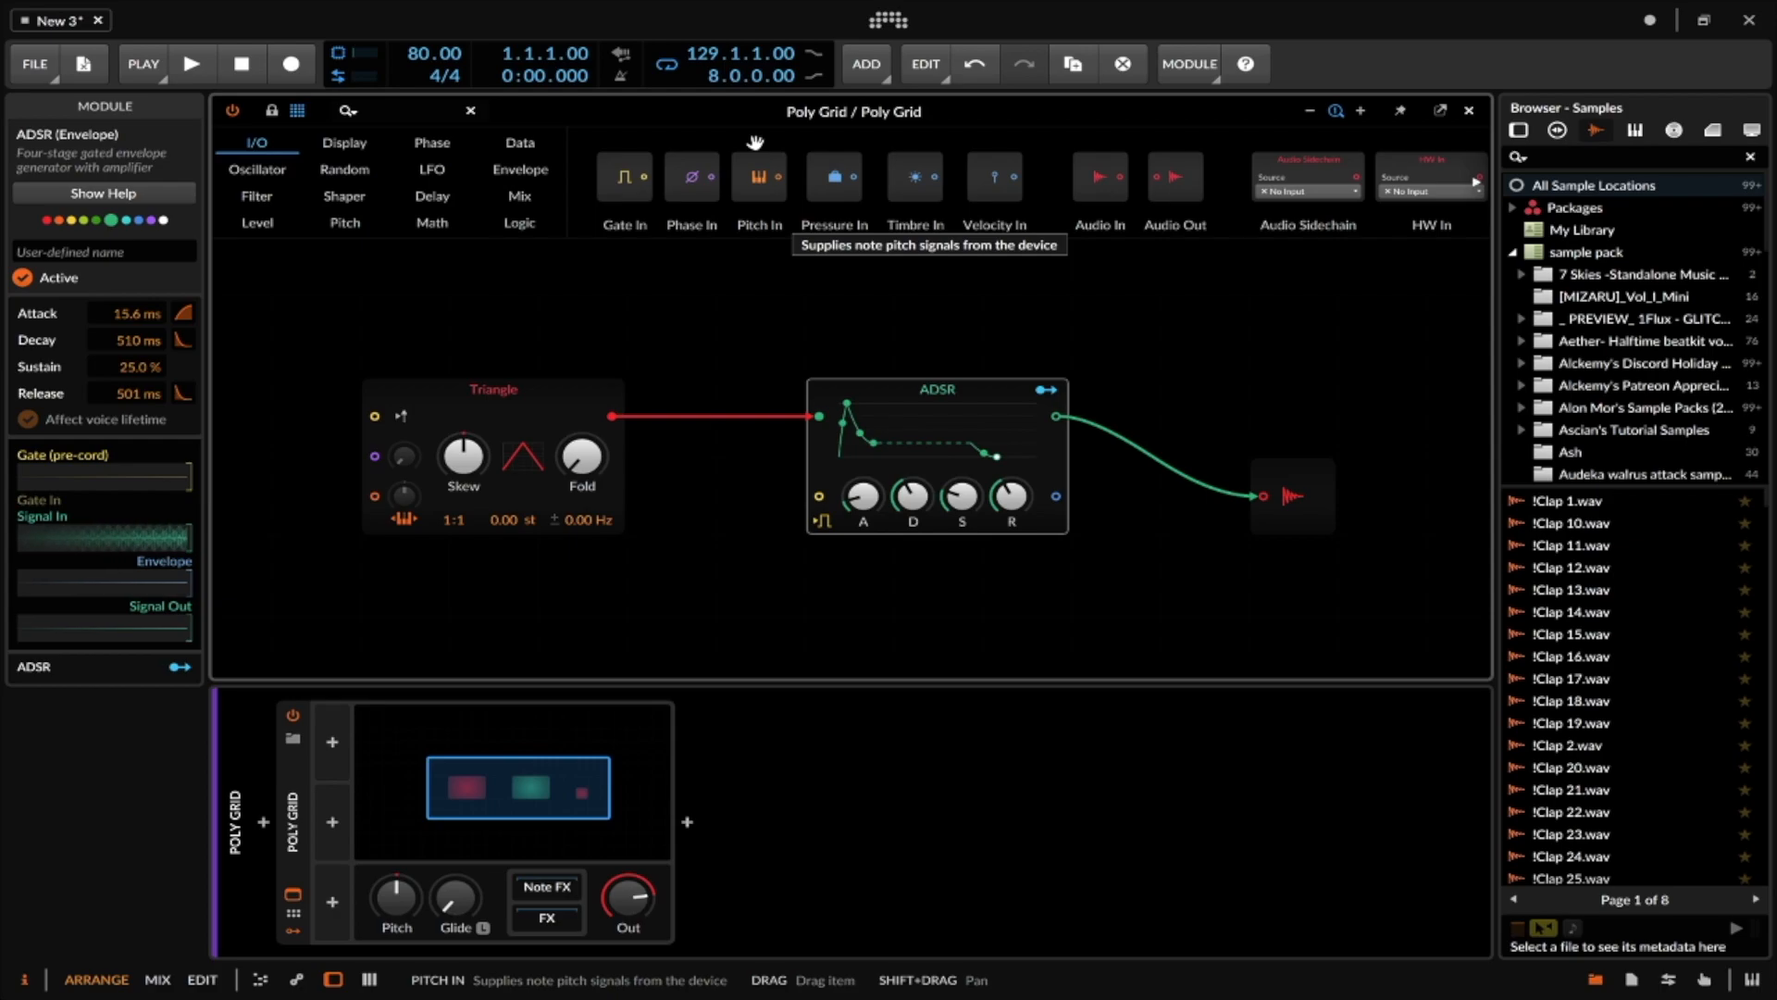
drag(439, 333, 486, 412)
click(950, 375)
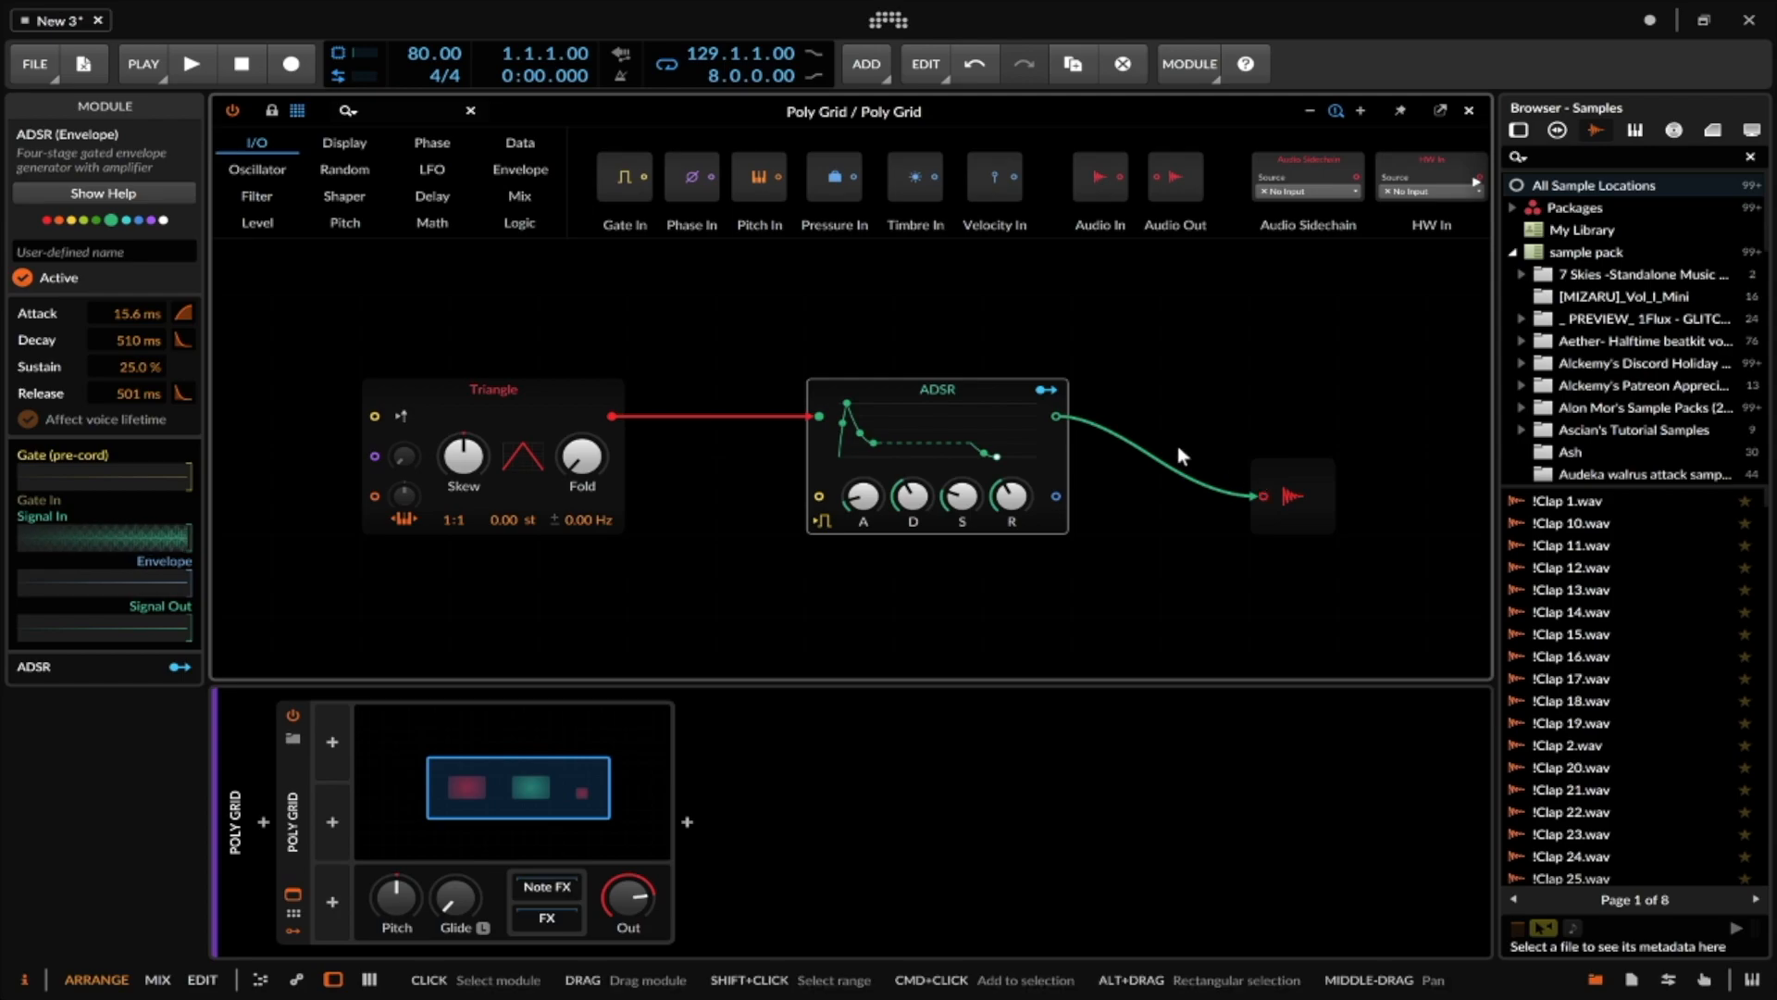
drag(807, 299, 894, 335)
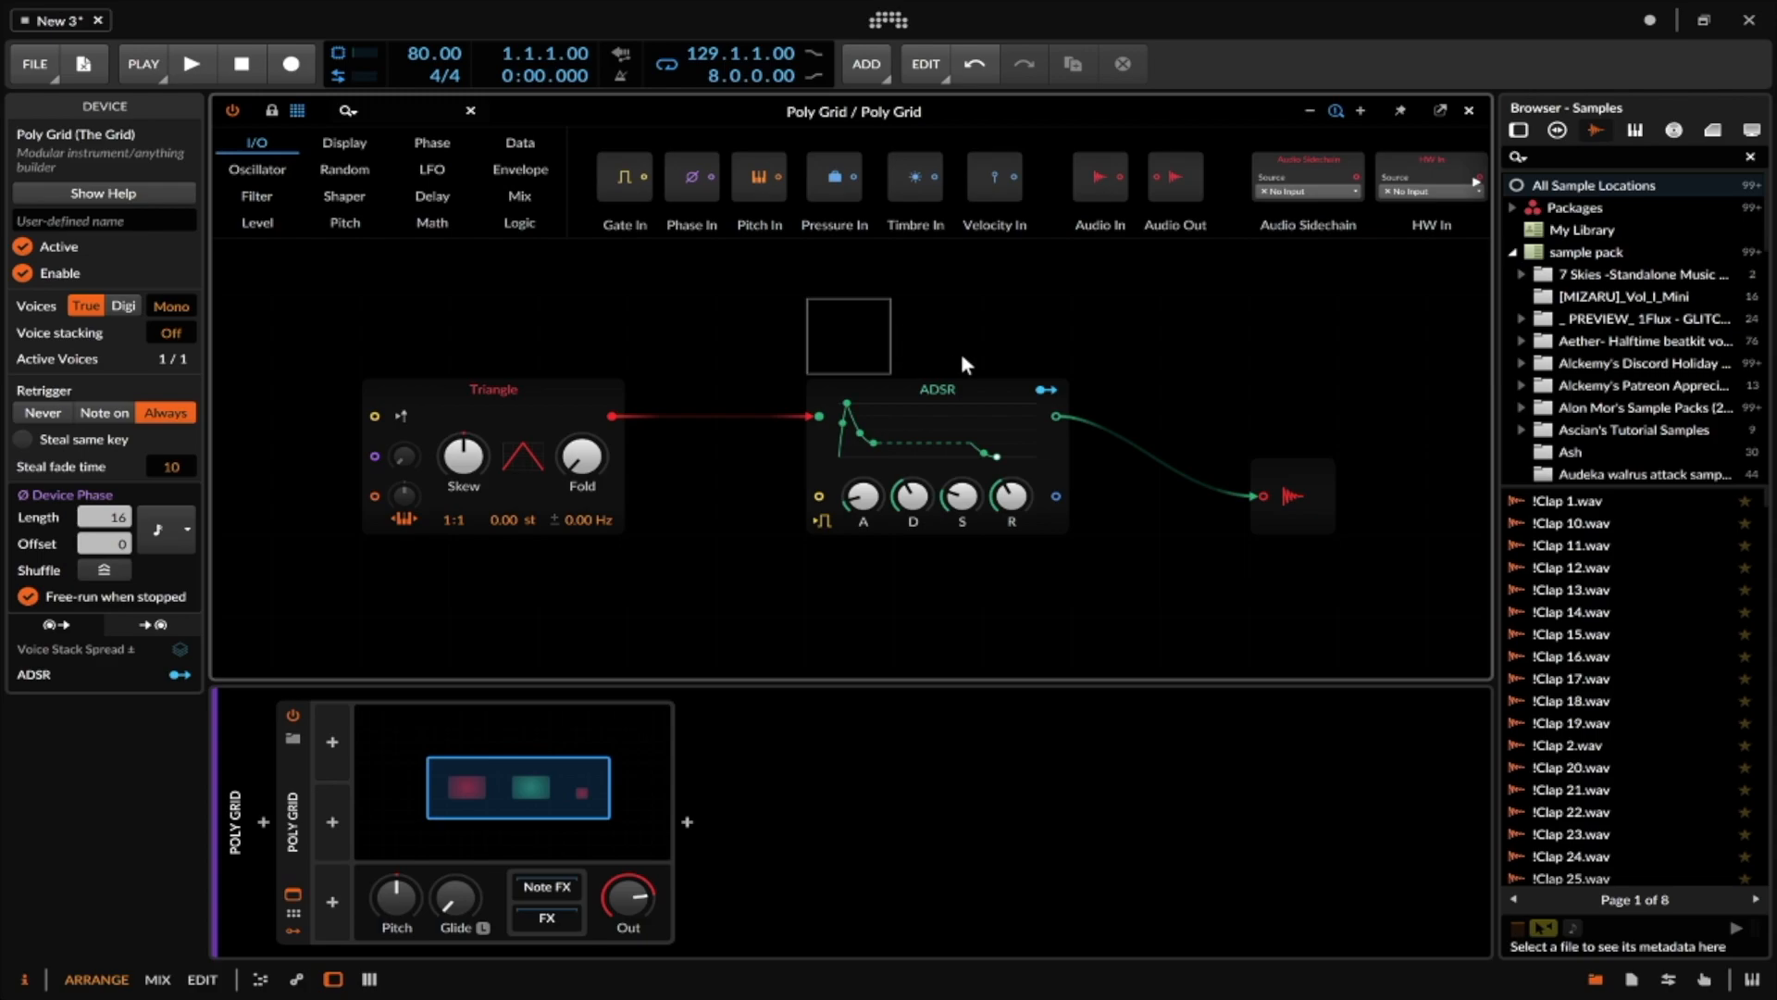
click(1282, 478)
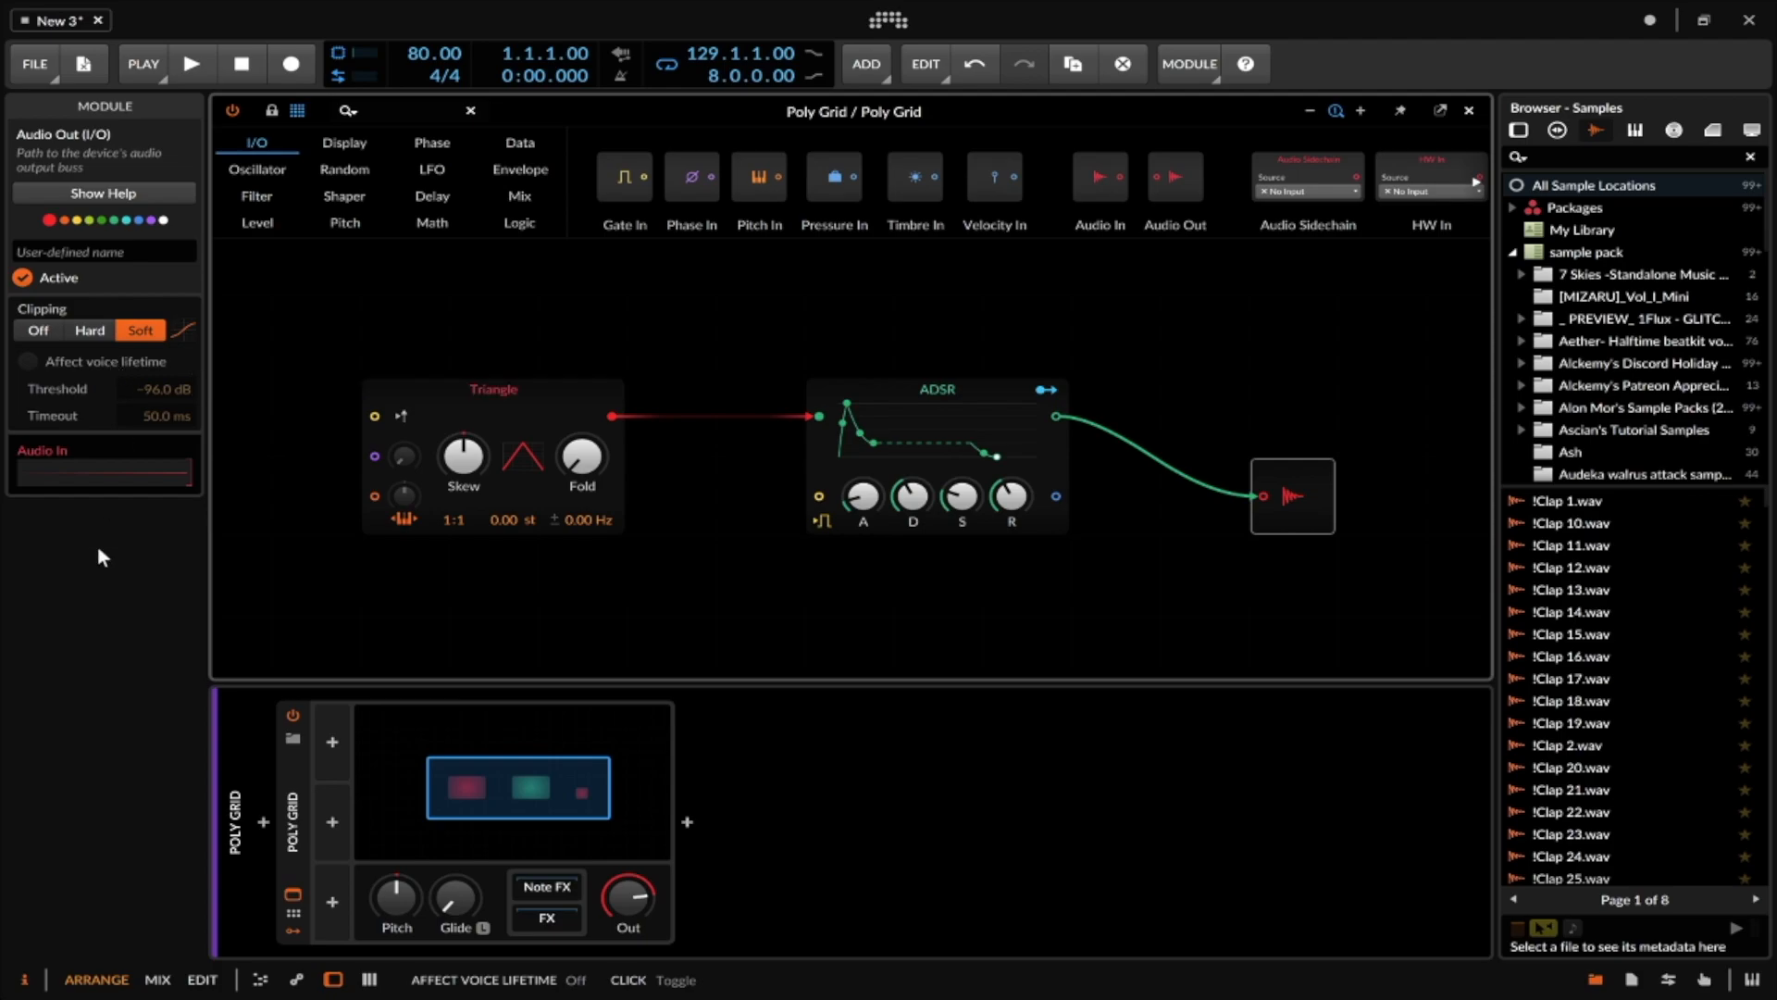
click(296, 763)
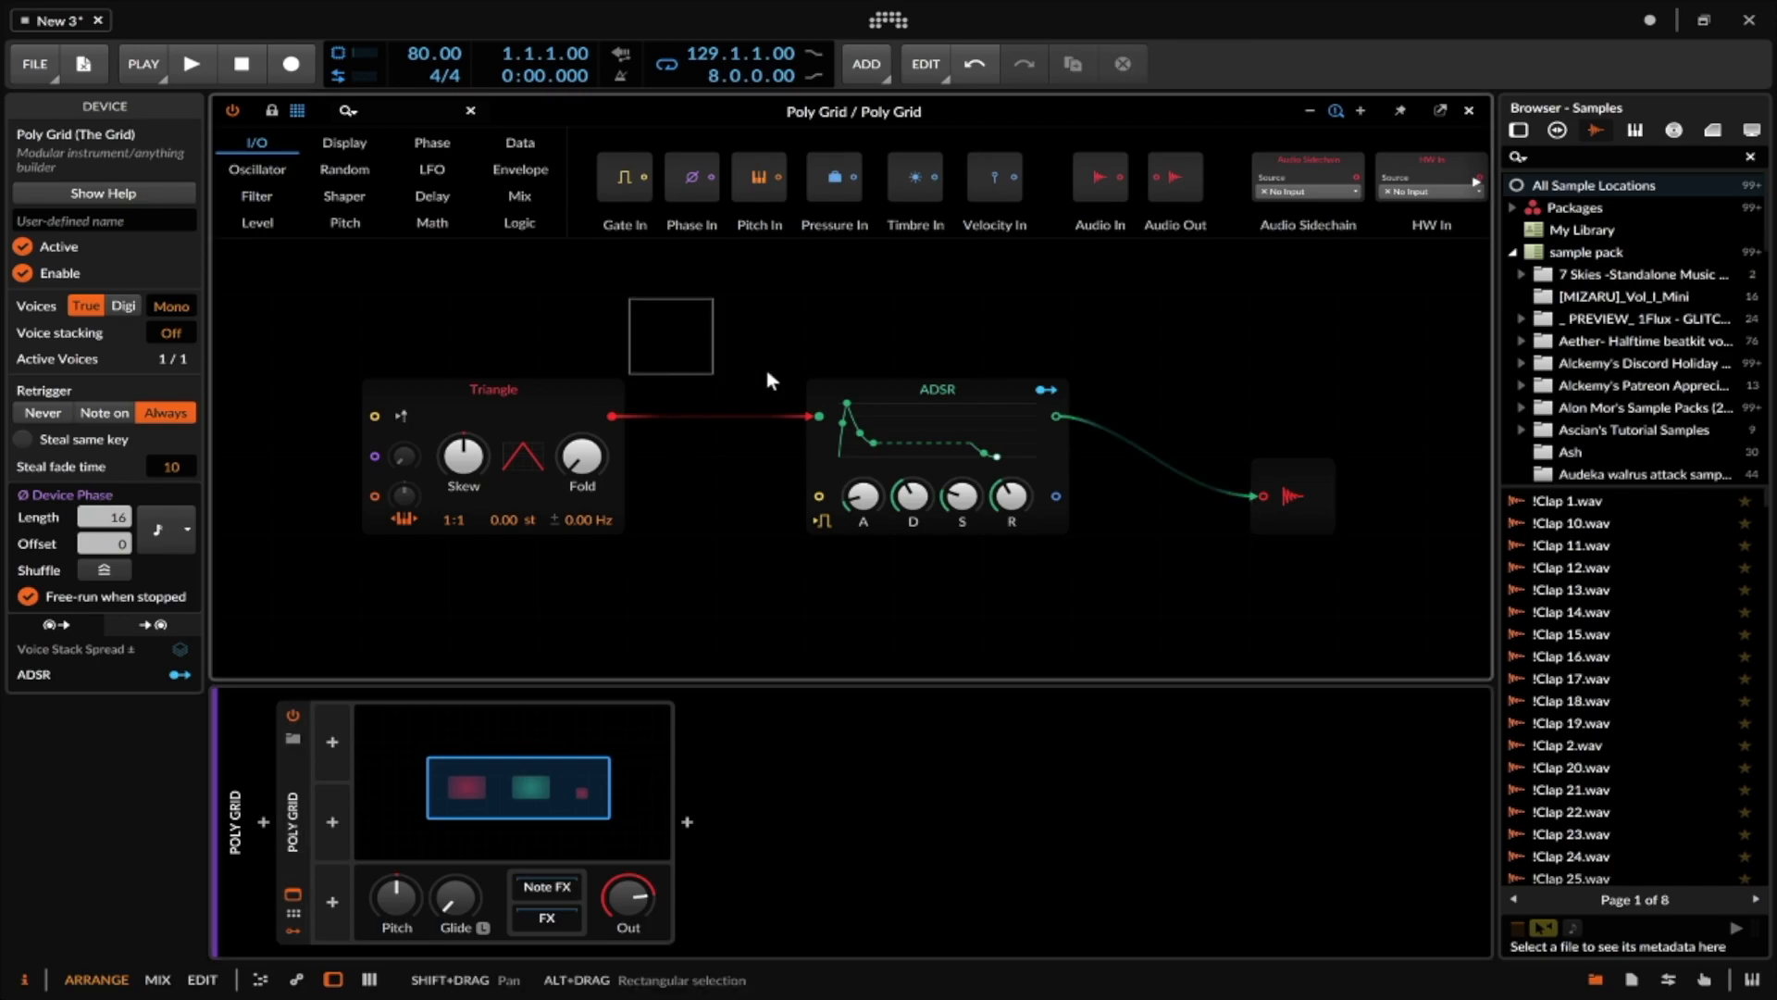
- Delete the ADSR module from the signal path and undo the deletion
click(883, 392)
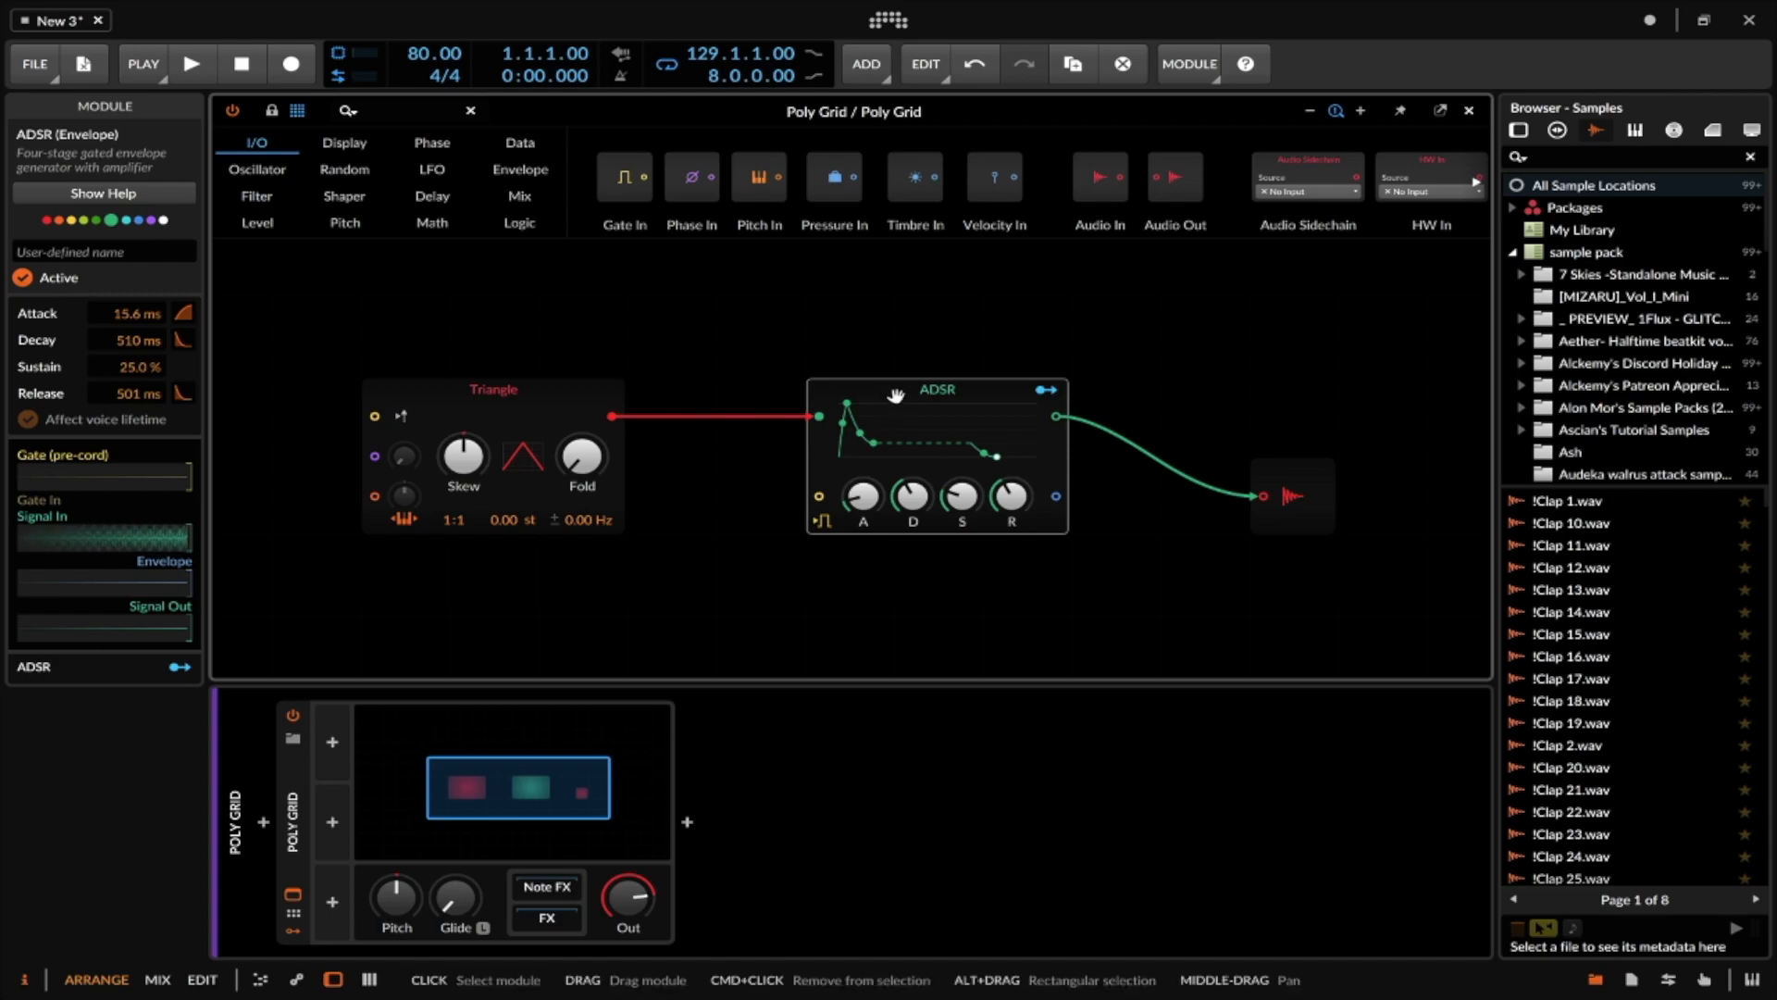
key(Delete)
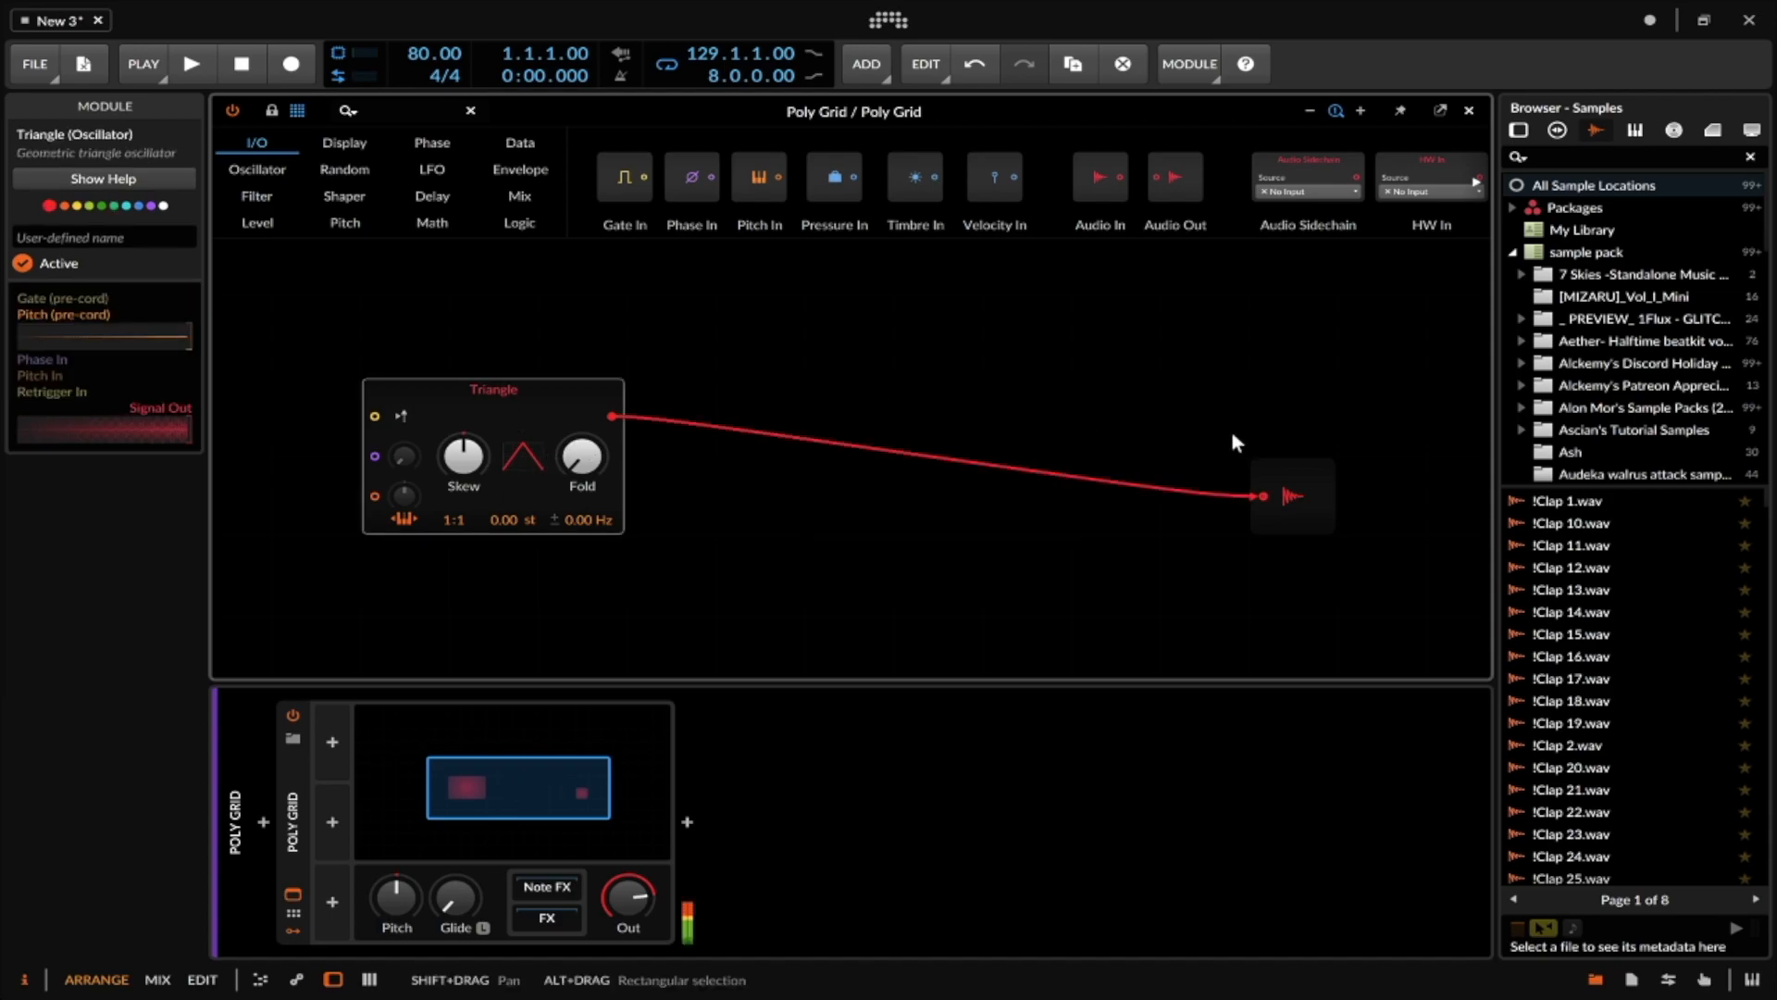
key(super+z)
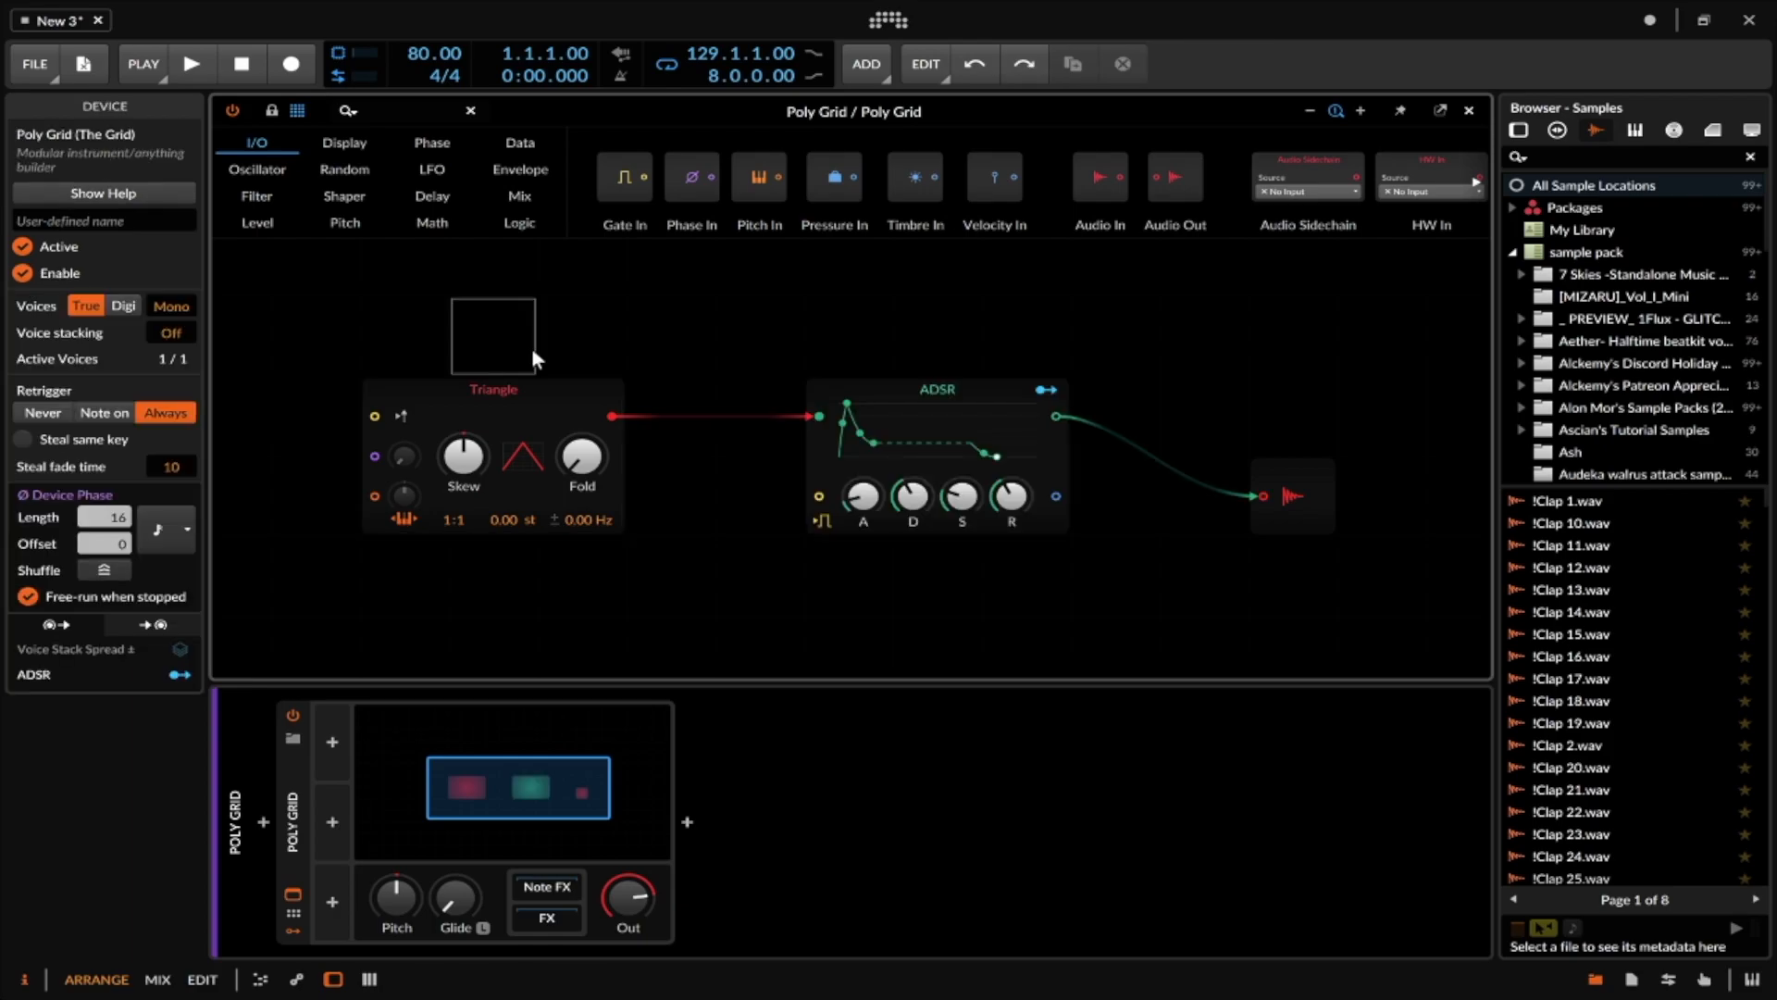
- Inspect the Triangle, ADSR and Audio Out modules, and move the Triangle oscillator farther away from the ADSR
click(542, 429)
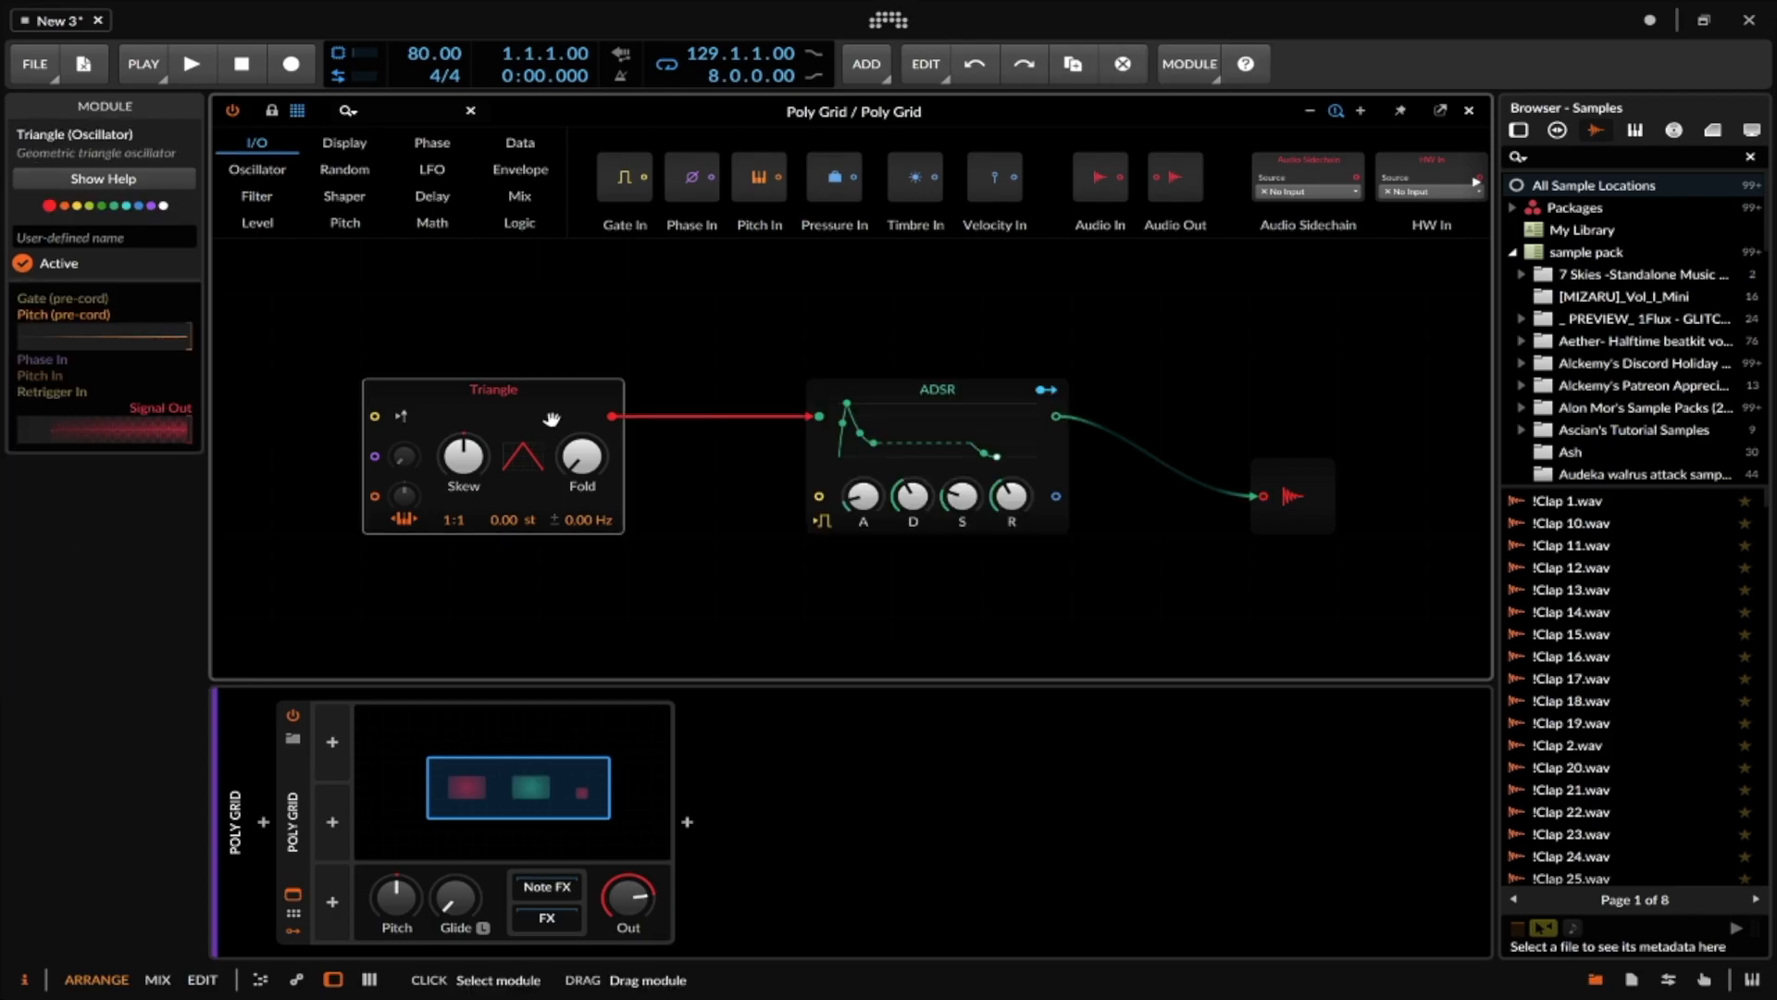
click(911, 396)
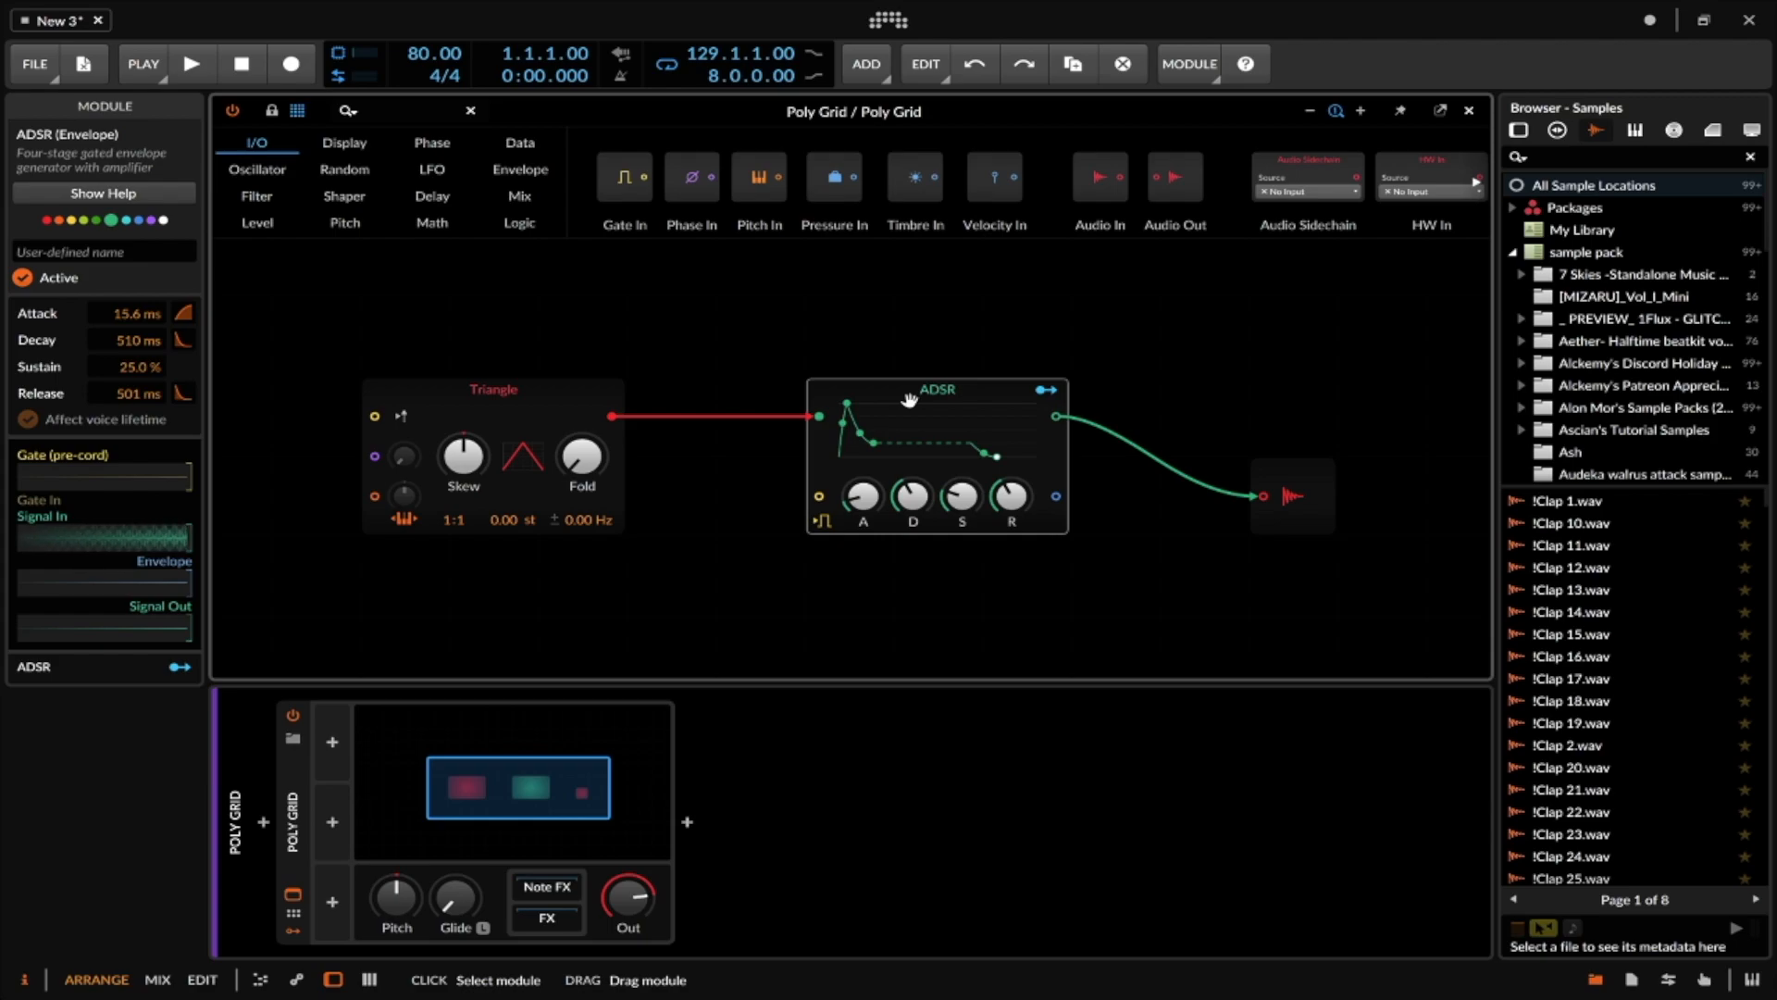
click(1296, 492)
drag(608, 397, 530, 391)
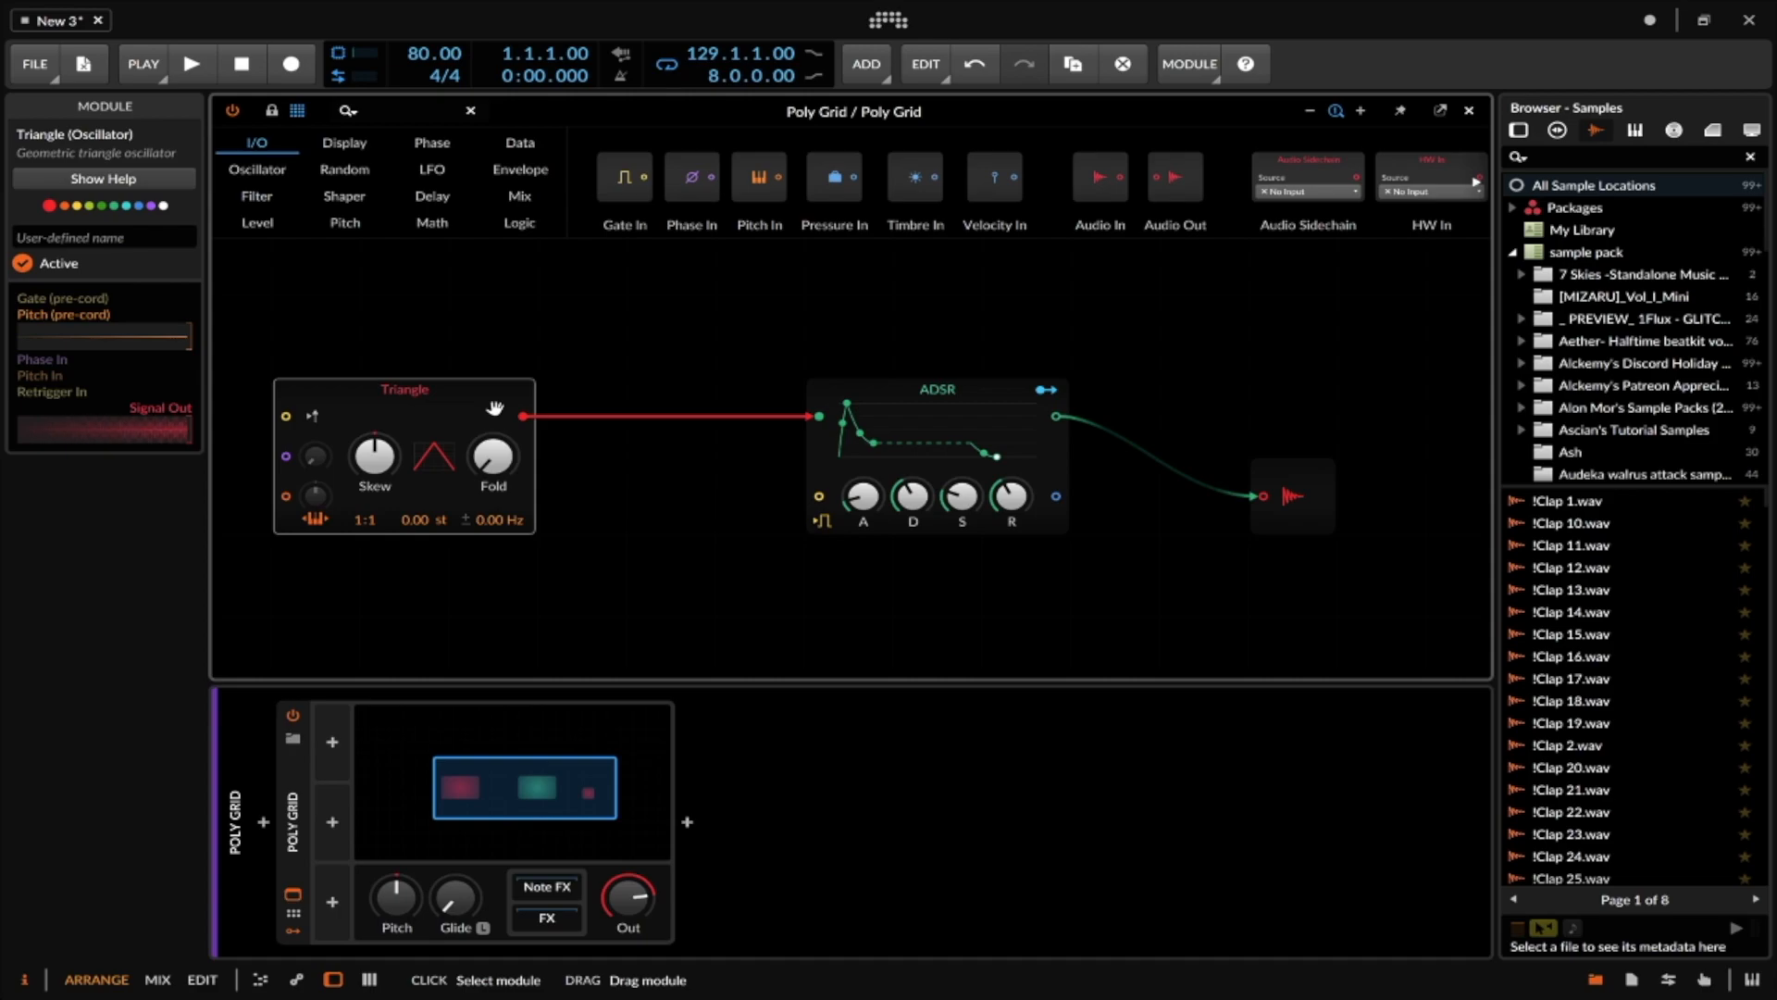
- Replace the Triangle oscillator with a Sawtooth oscillator
drag(438, 331, 1272, 635)
drag(712, 613, 641, 556)
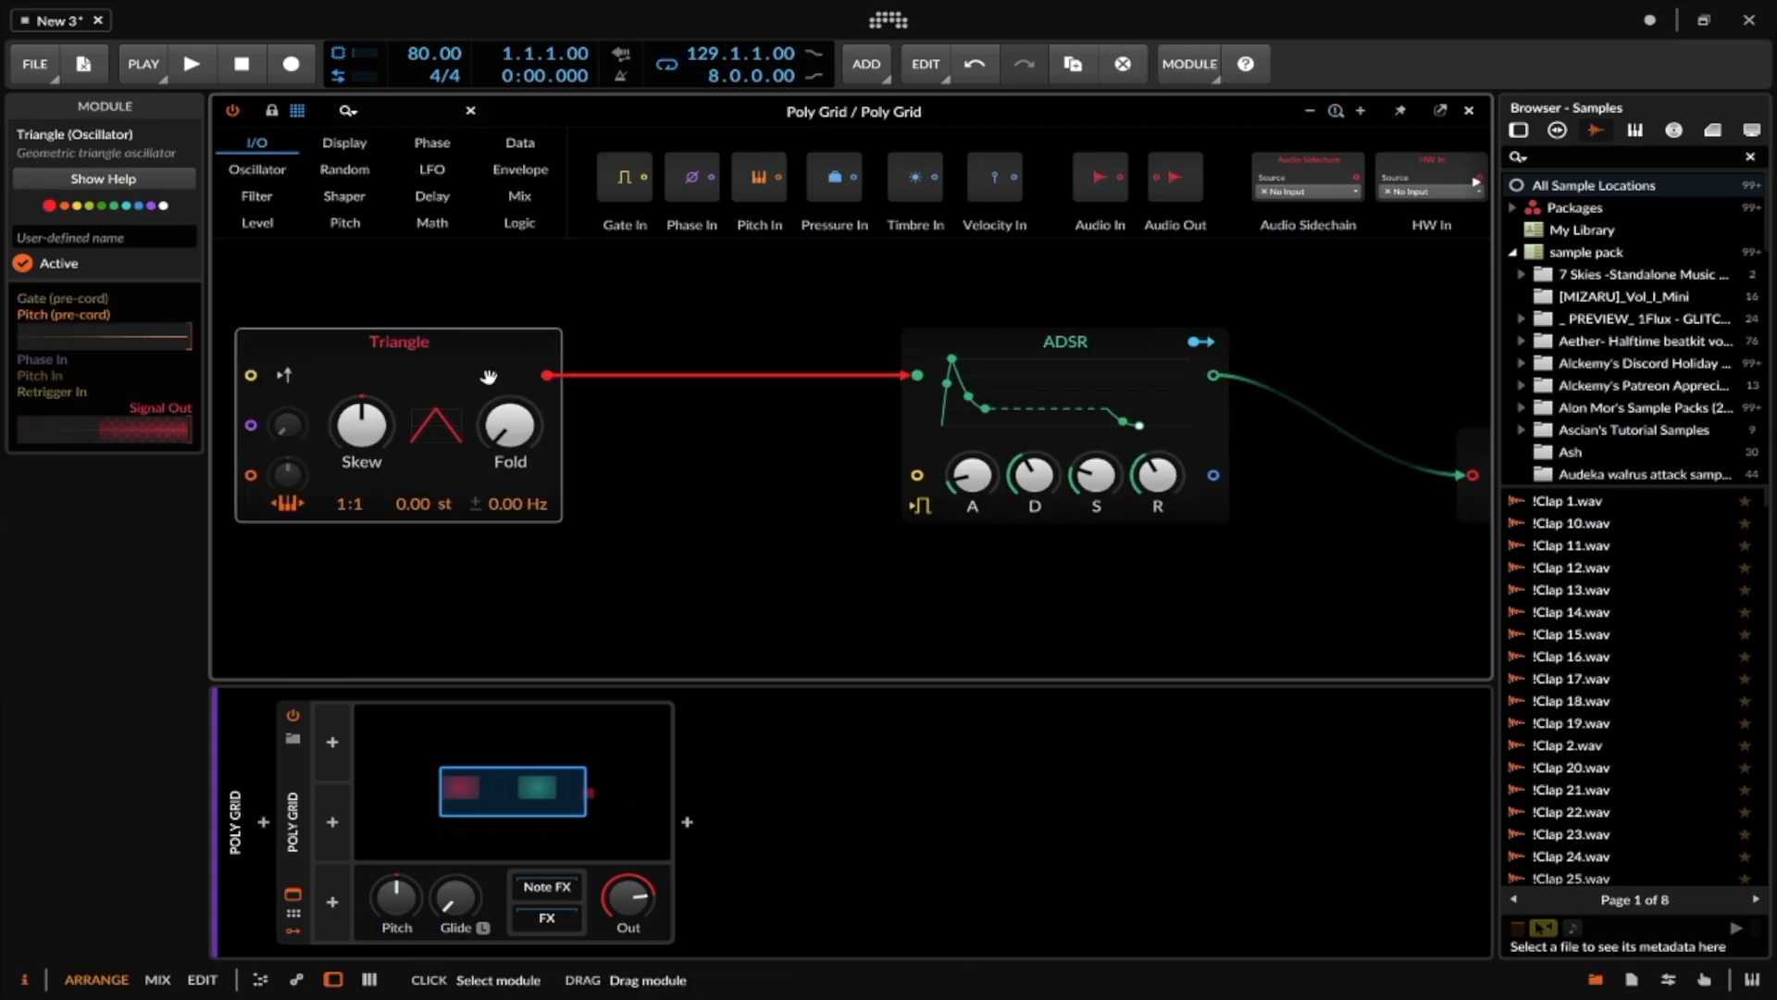
right_click(488, 377)
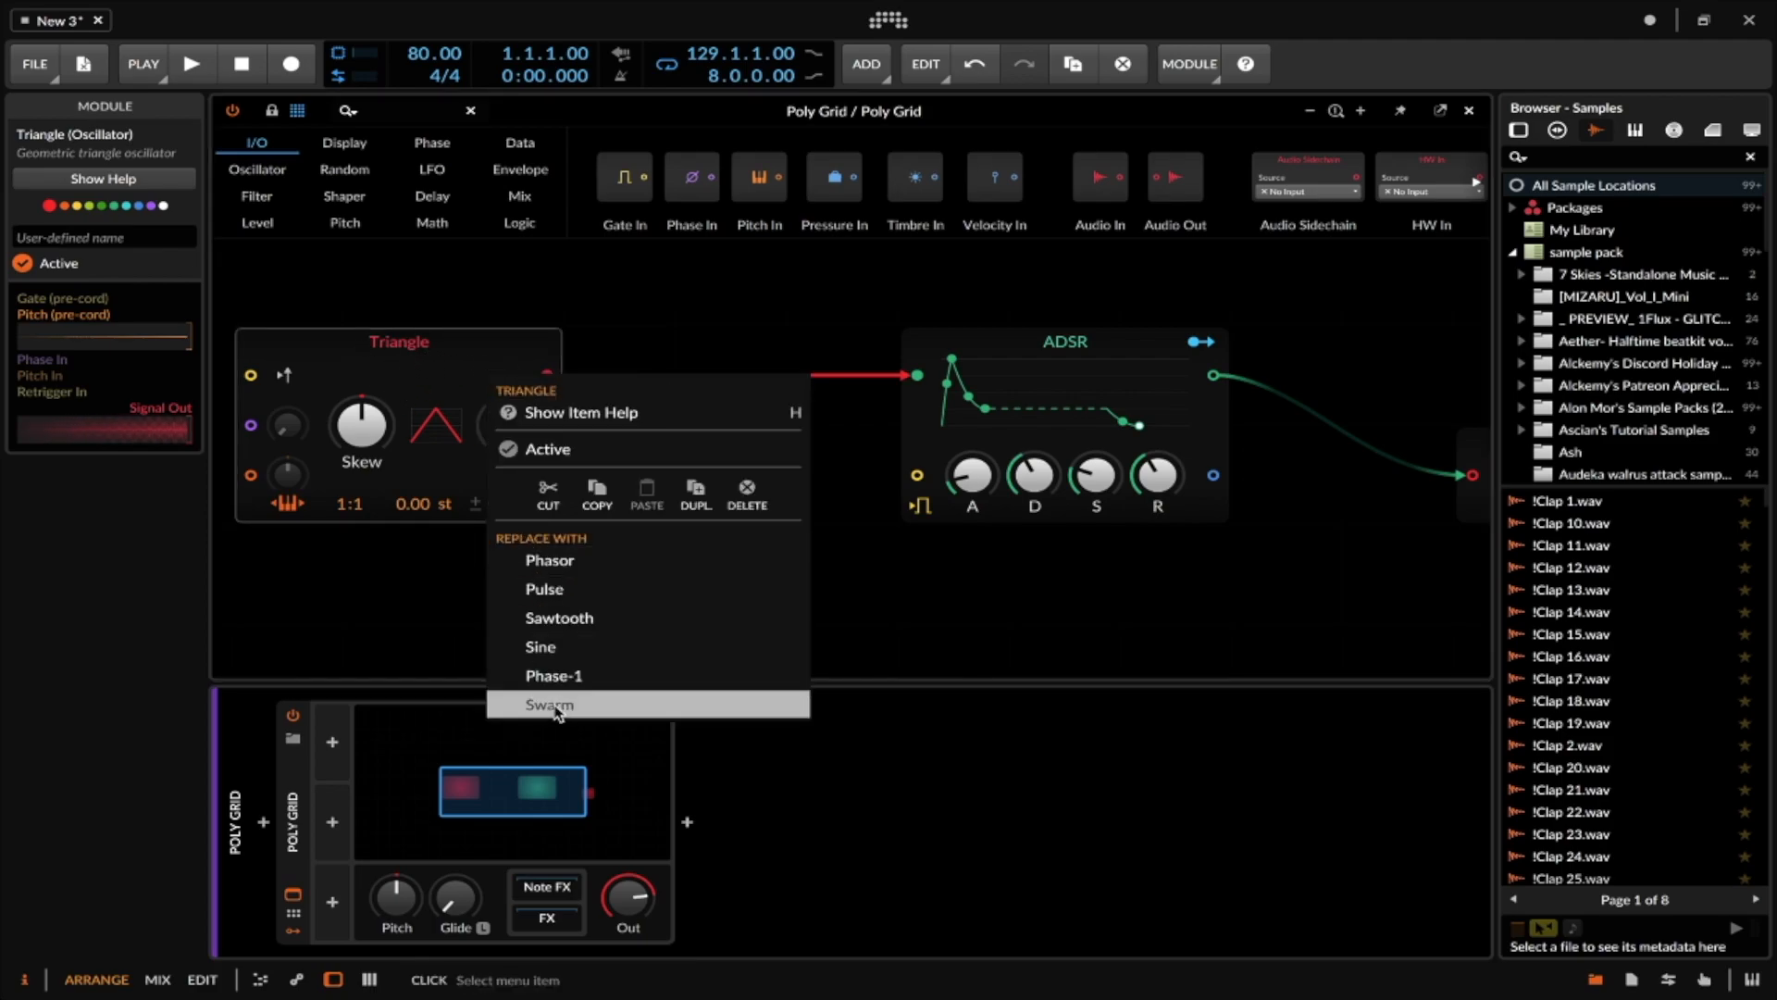
click(583, 627)
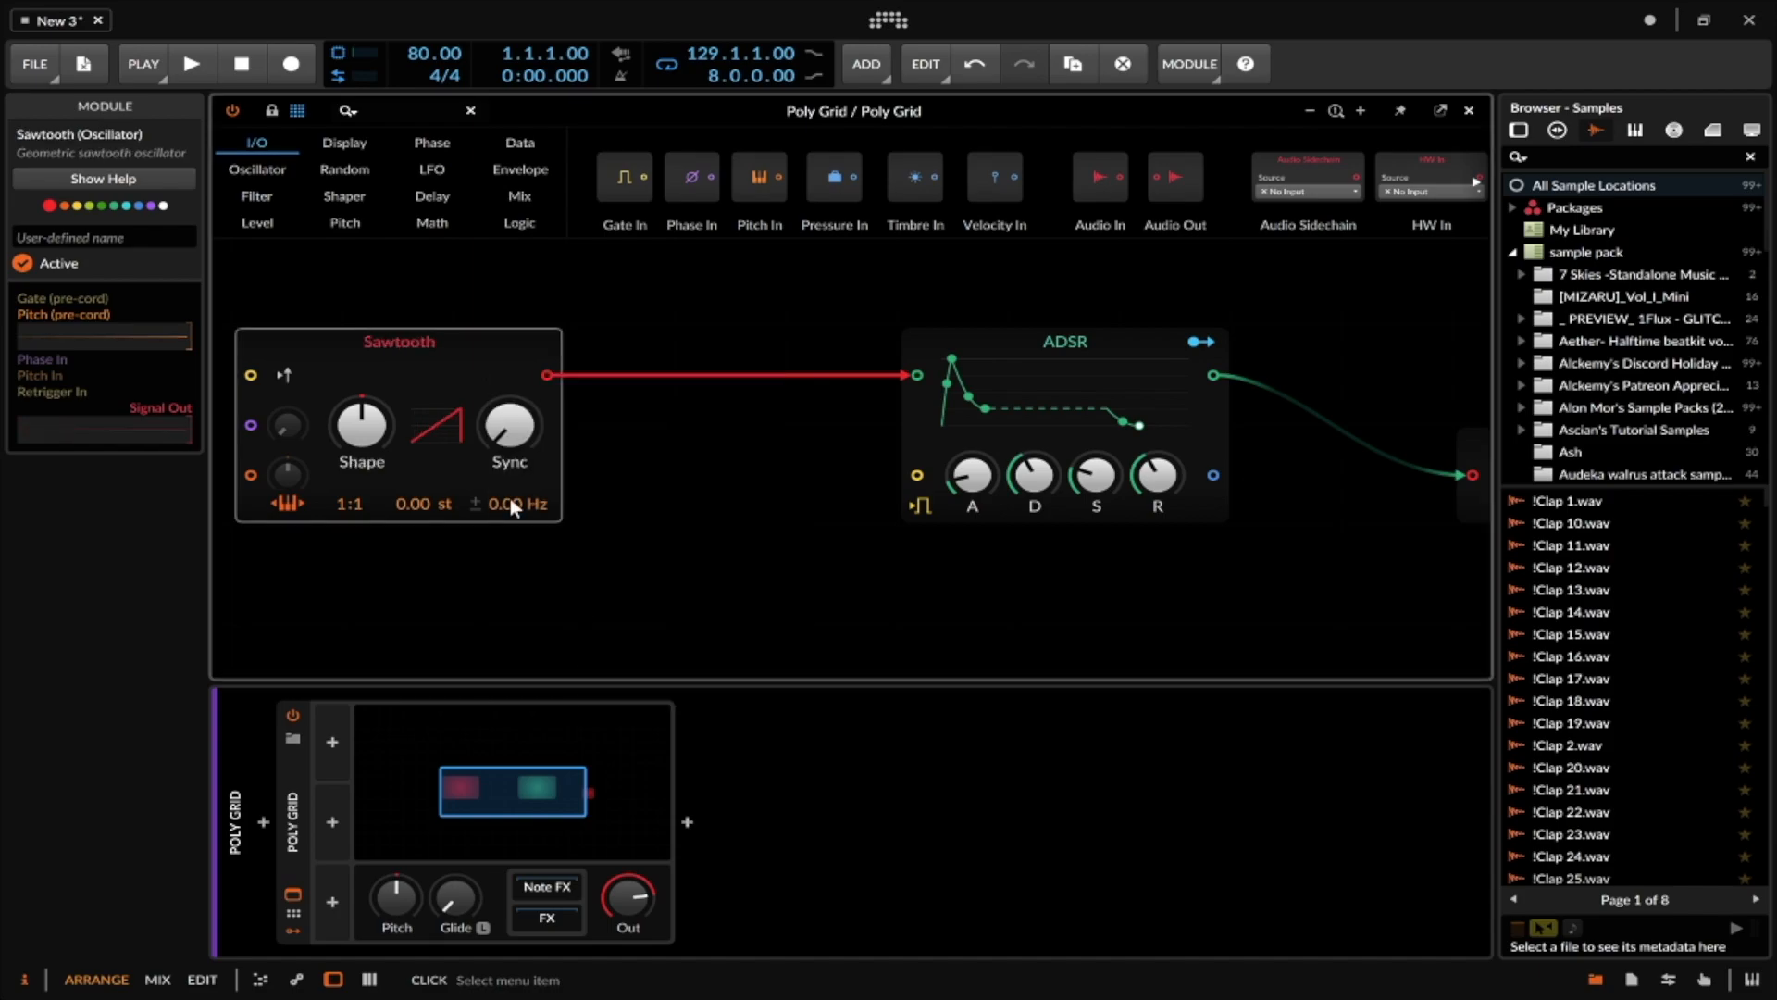
- Replace the ADSR envelope with a Pluck envelope
click(996, 357)
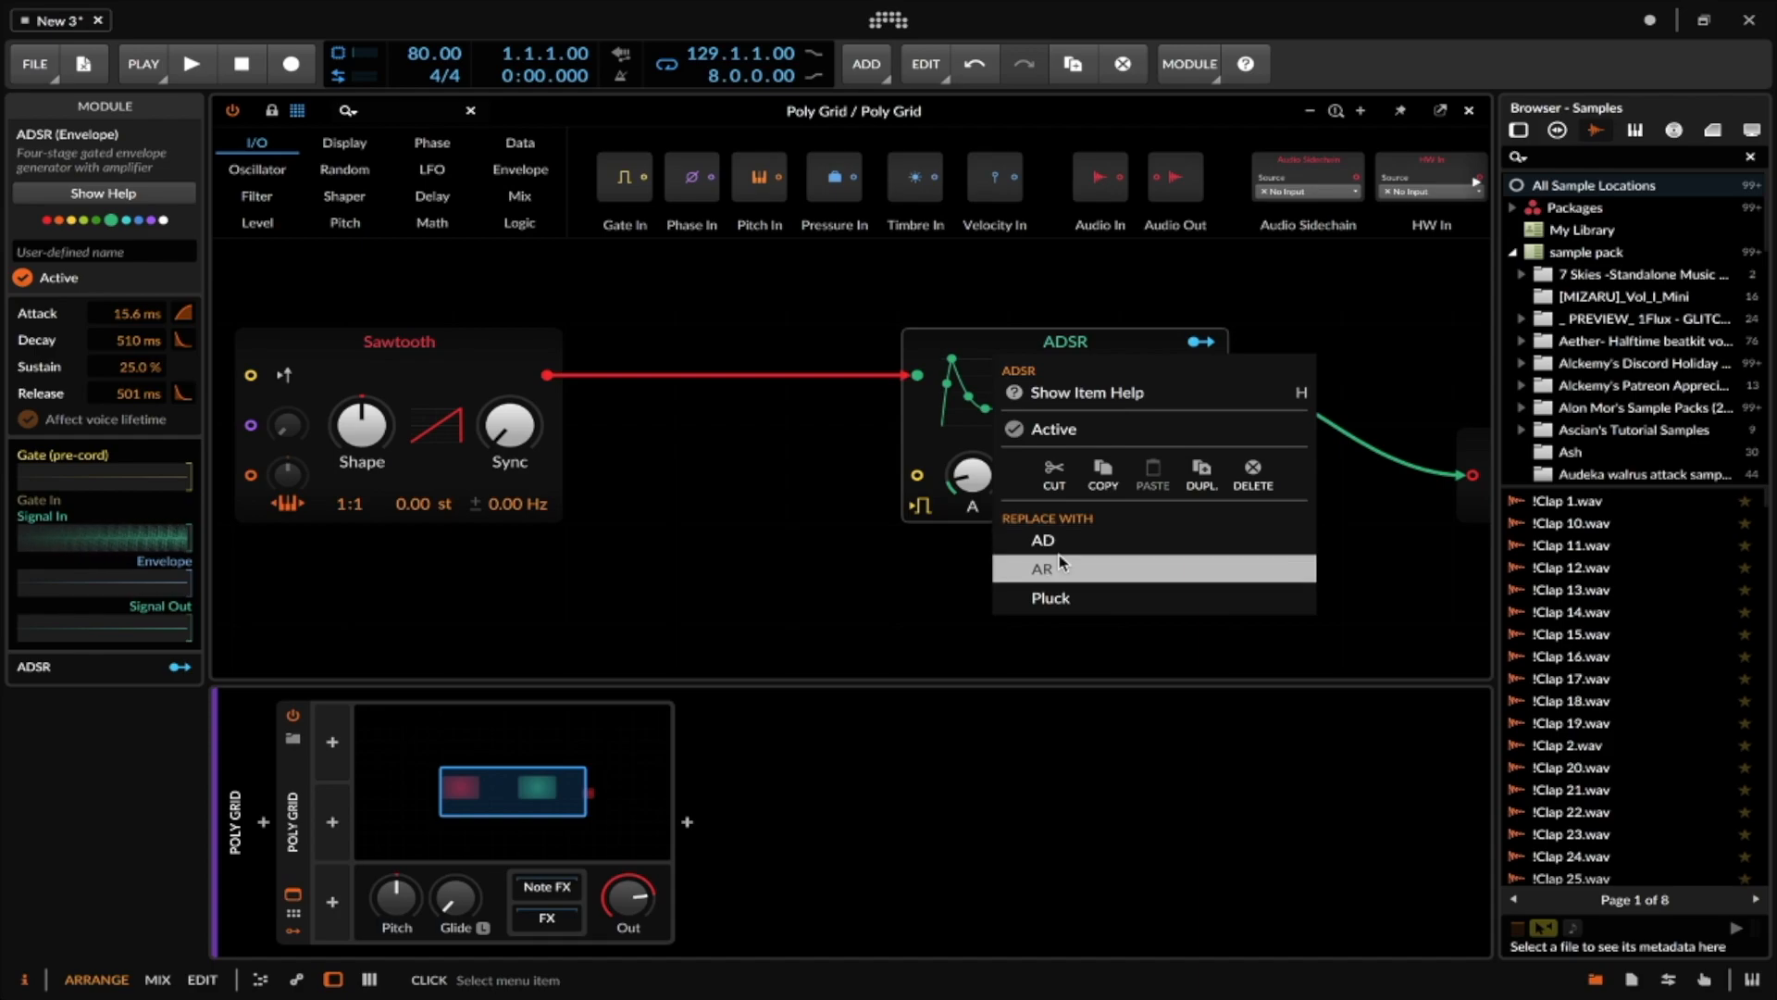
click(935, 348)
scroll(933, 351, right, 1)
right_click(945, 356)
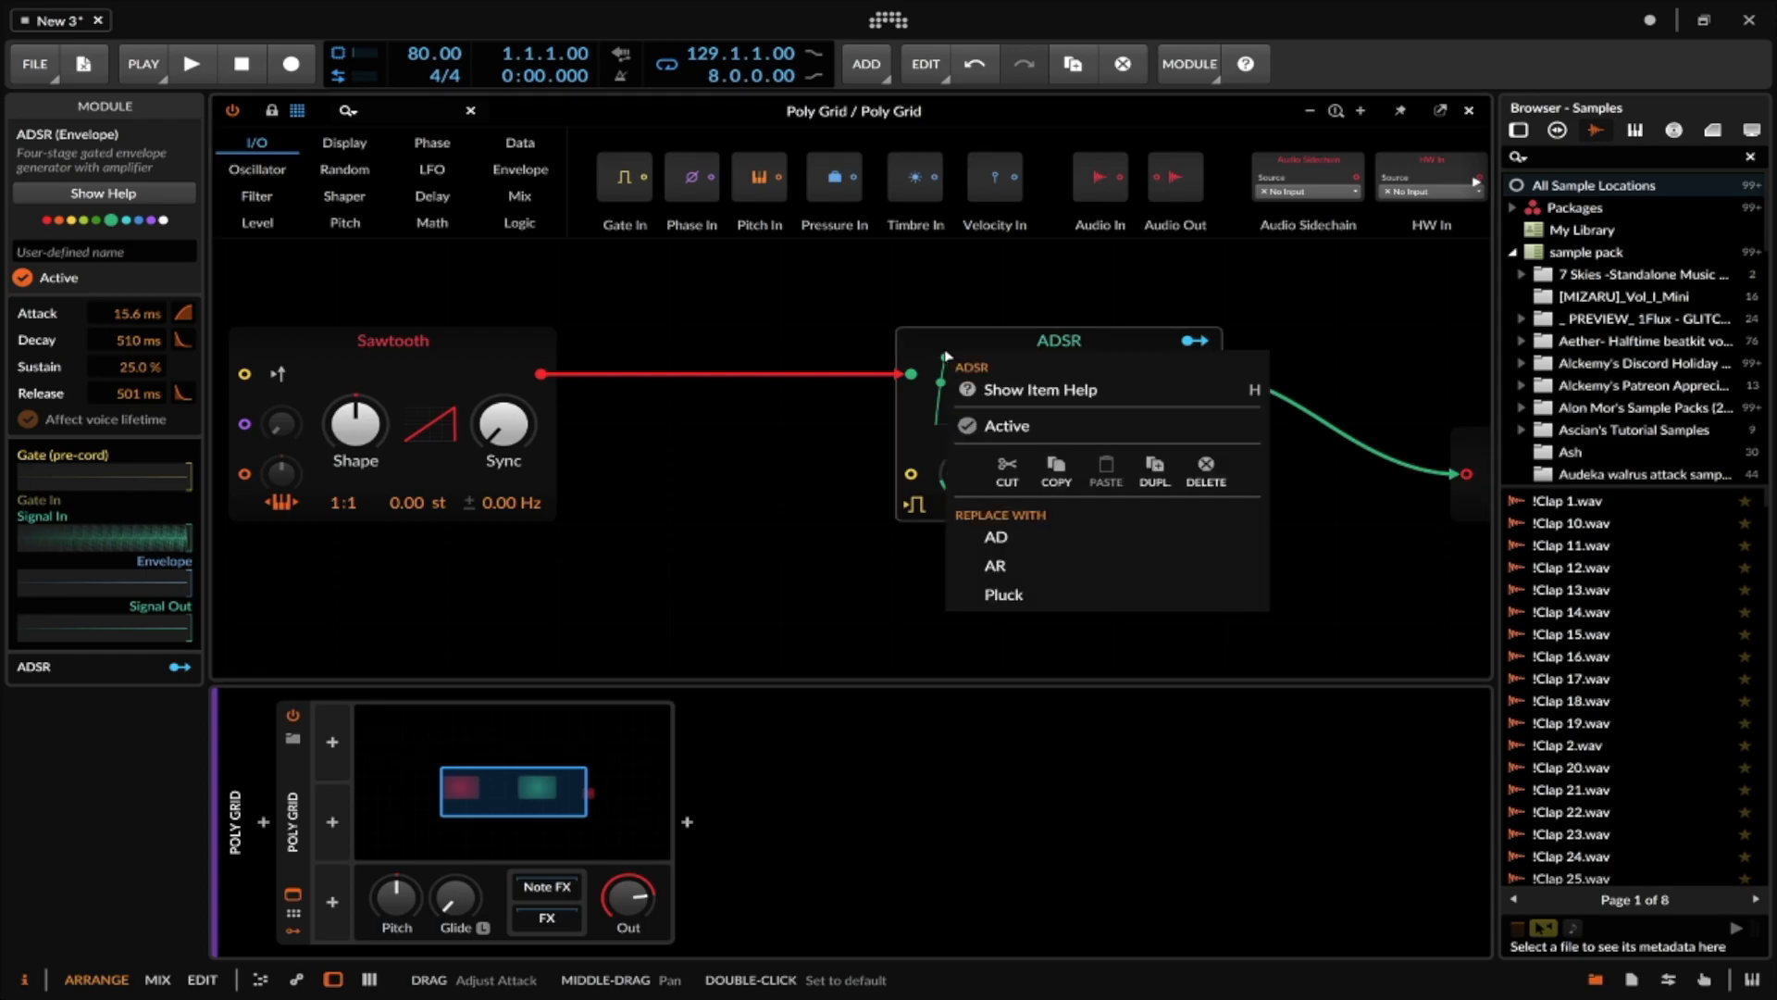
click(1036, 594)
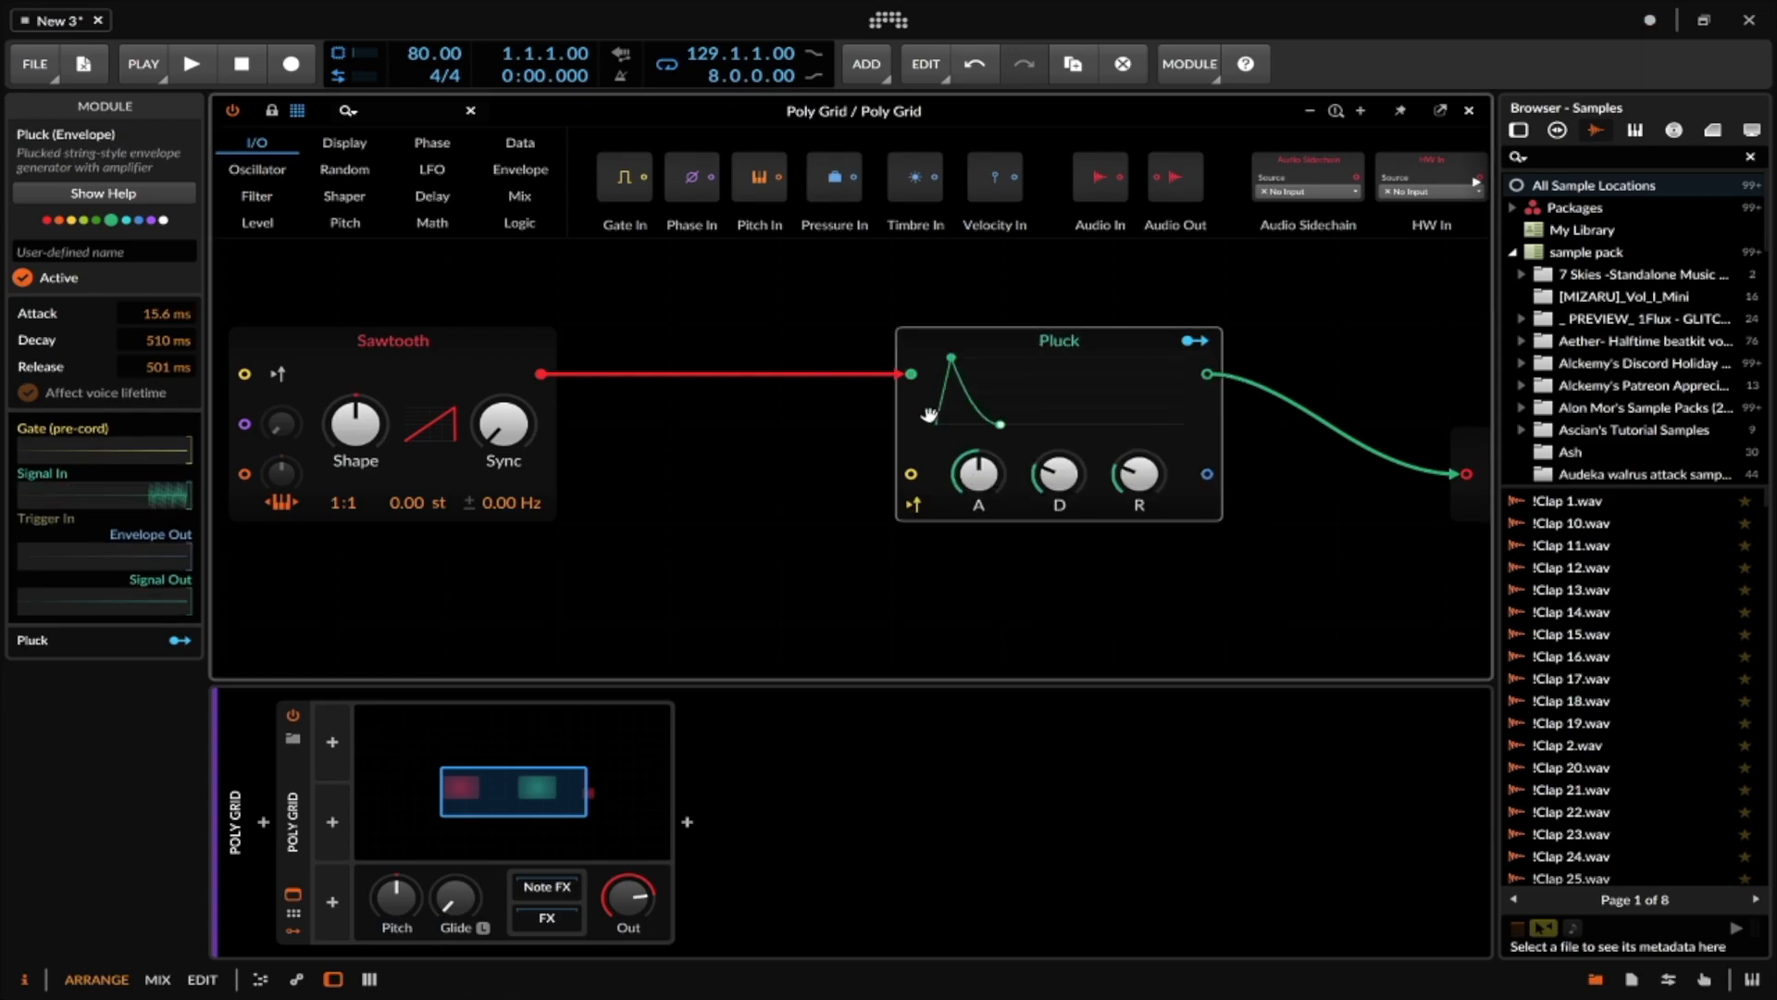
- Disconnect the Sawtooth's output cable from the Pluck's signal input and reconnect it to the same input
scroll(642, 407, left, 4)
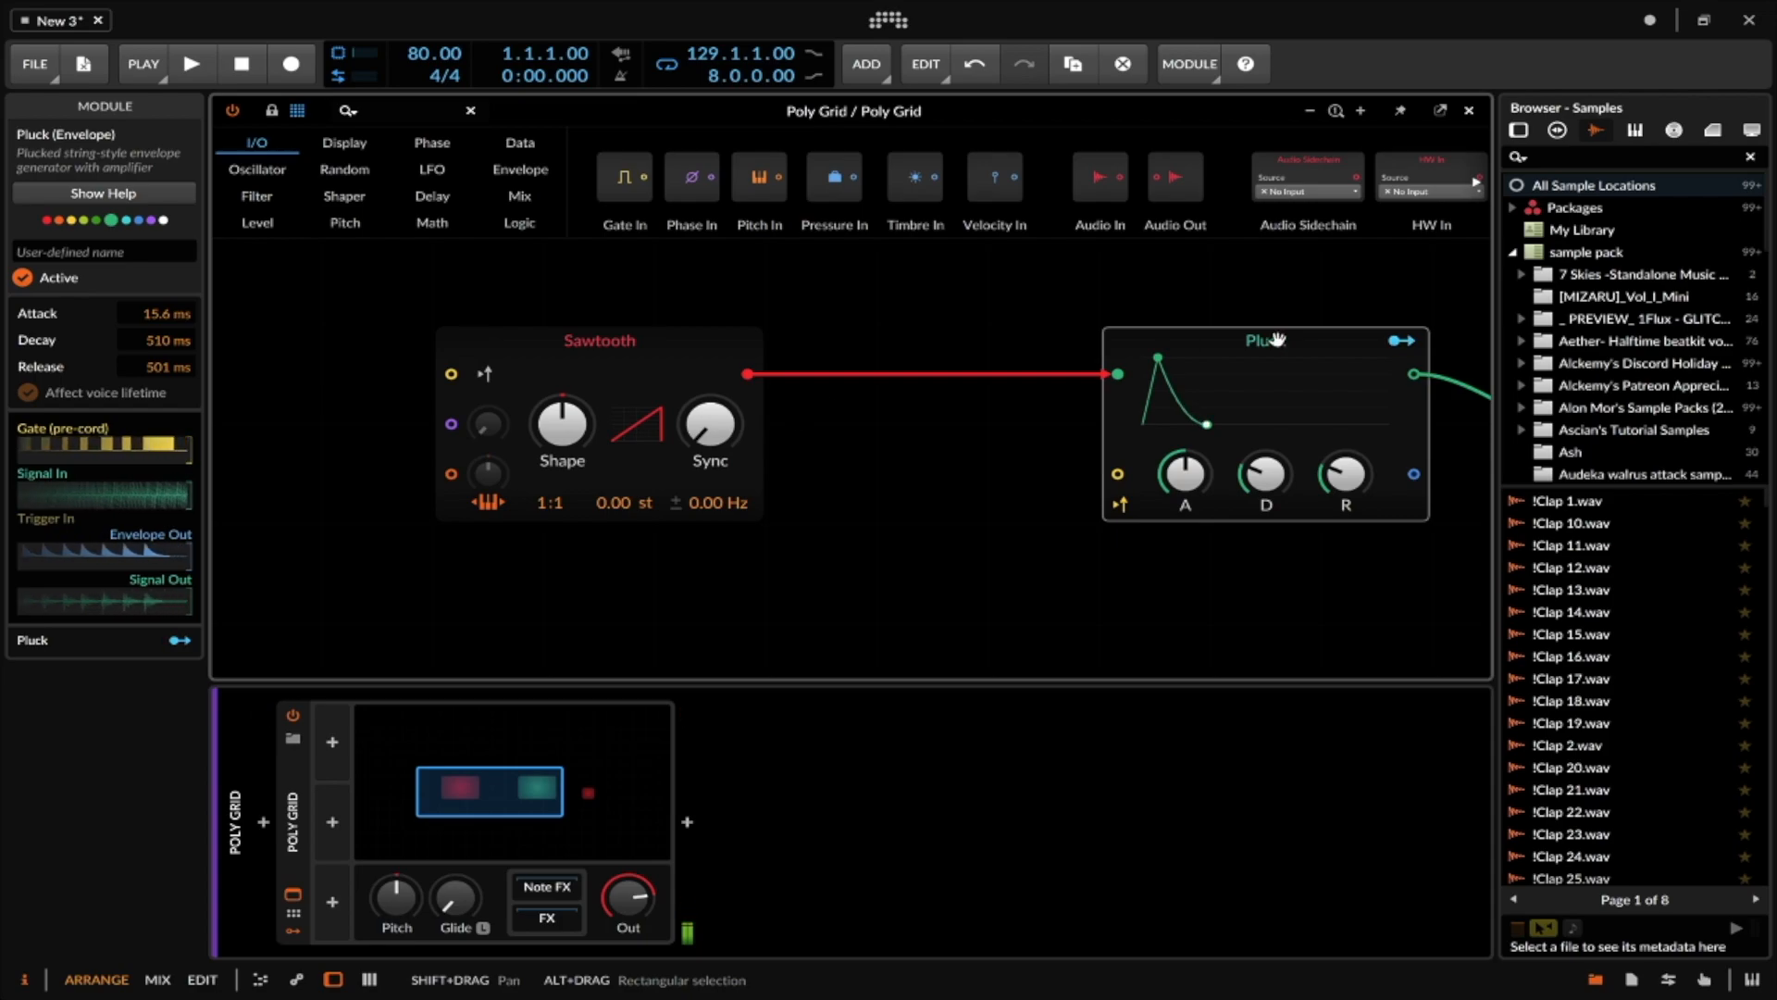
drag(1120, 373, 692, 375)
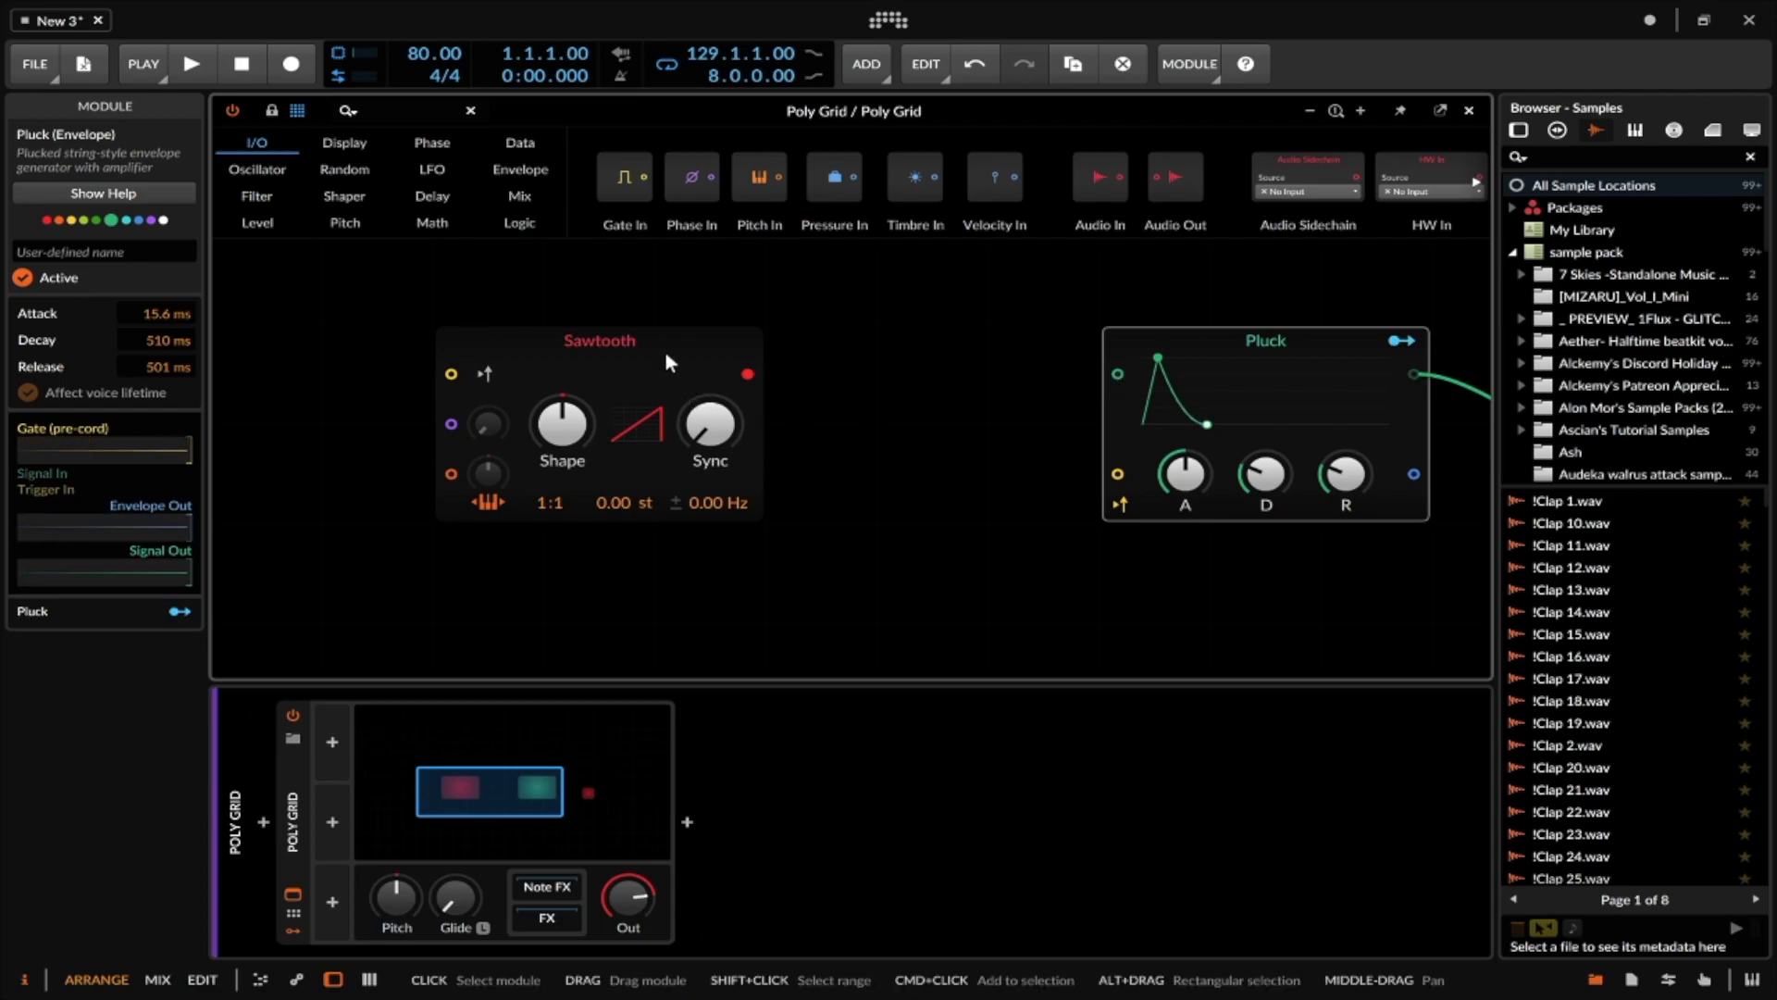
right_click(667, 354)
click(667, 354)
scroll(666, 354, right, 1)
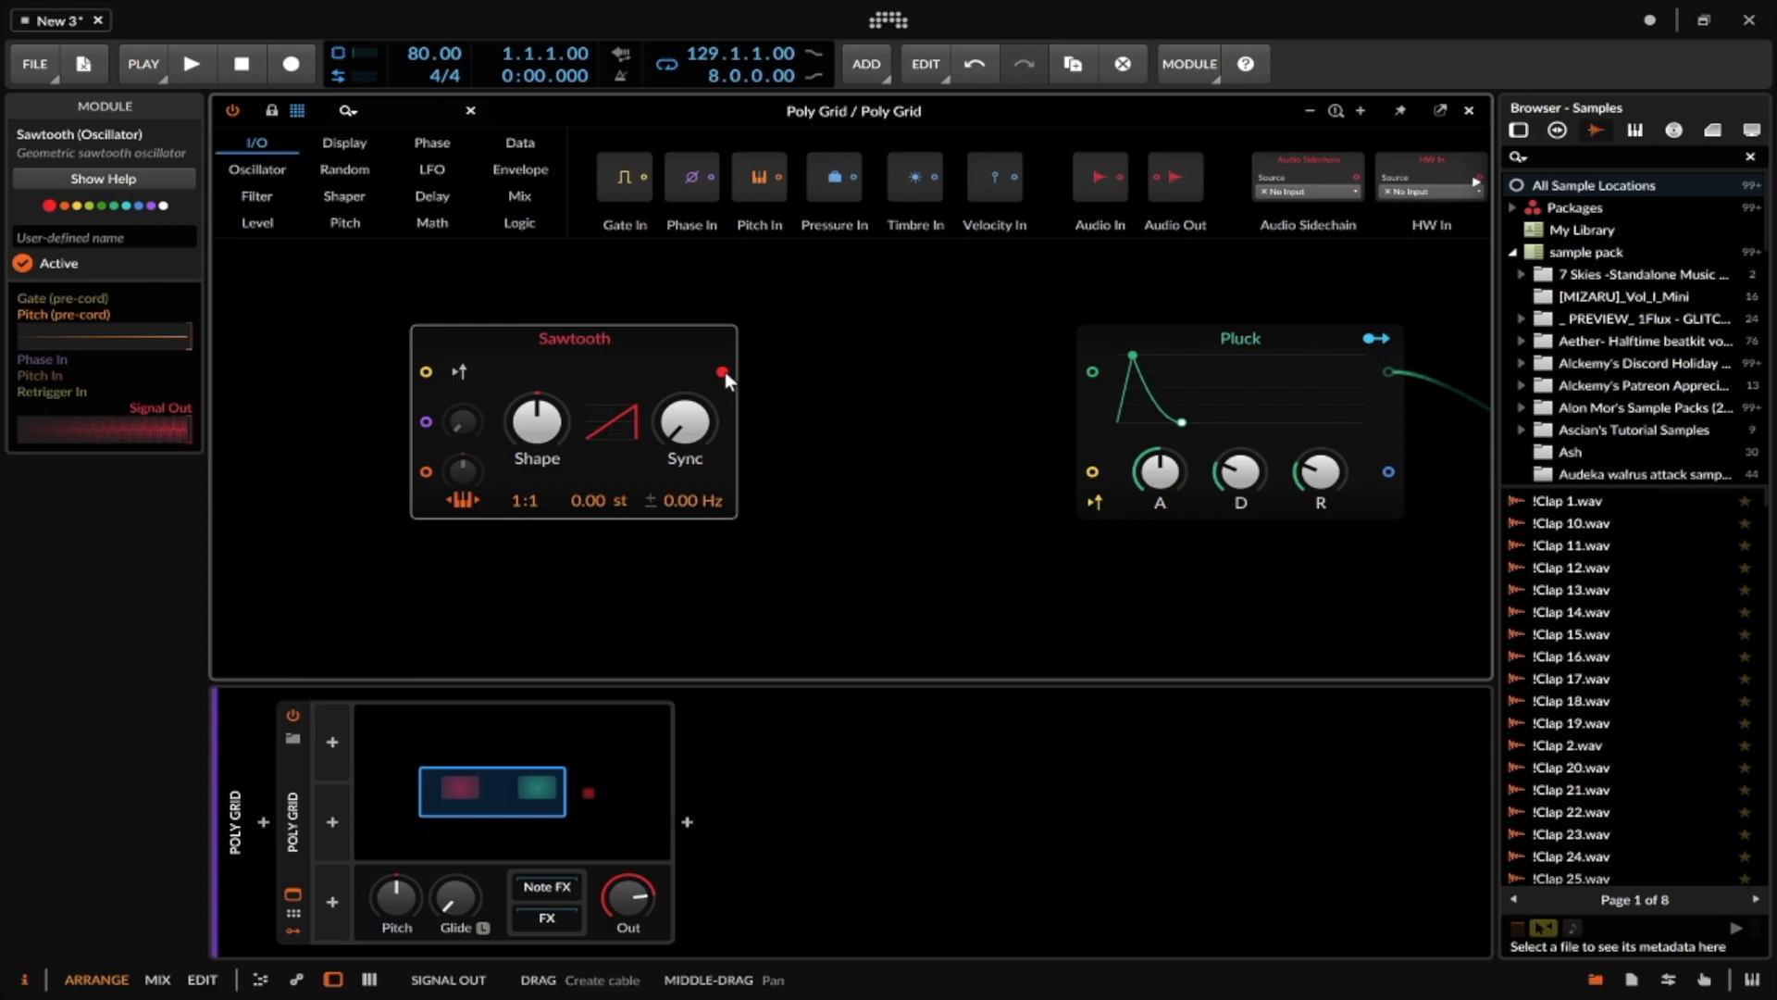
drag(725, 370, 1092, 371)
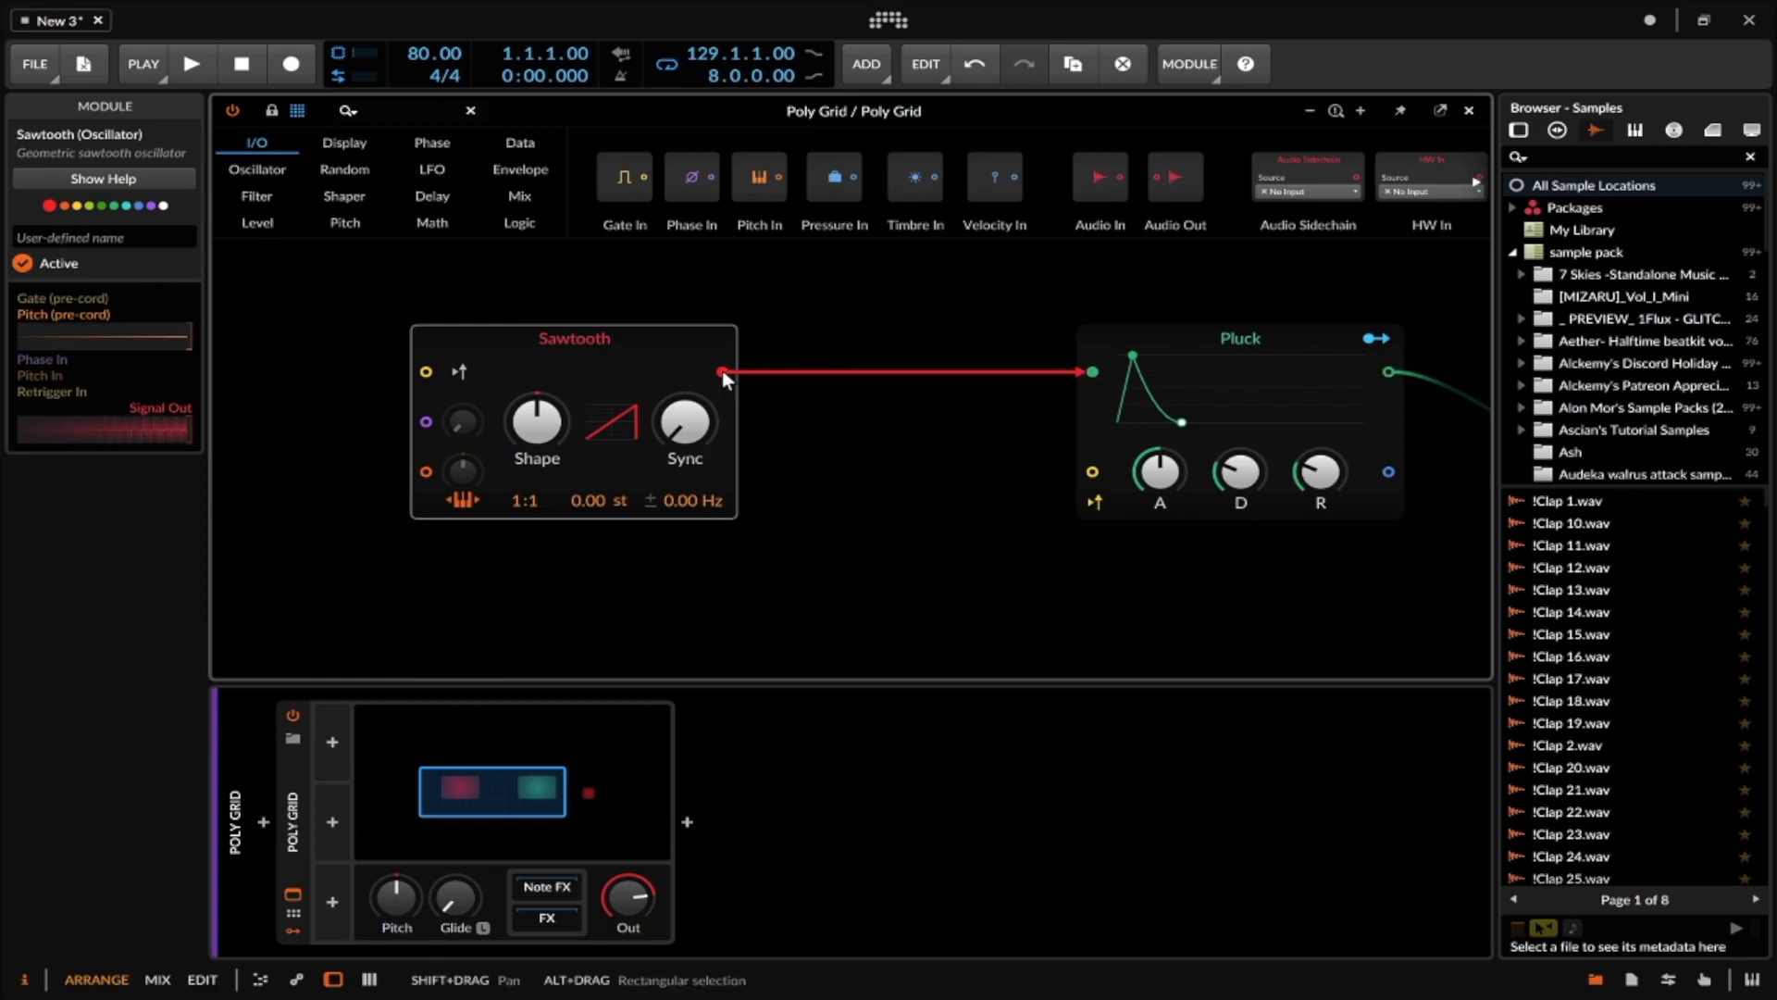
scroll(764, 389, right, 4)
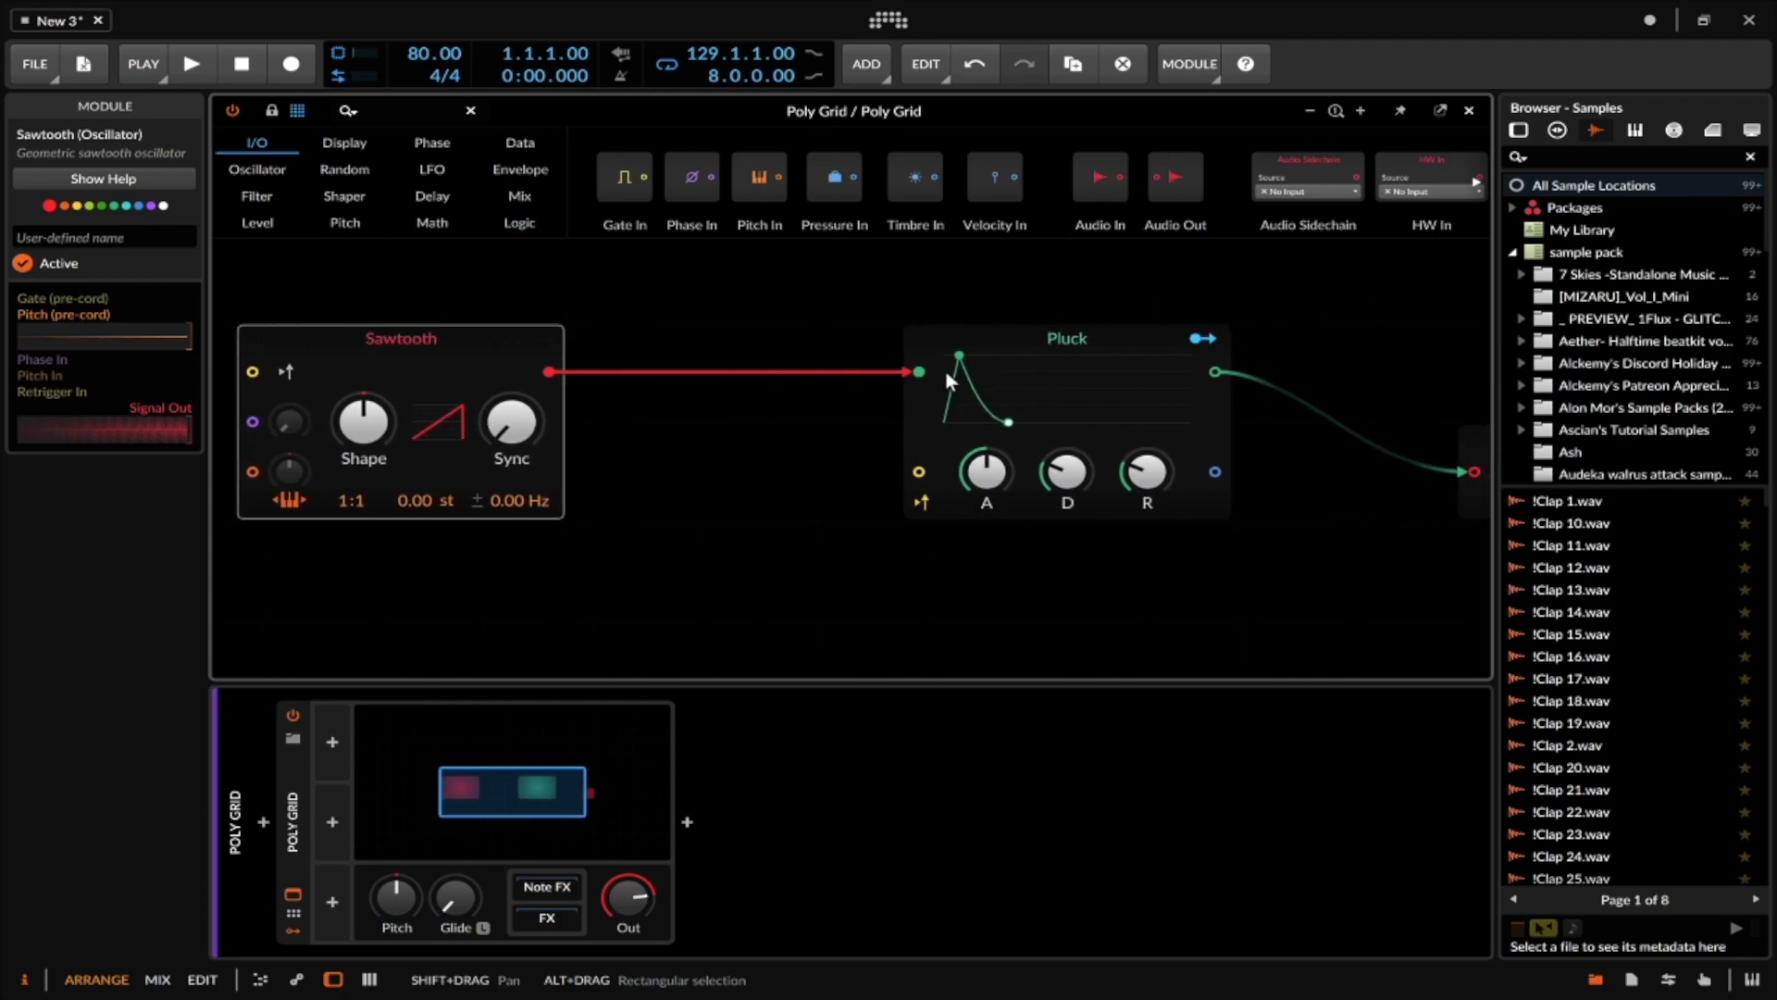
- Replace the Pluck envelope with an ADSR envelope
right_click(1023, 363)
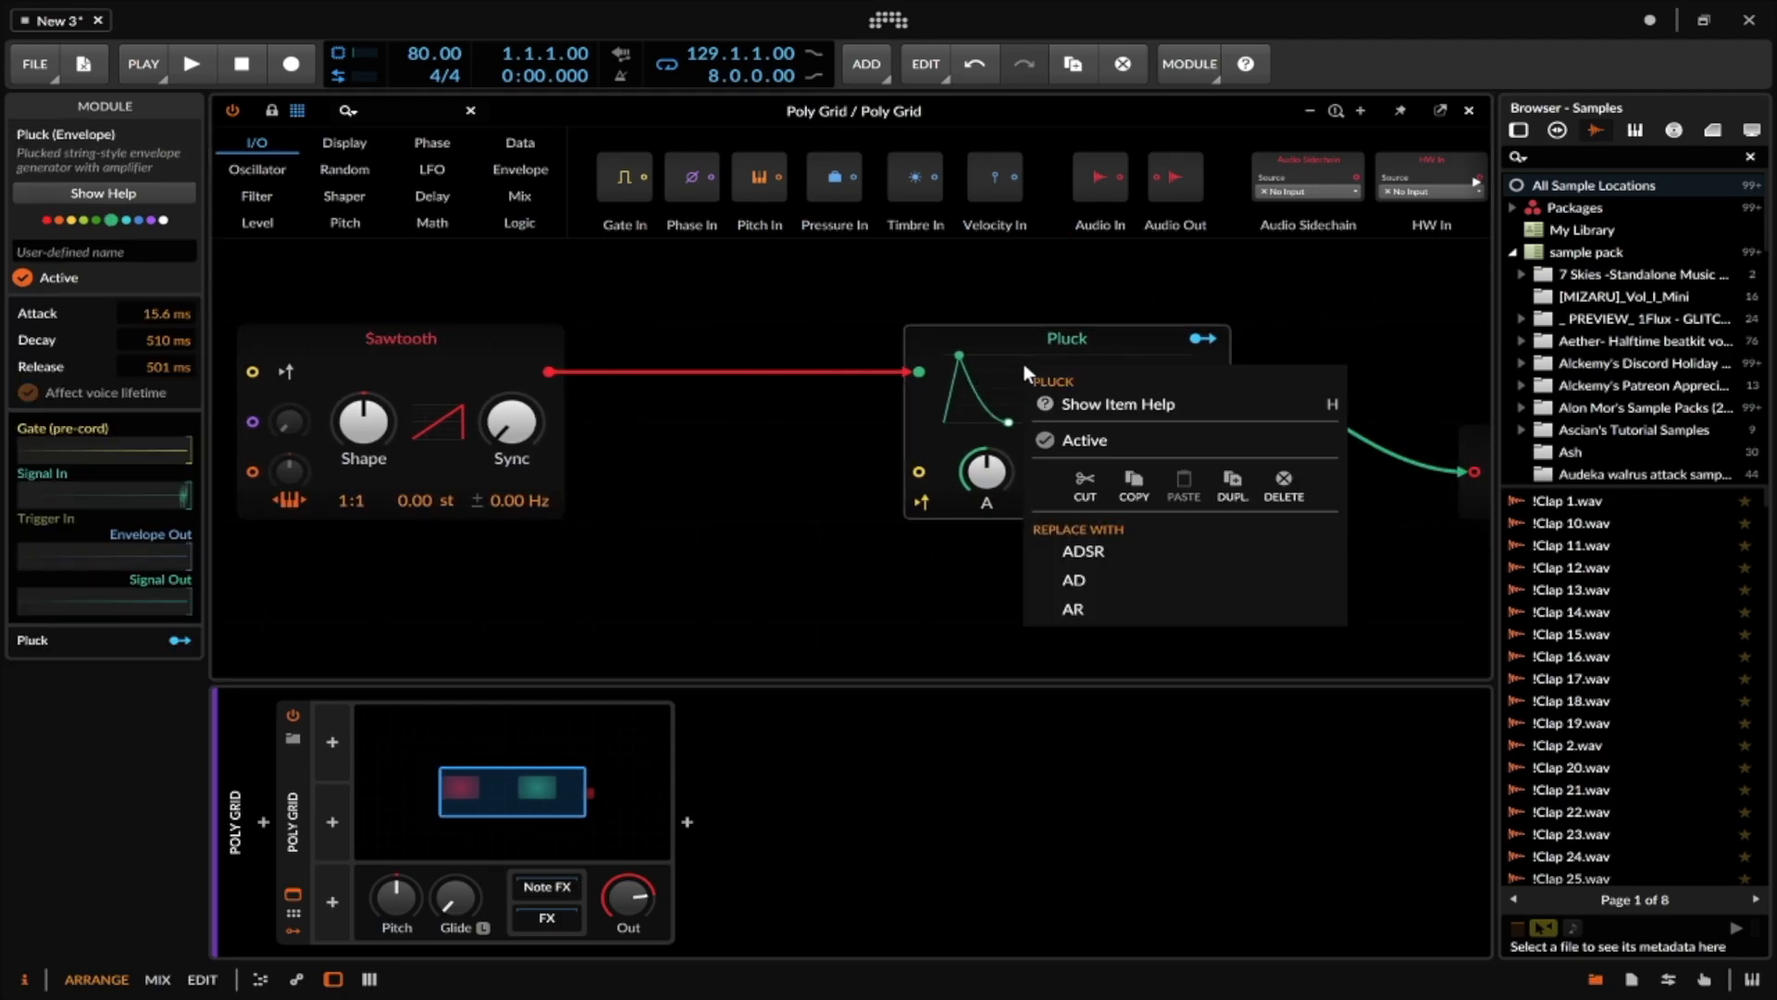
click(1109, 558)
scroll(928, 484, right, 1)
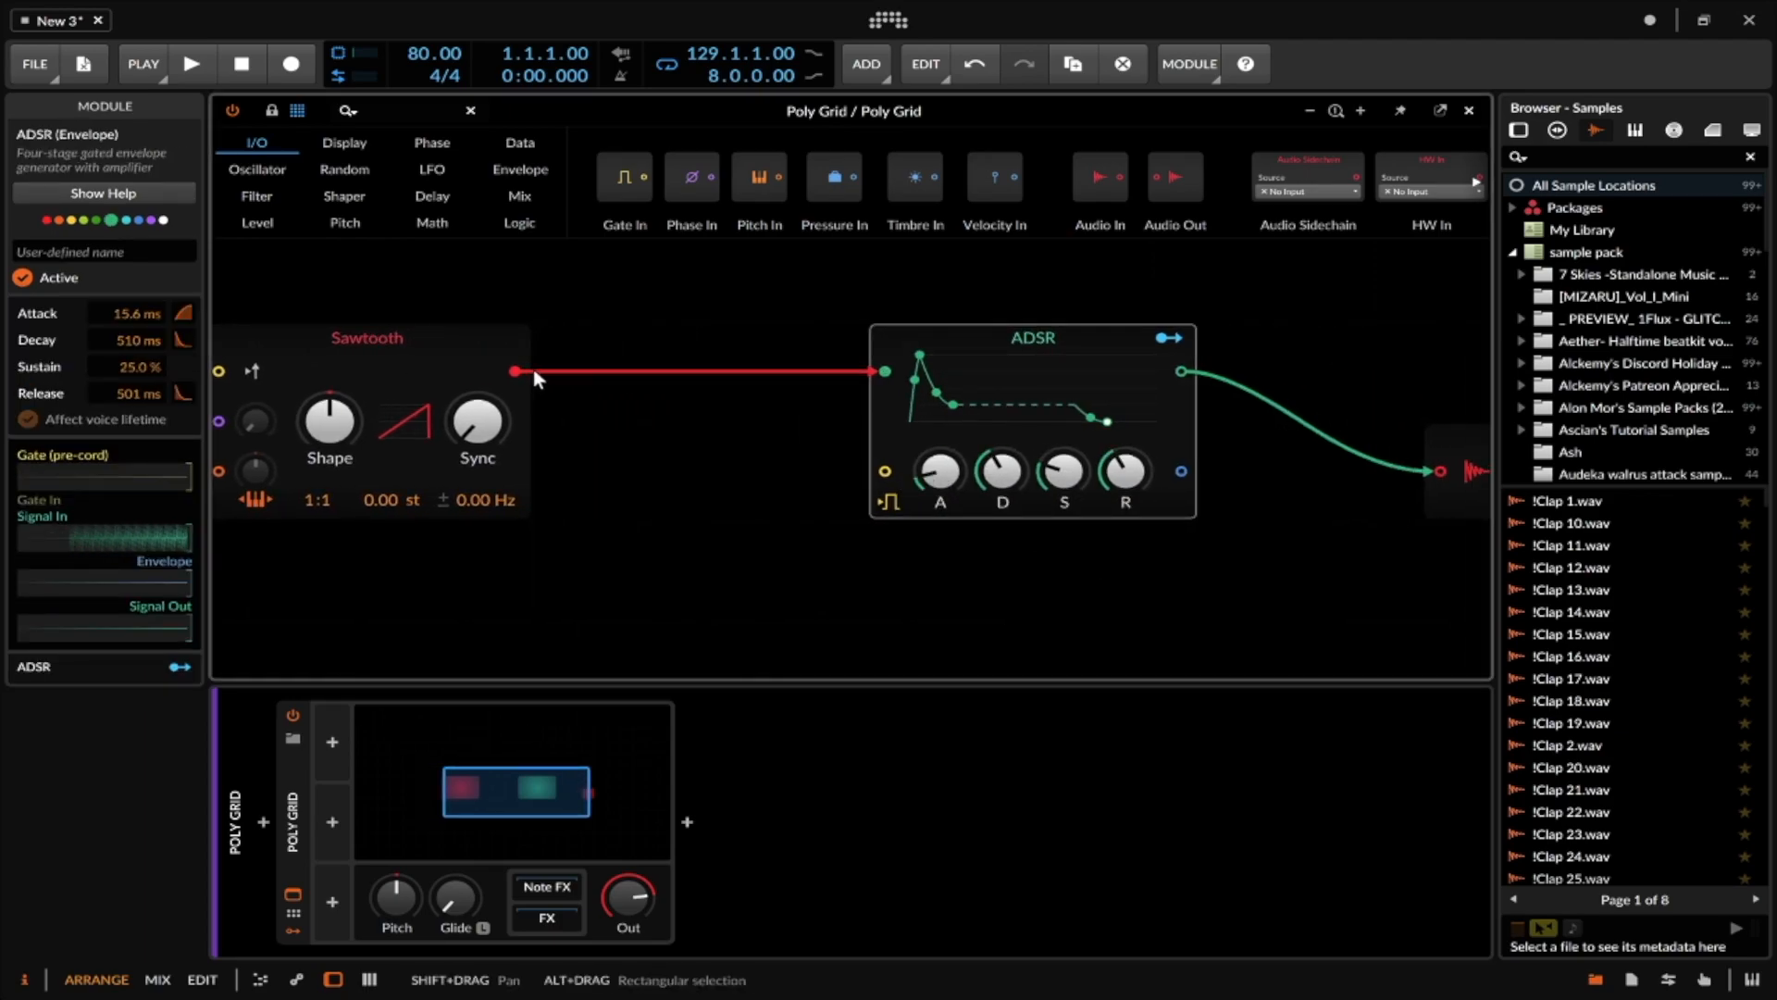
- Duplicate the Sawtooth oscillator and place the copy directly below the original
scroll(671, 474, left, 6)
click(664, 378)
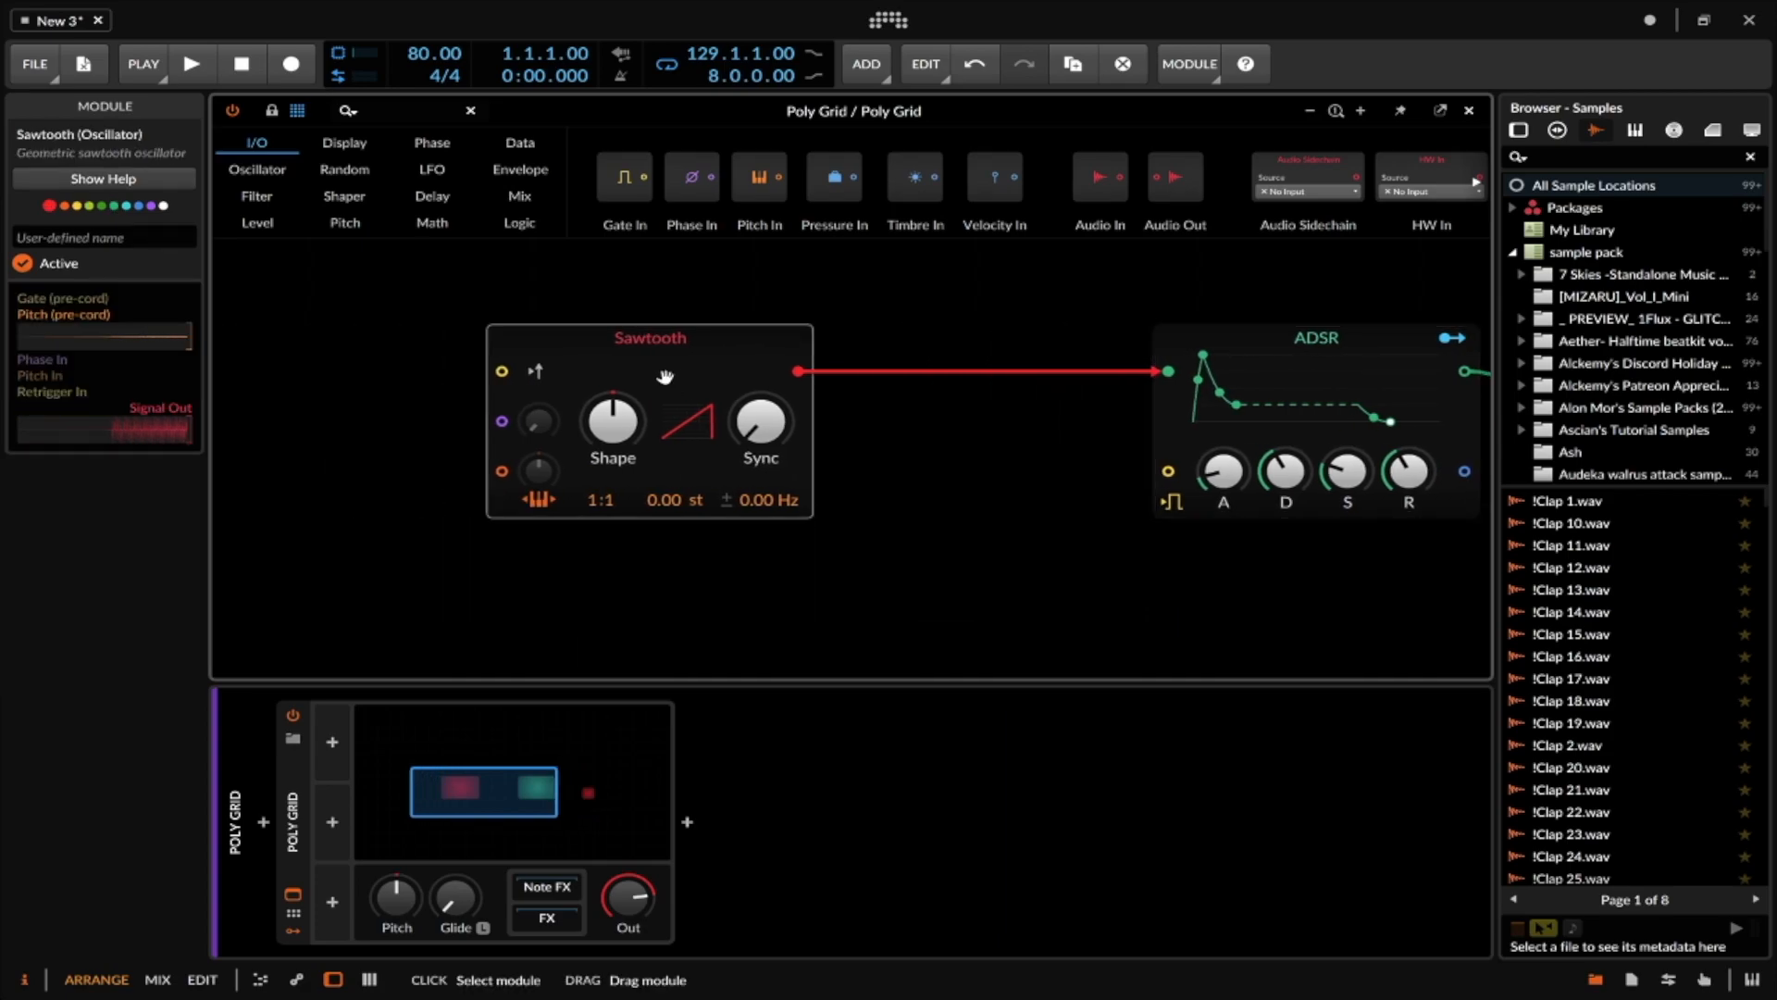
drag(659, 372, 636, 593)
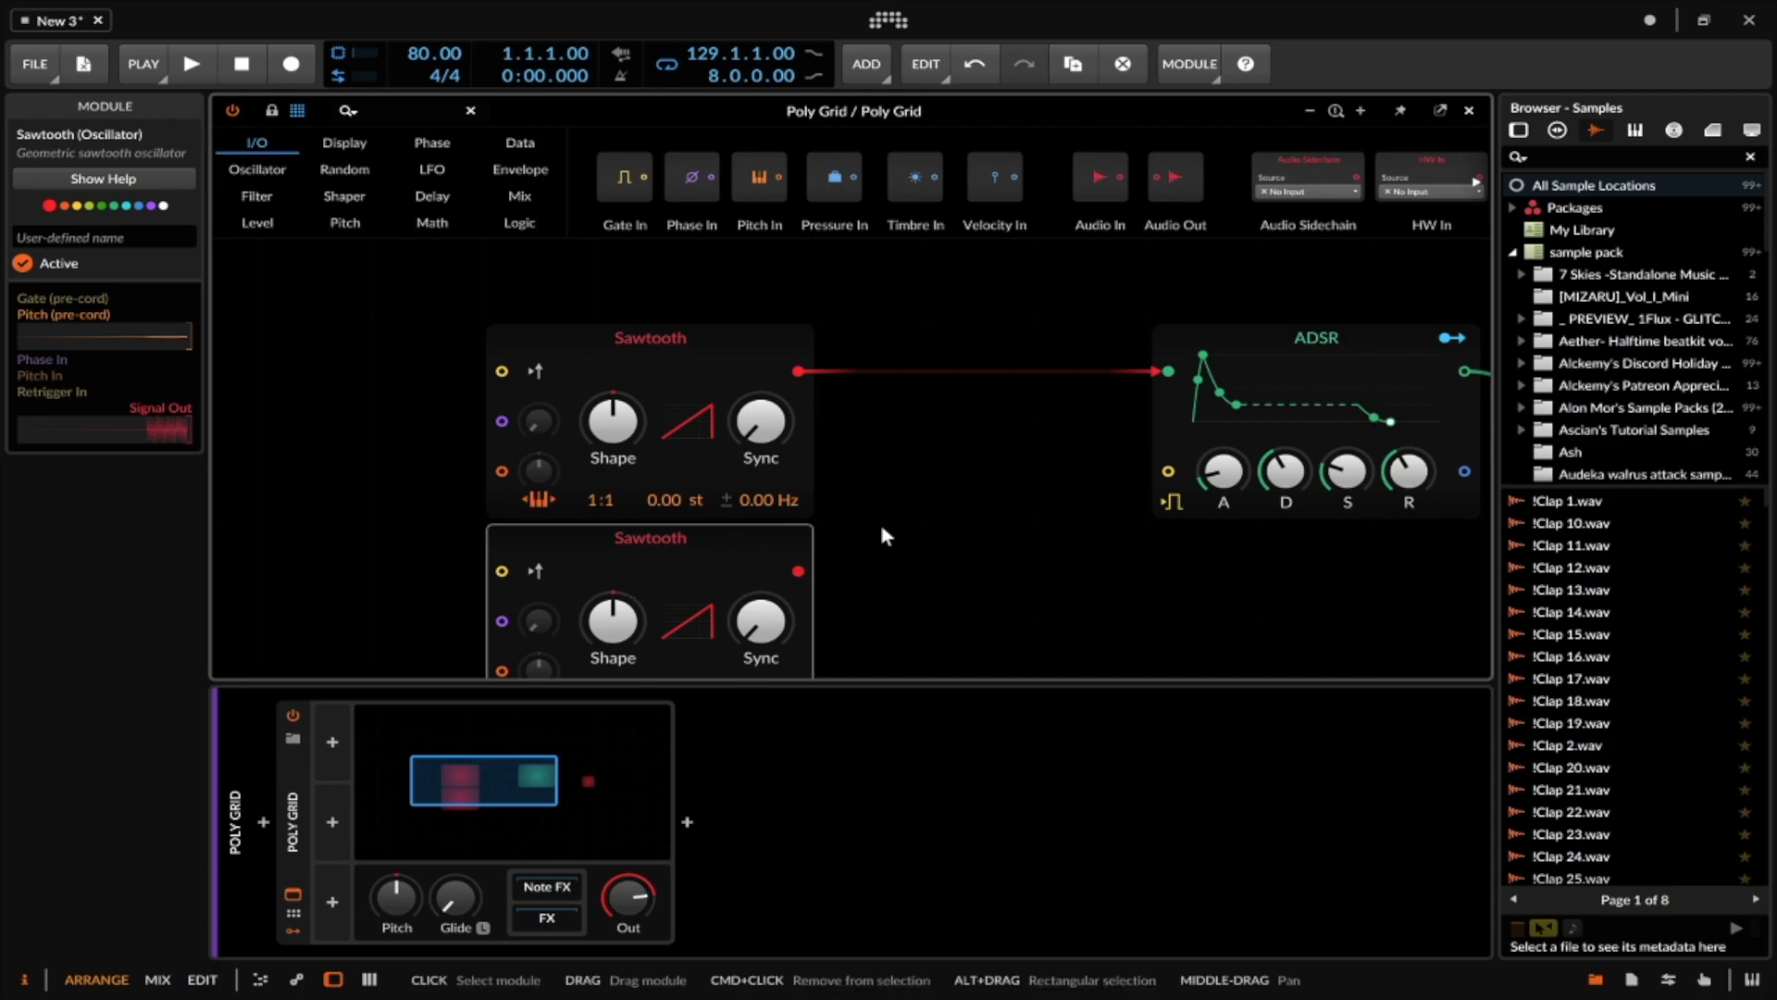
click(698, 364)
scroll(703, 361, down, 1)
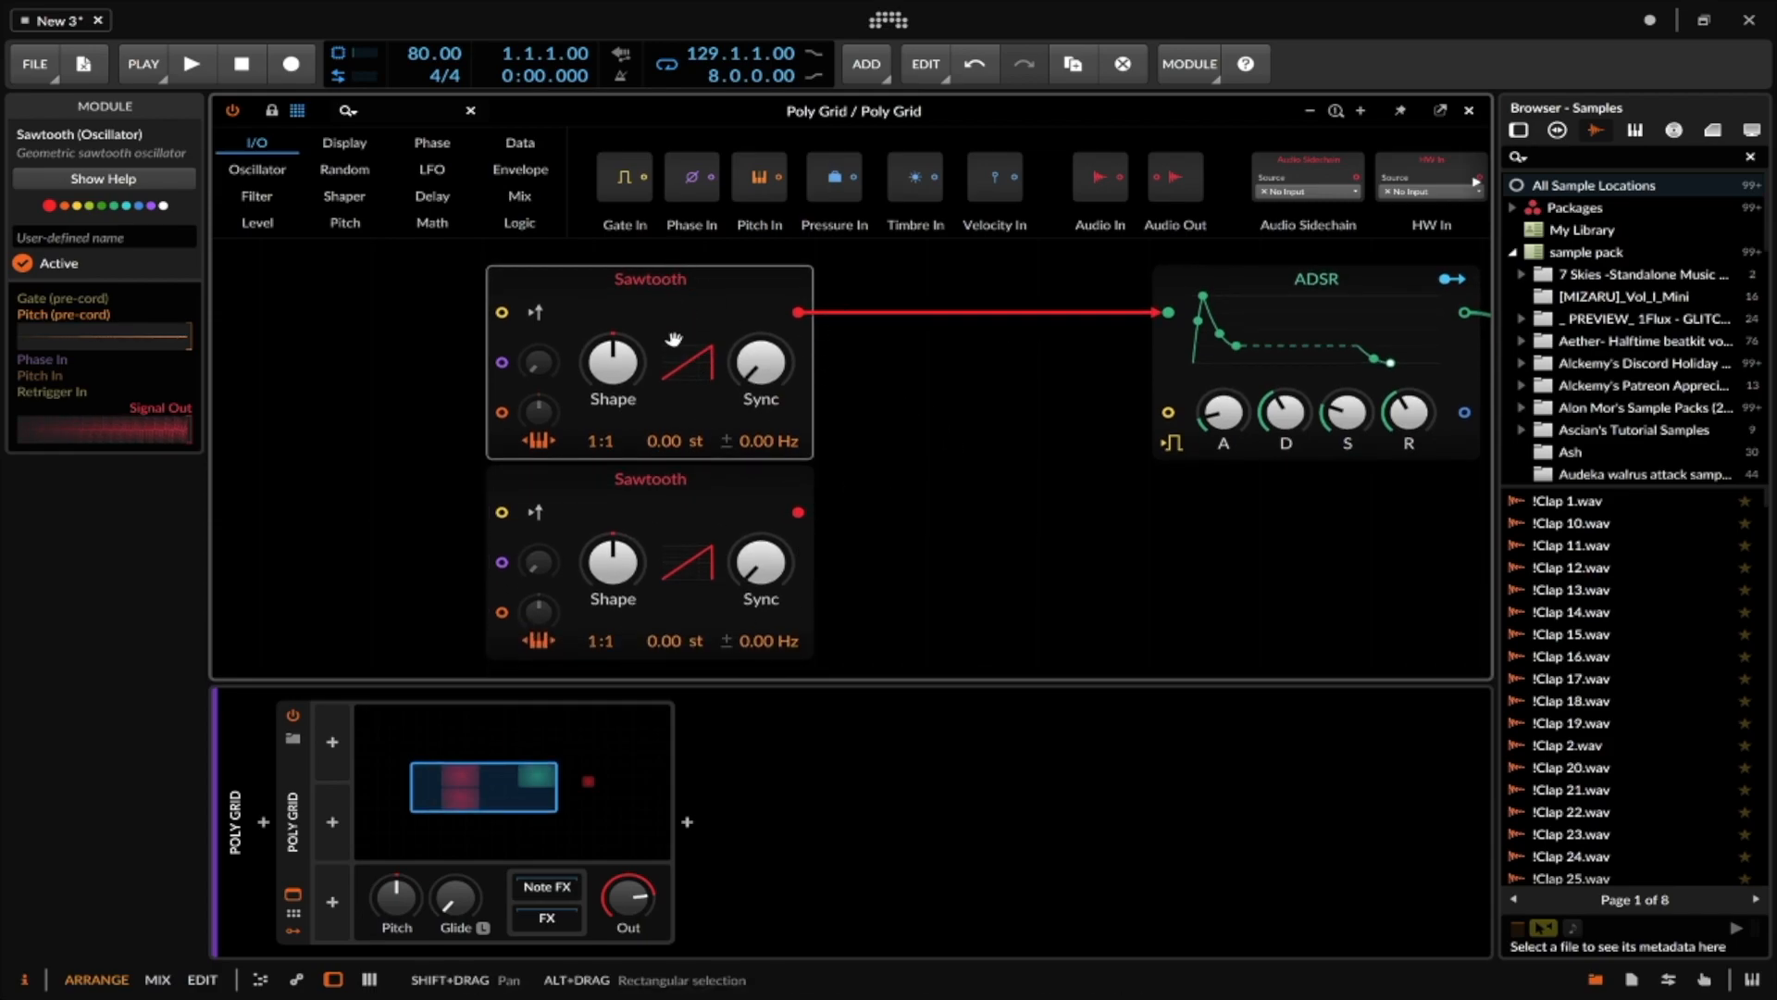
- Insert a Blend mix module into the cable between the upper Sawtooth and the ADSR
click(530, 197)
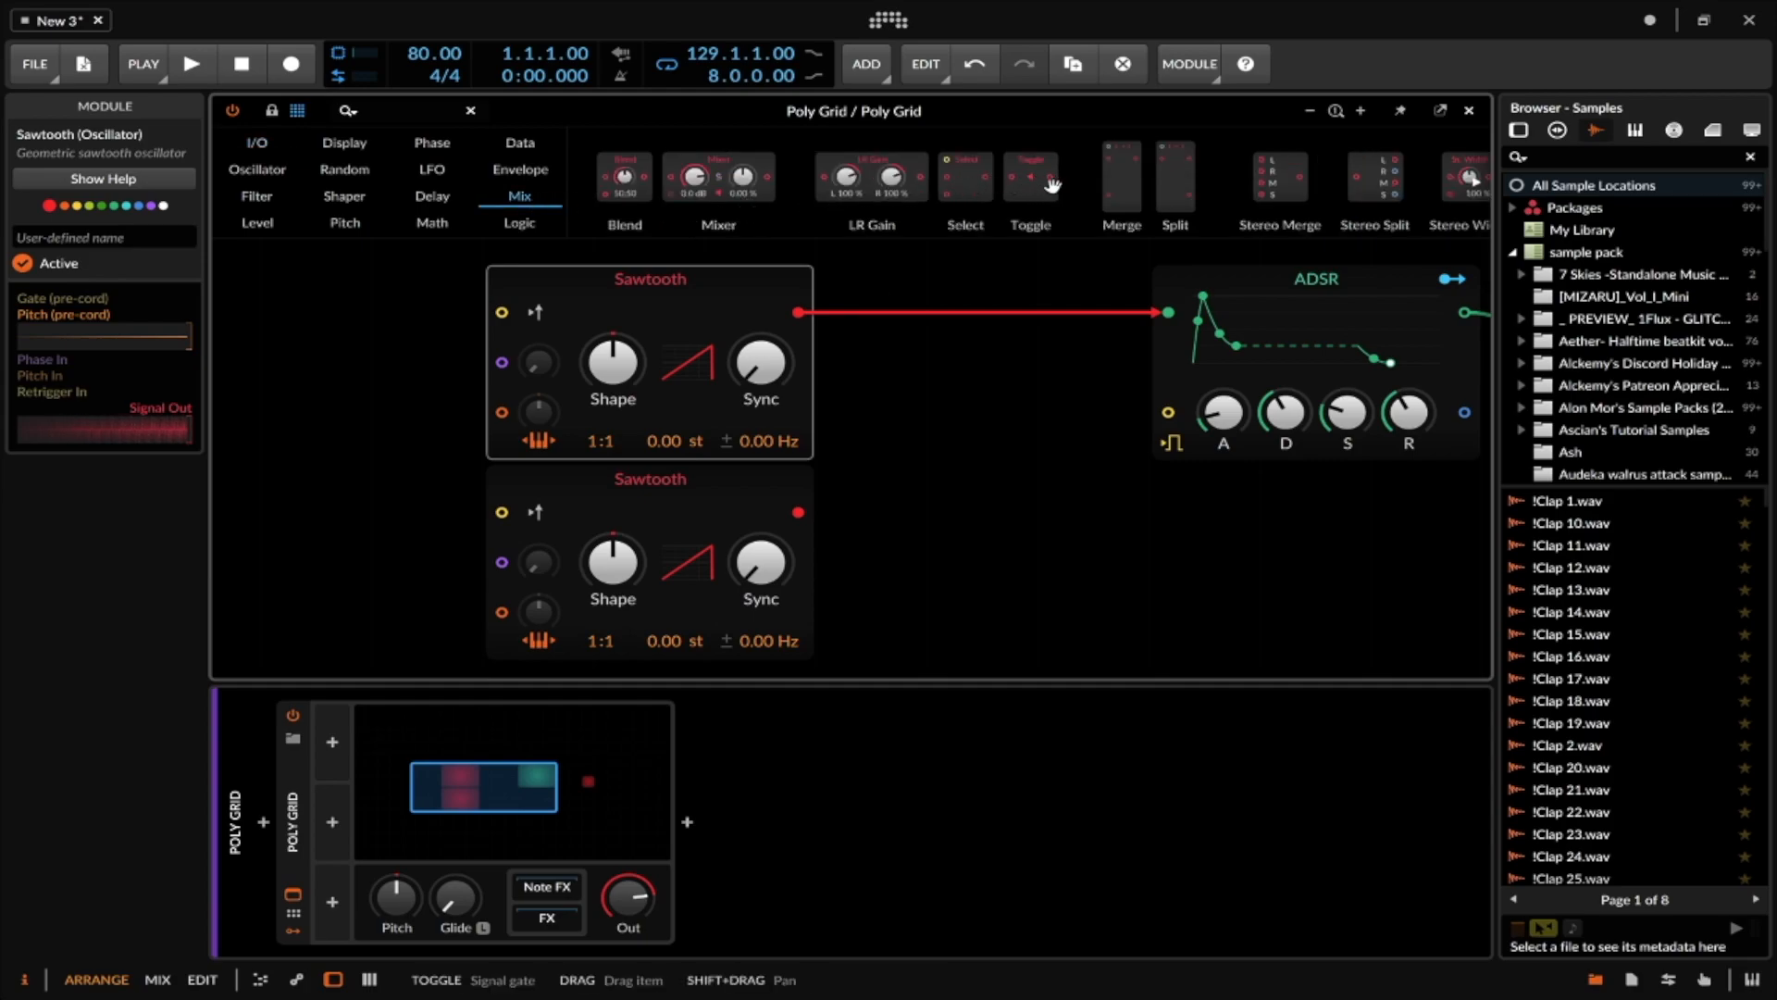
drag(626, 176, 807, 322)
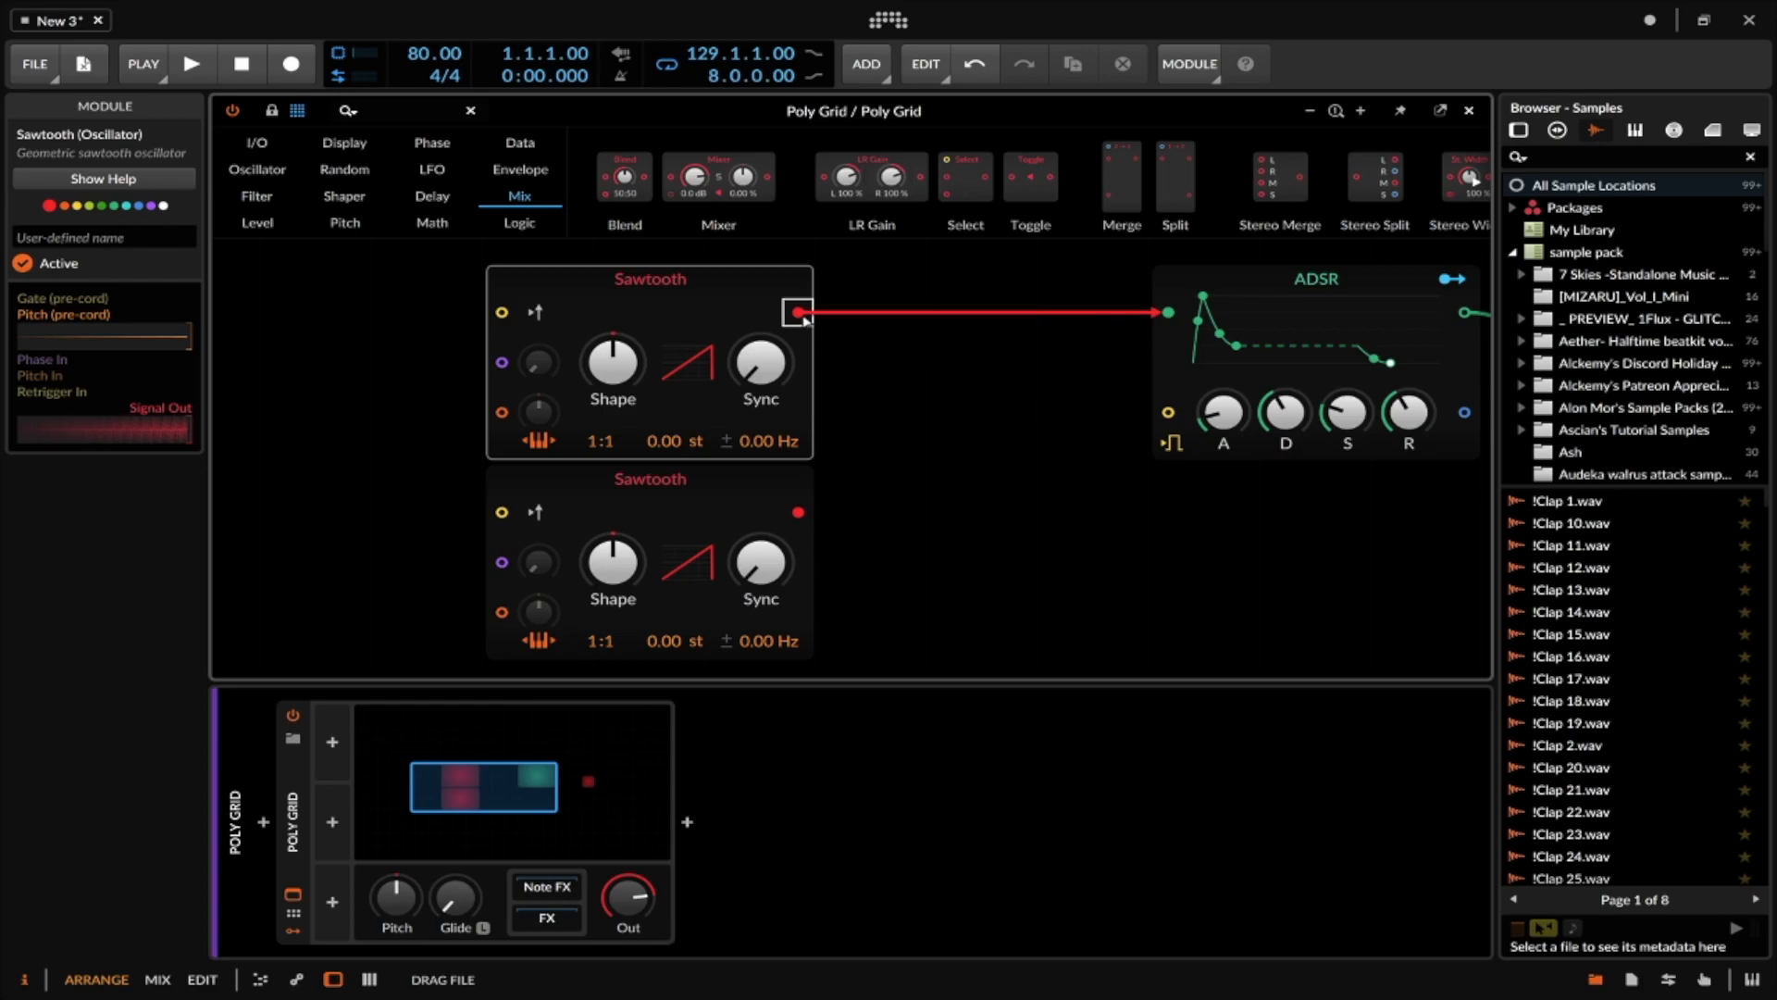
drag(801, 314, 1007, 288)
click(856, 282)
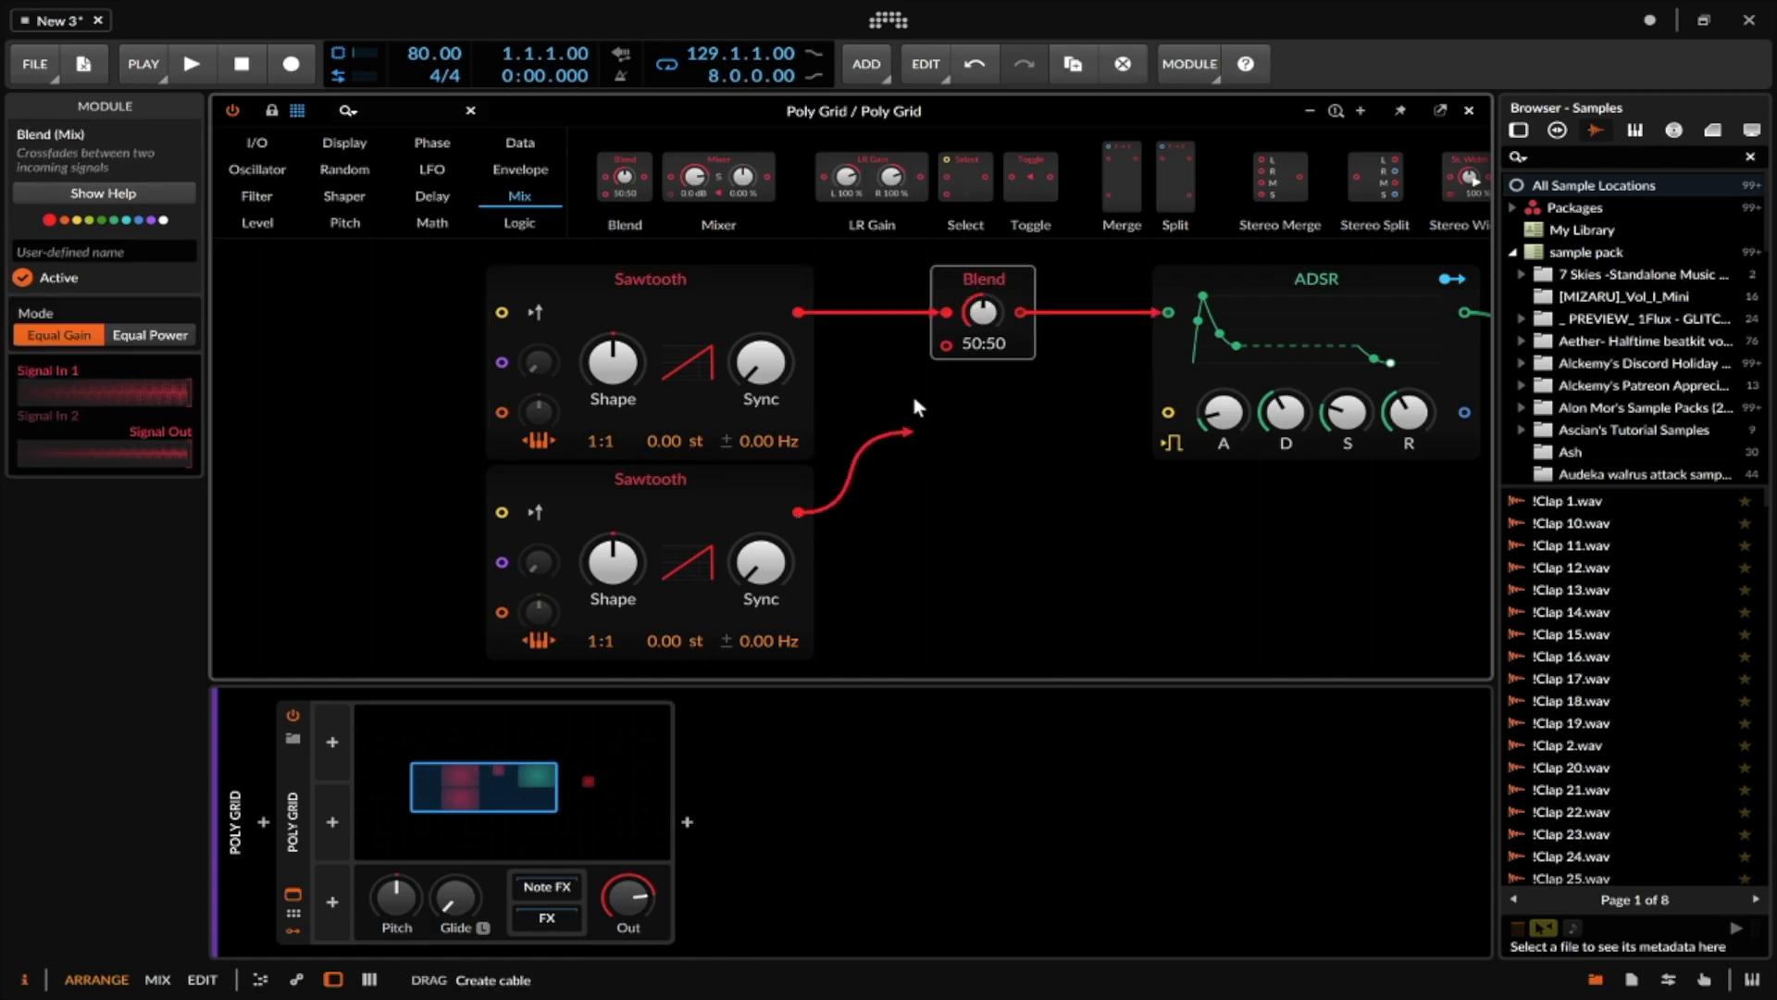
- Connect the lower Sawtooth to Blend's second input, and detune the upper Sawtooth to -0.16 st and the lower to 0.15 st
drag(933, 359, 942, 352)
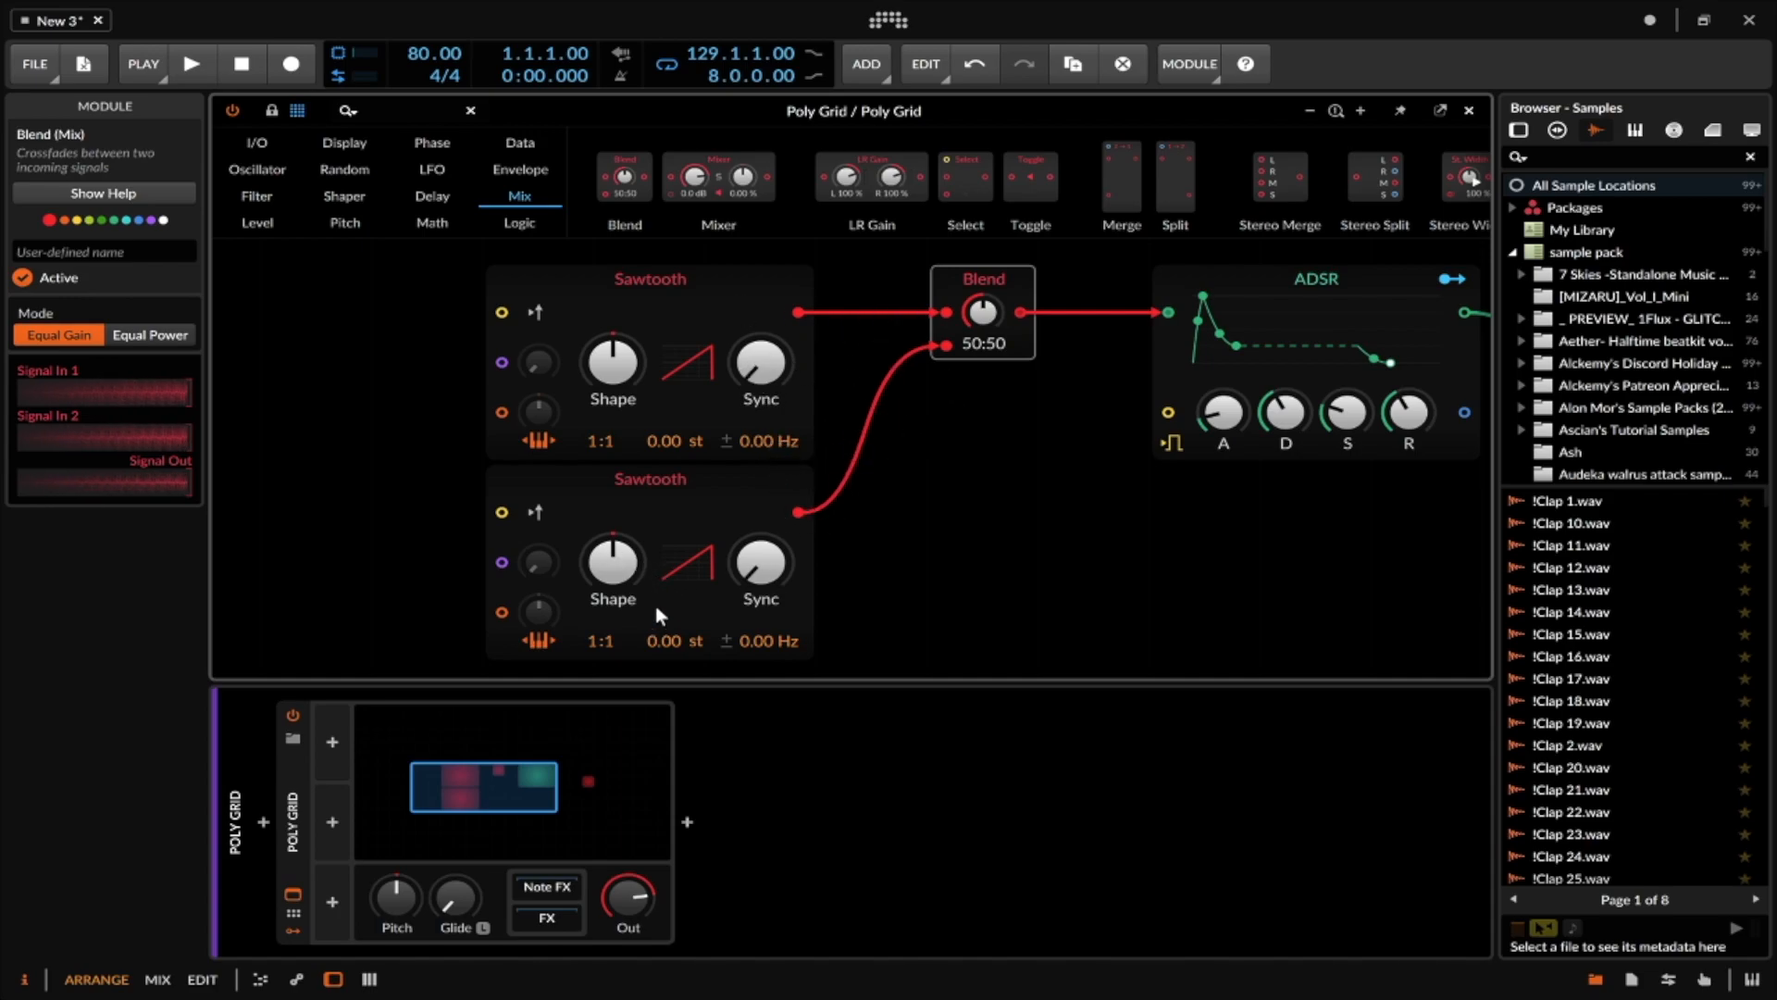
drag(669, 440, 675, 446)
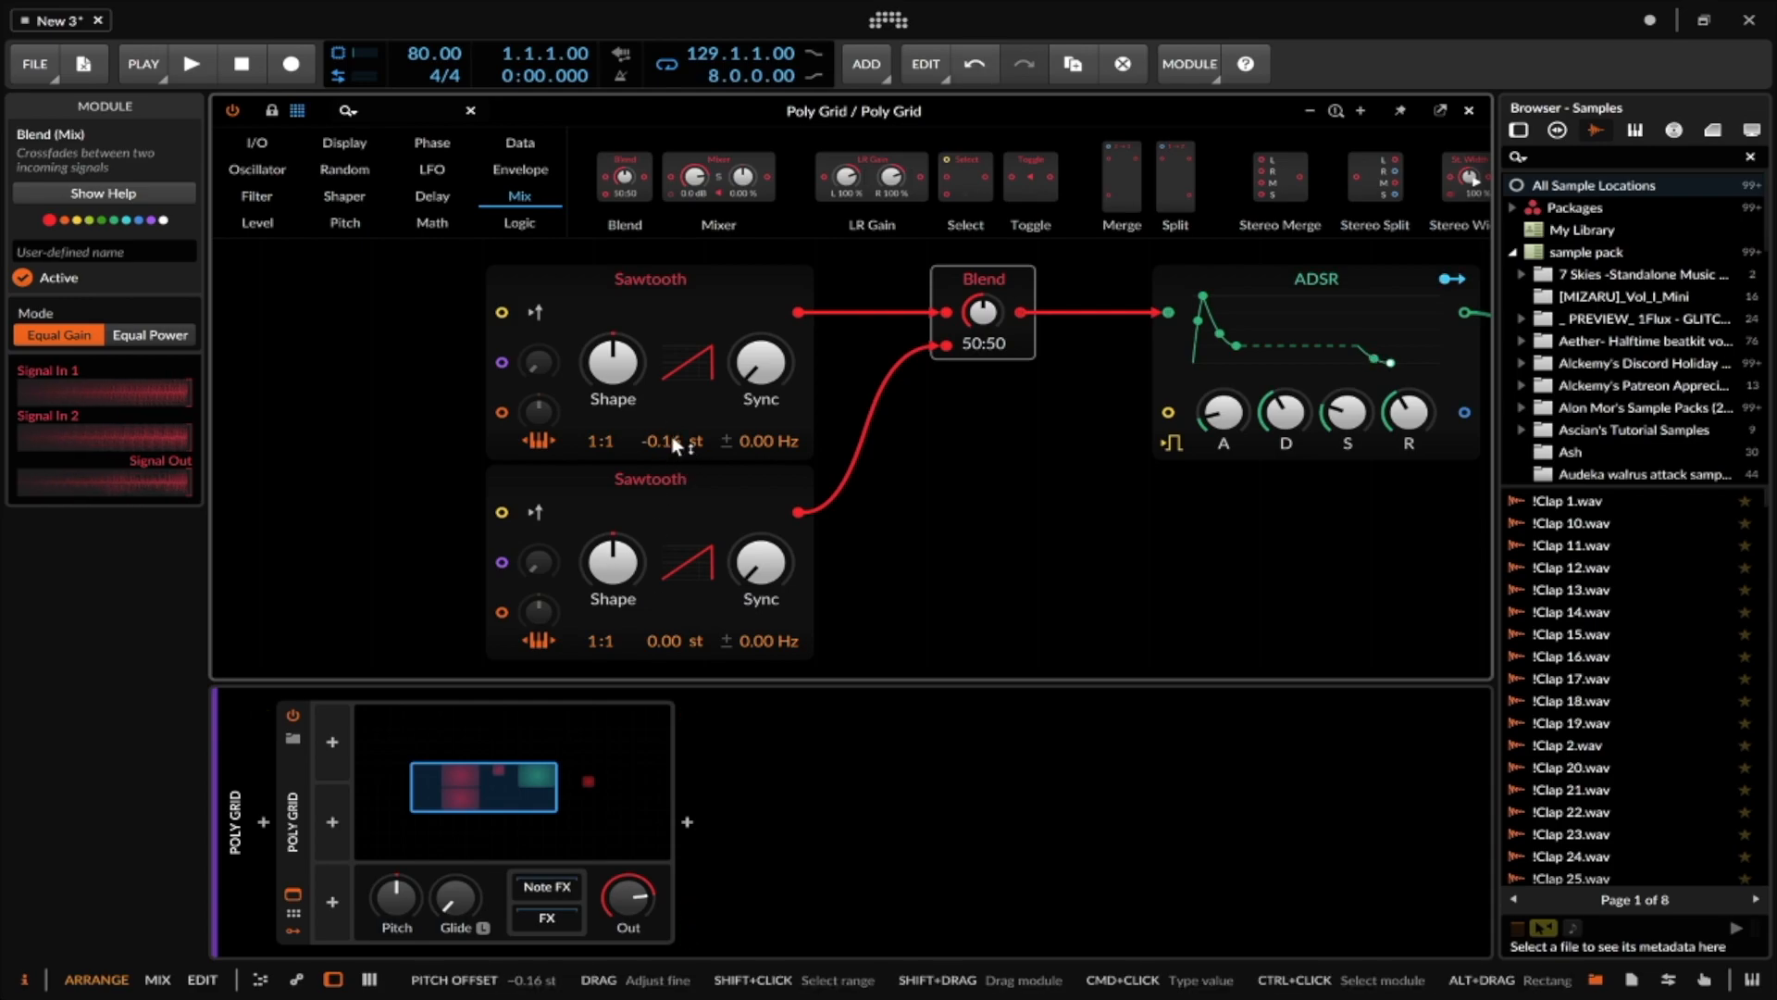
drag(675, 639, 675, 638)
- Set the ADSR envelope's sustain to 100 %, release to 0.00 ms and attack to about 301 ms
drag(1340, 430, 1405, 421)
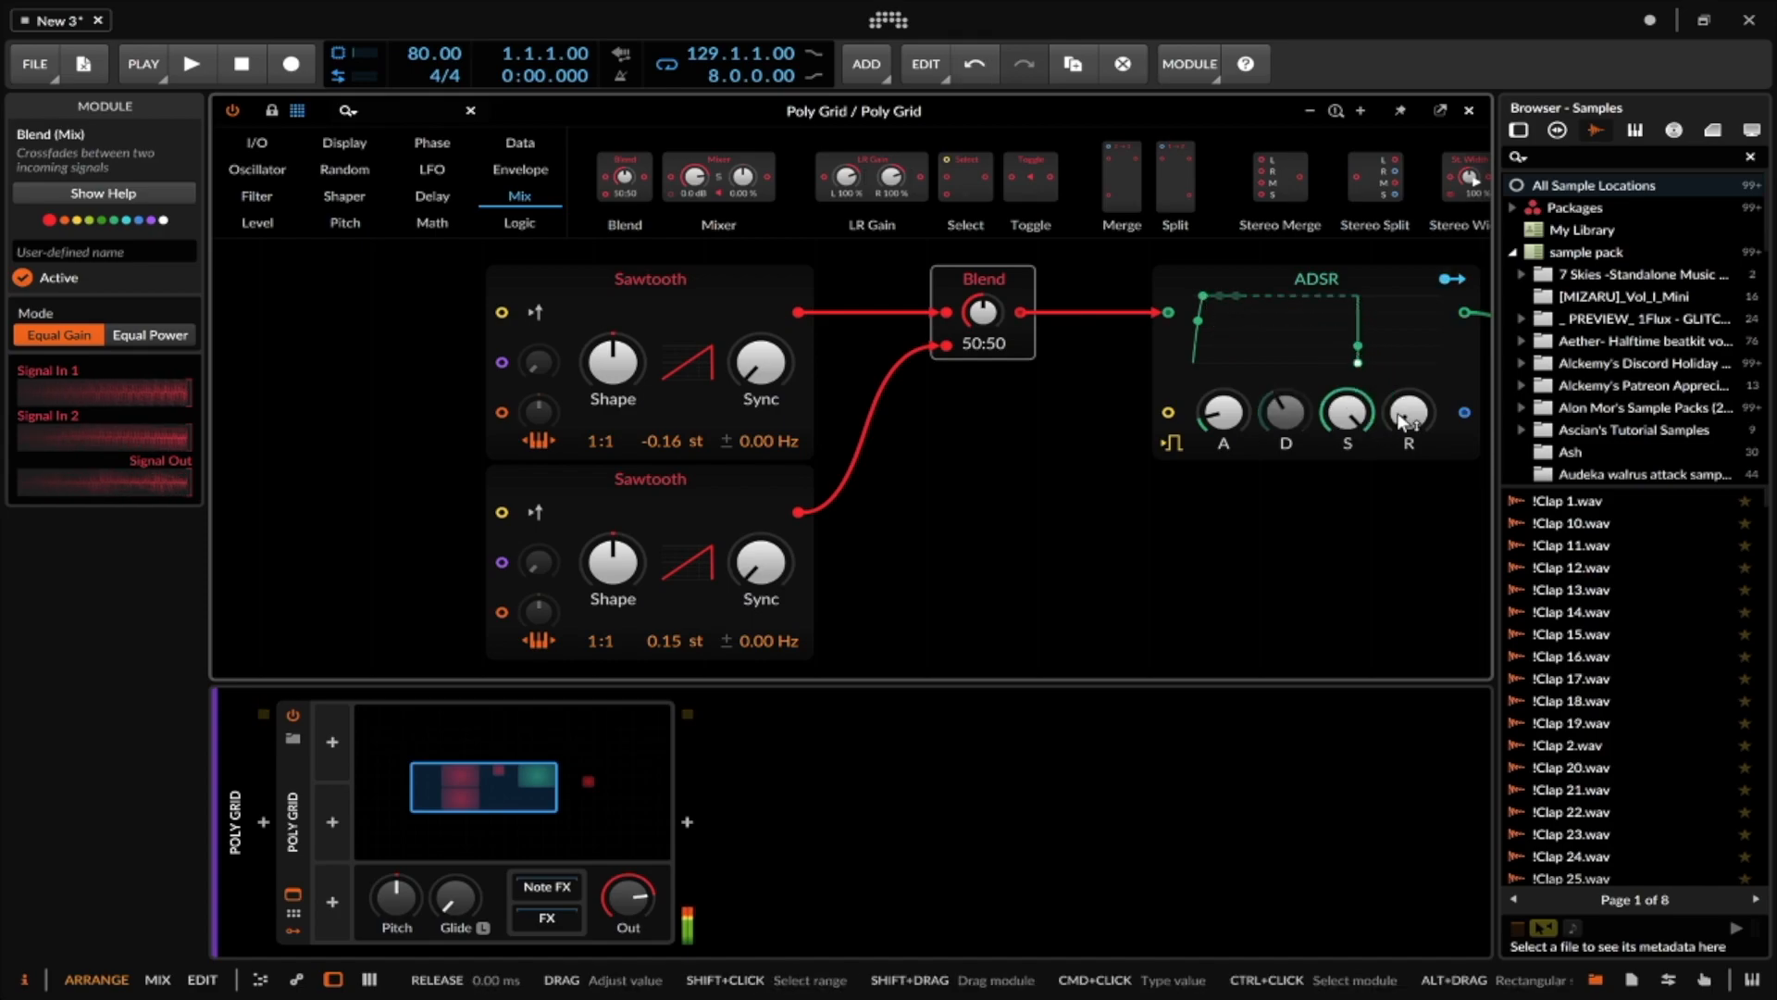
scroll(1147, 367, right, 3)
scroll(1147, 367, down, 5)
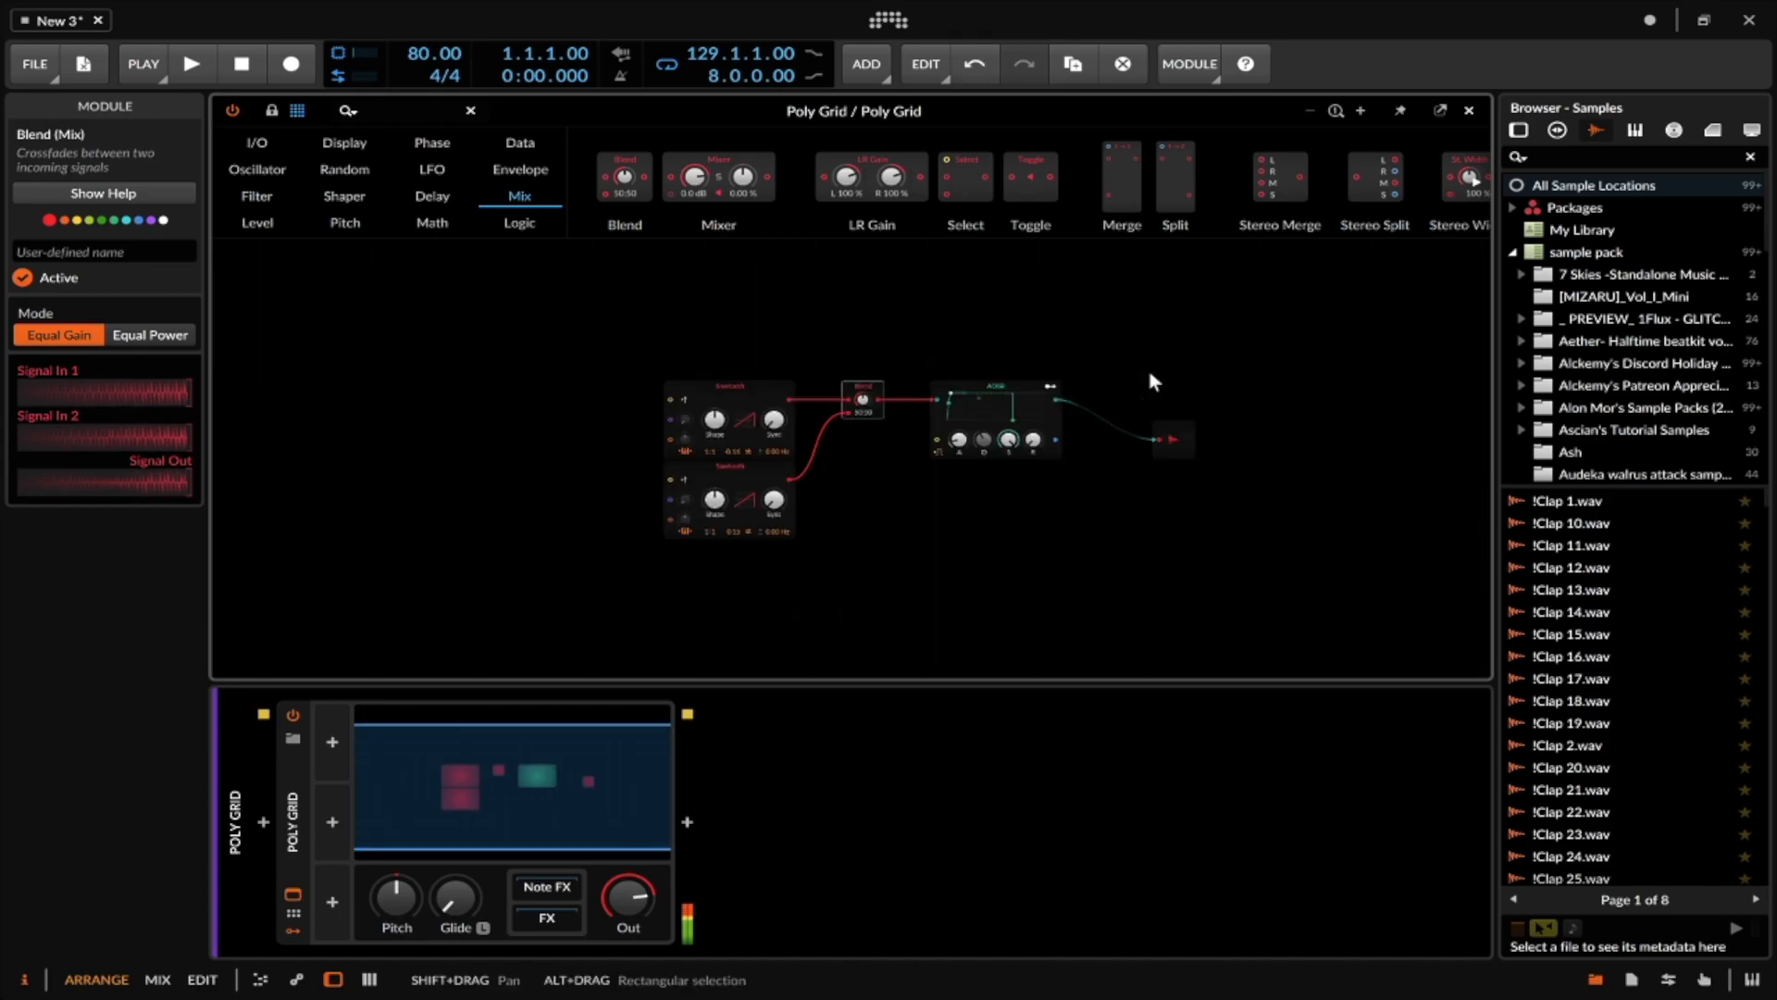
scroll(800, 422, up, 5)
scroll(799, 422, down, 5)
scroll(752, 407, up, 3)
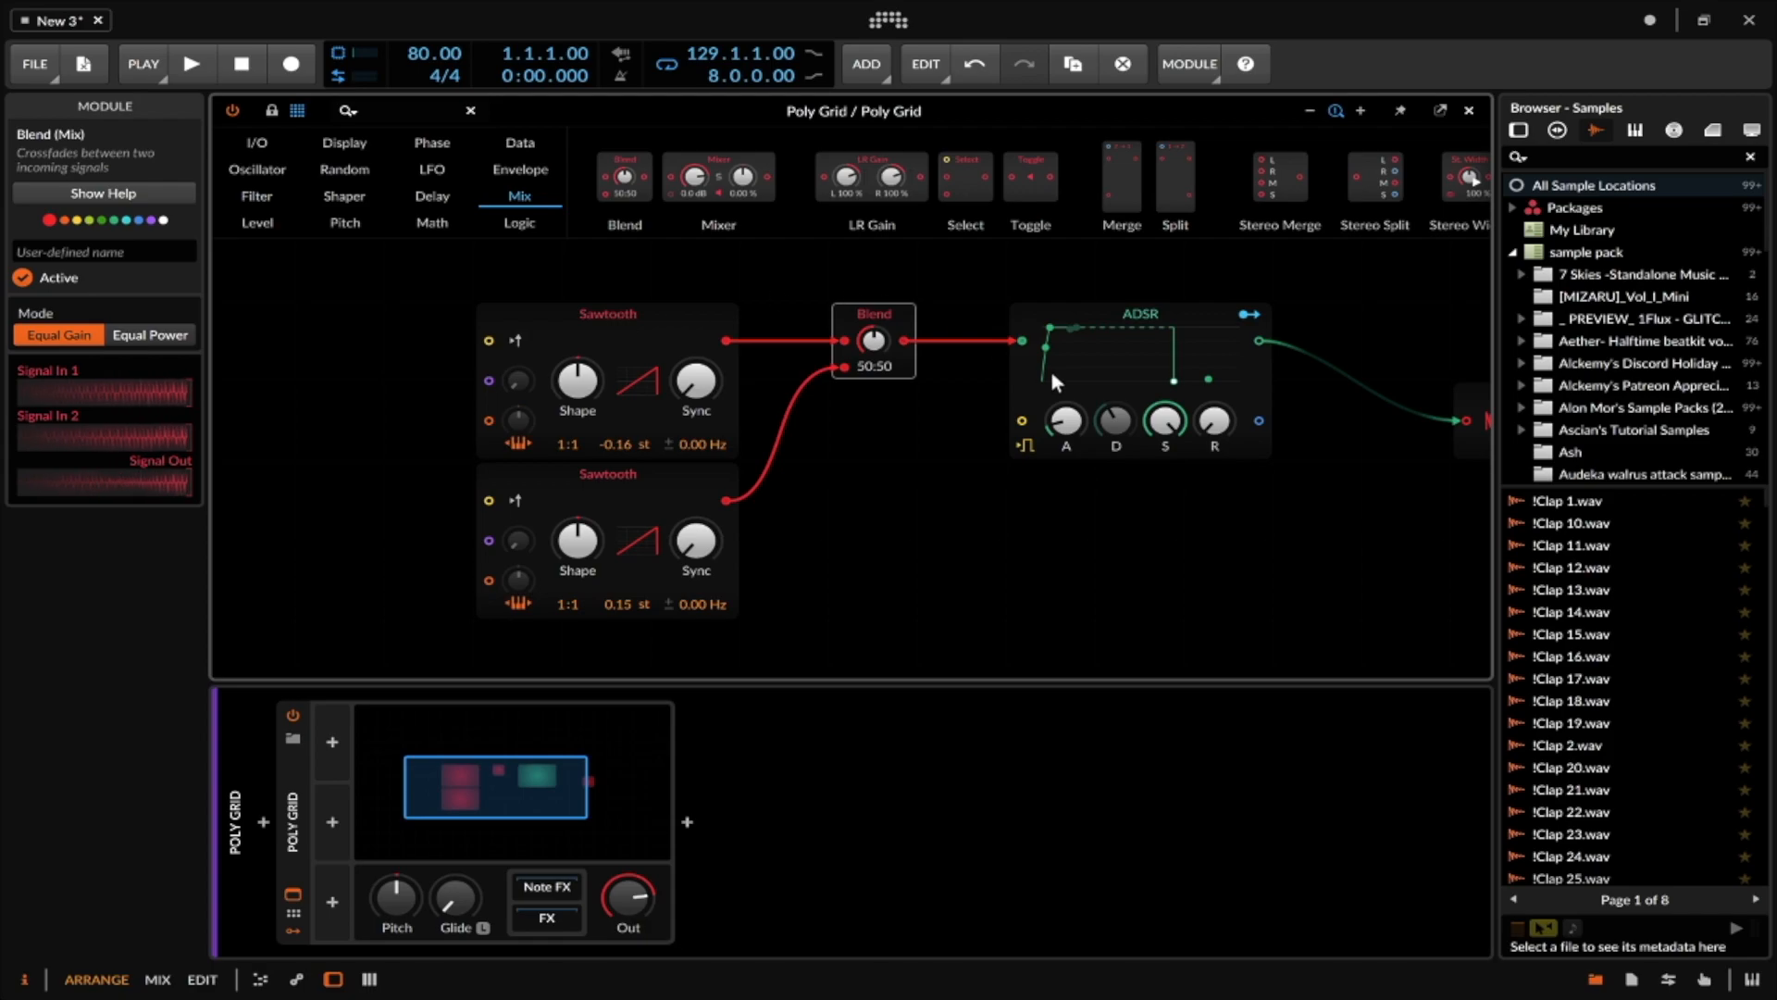
drag(1066, 420, 1066, 388)
drag(1062, 420, 1062, 443)
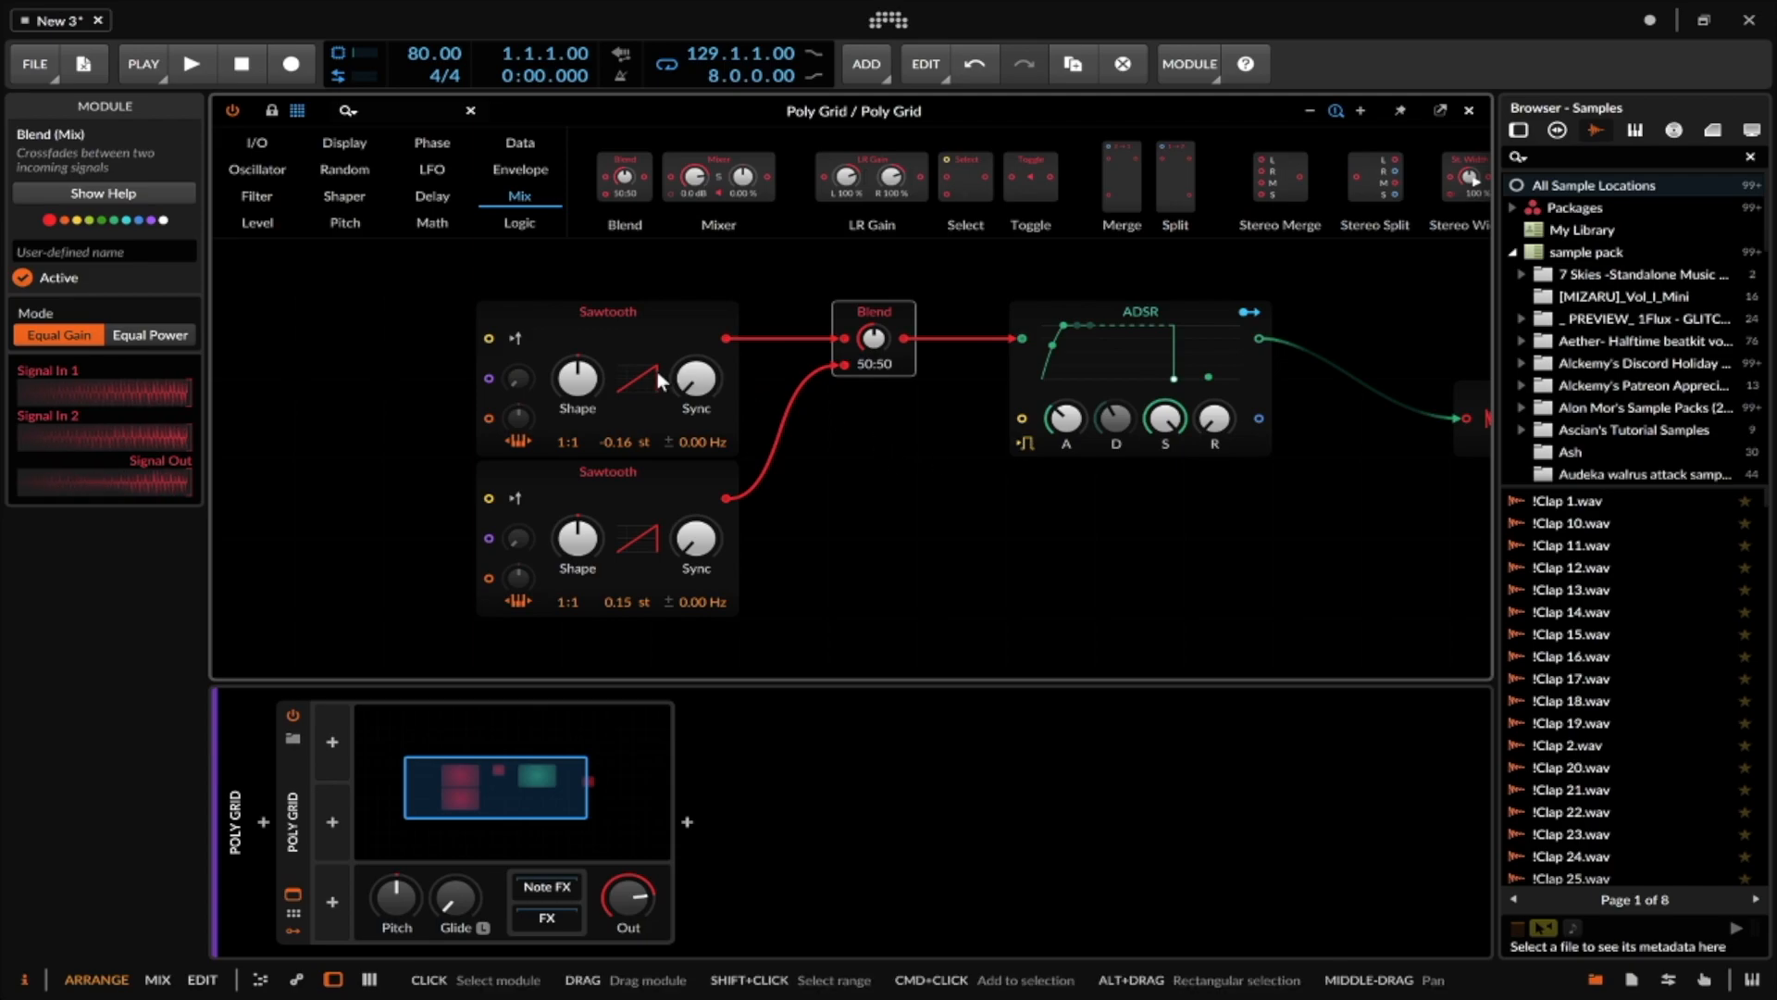
- Add a Random modulator to Poly Grid and map it to the lower Sawtooth's Detune with an amount of about 4.470
click(339, 736)
text(RAN)
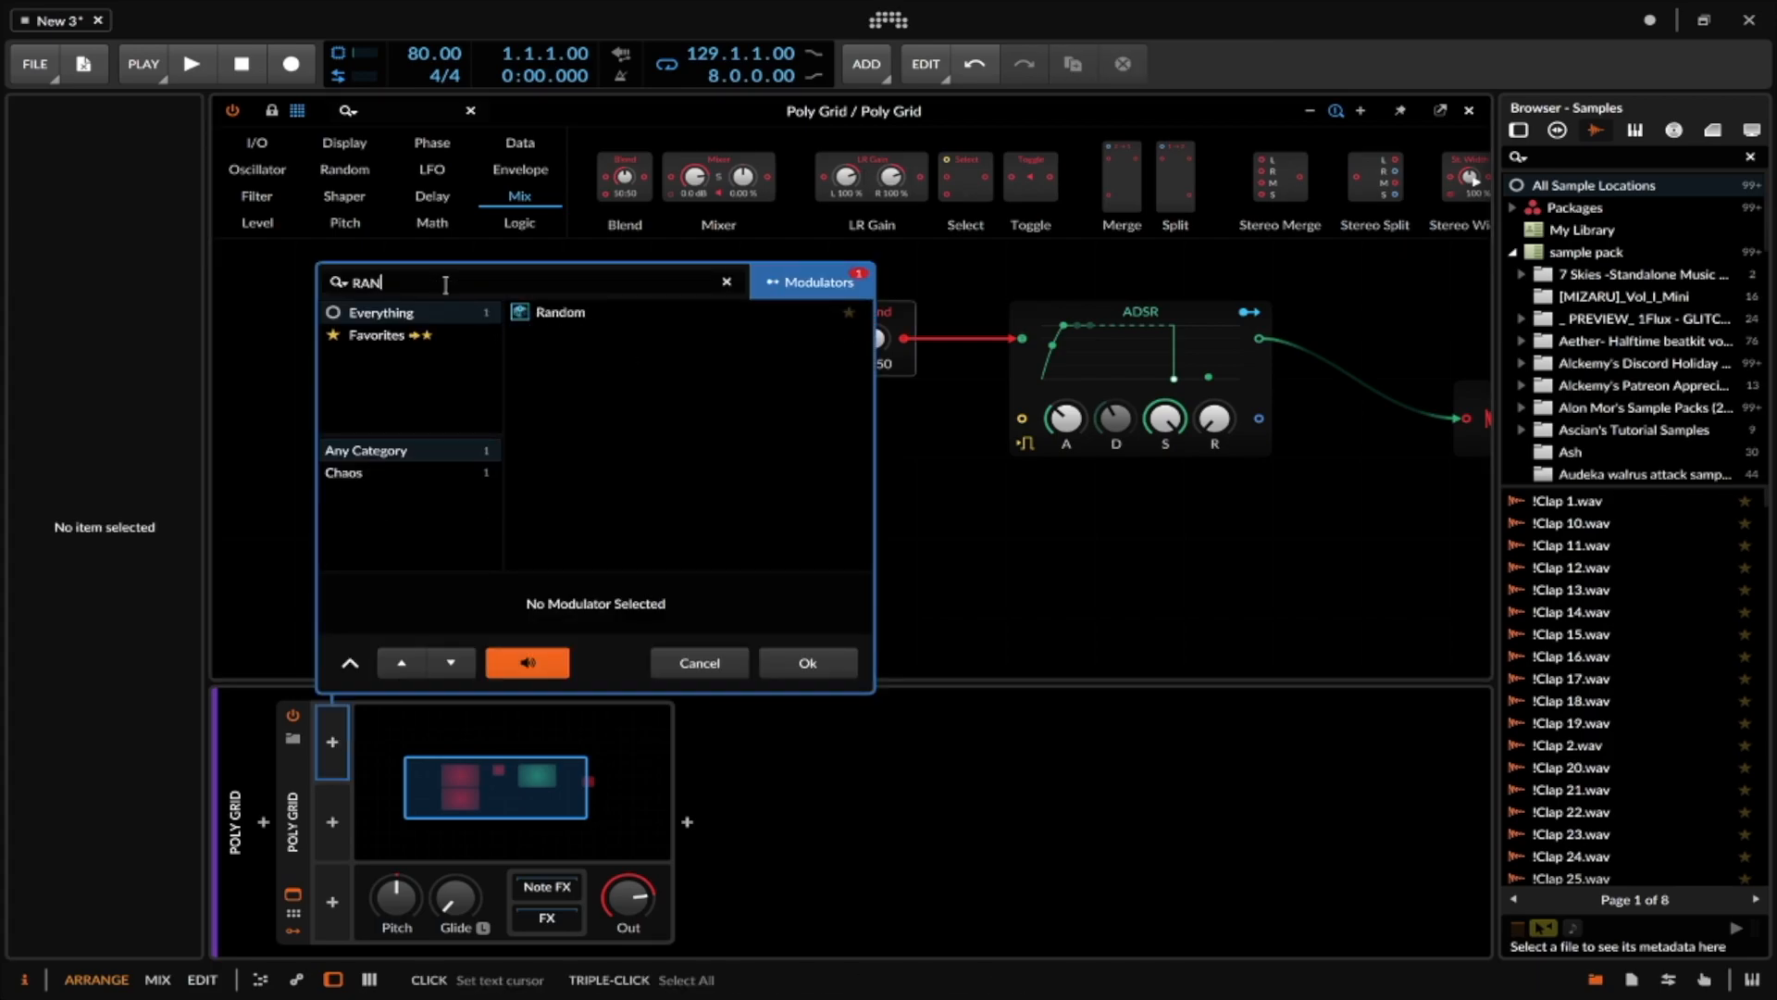
click(560, 312)
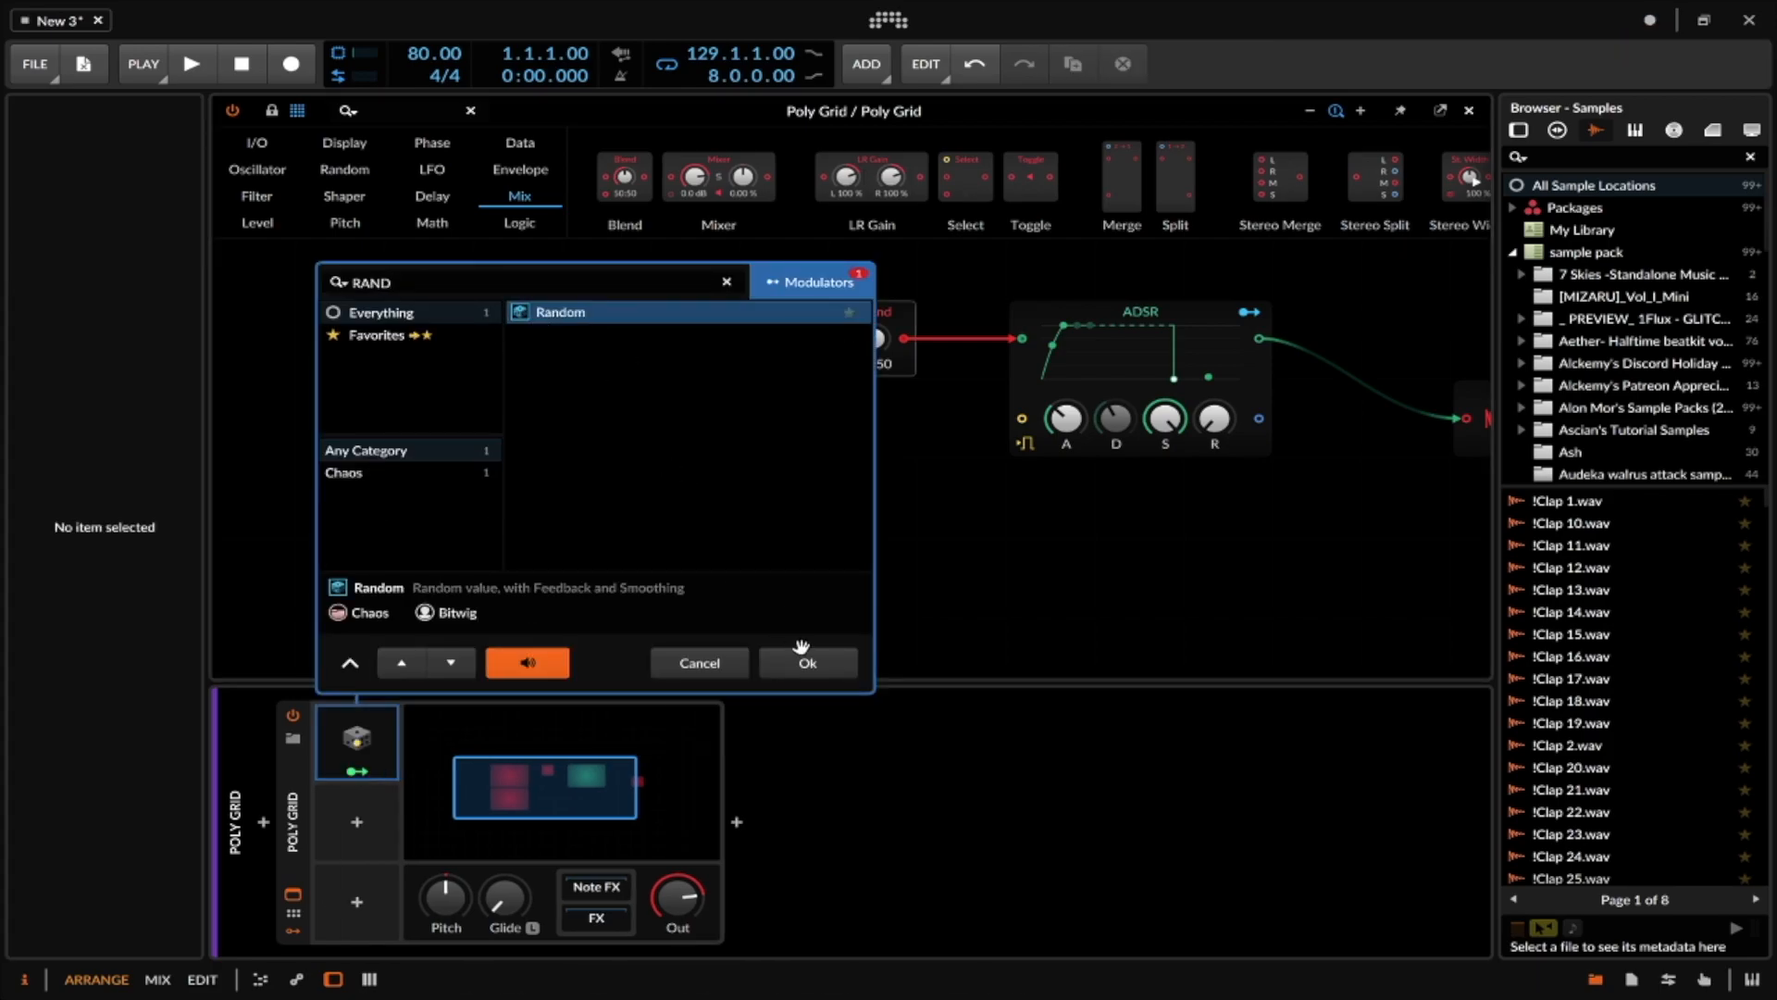
click(807, 662)
click(357, 771)
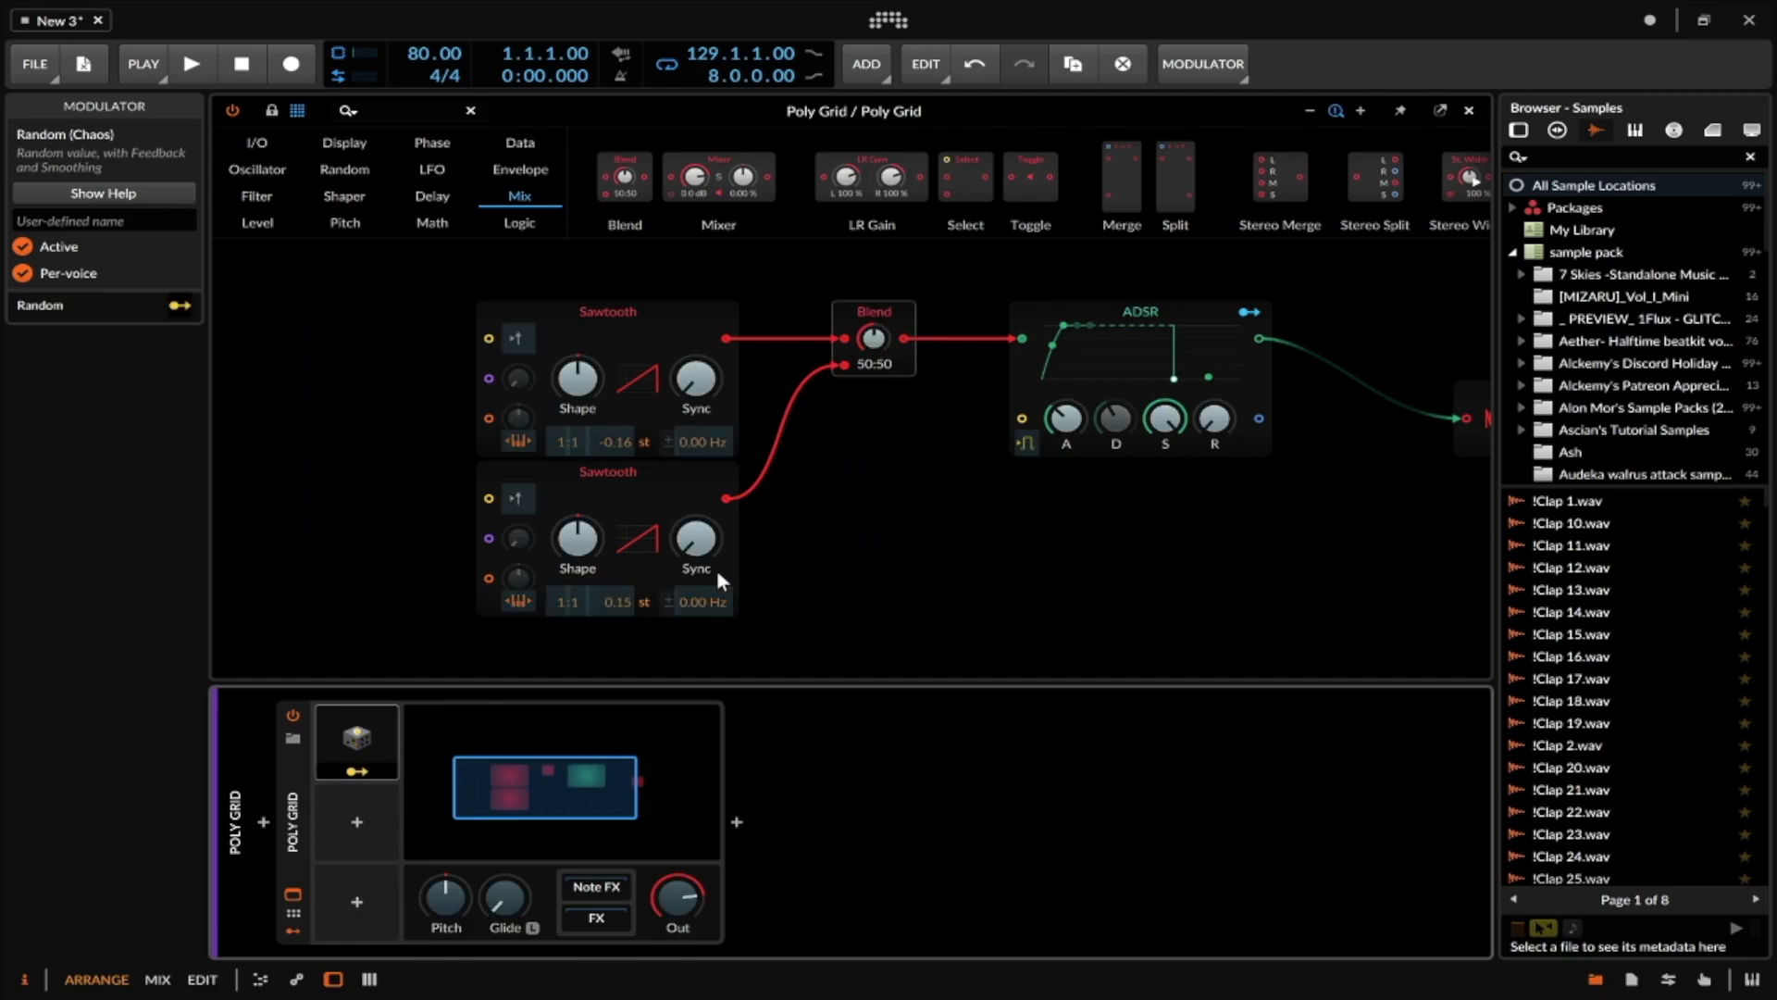
drag(709, 603, 709, 574)
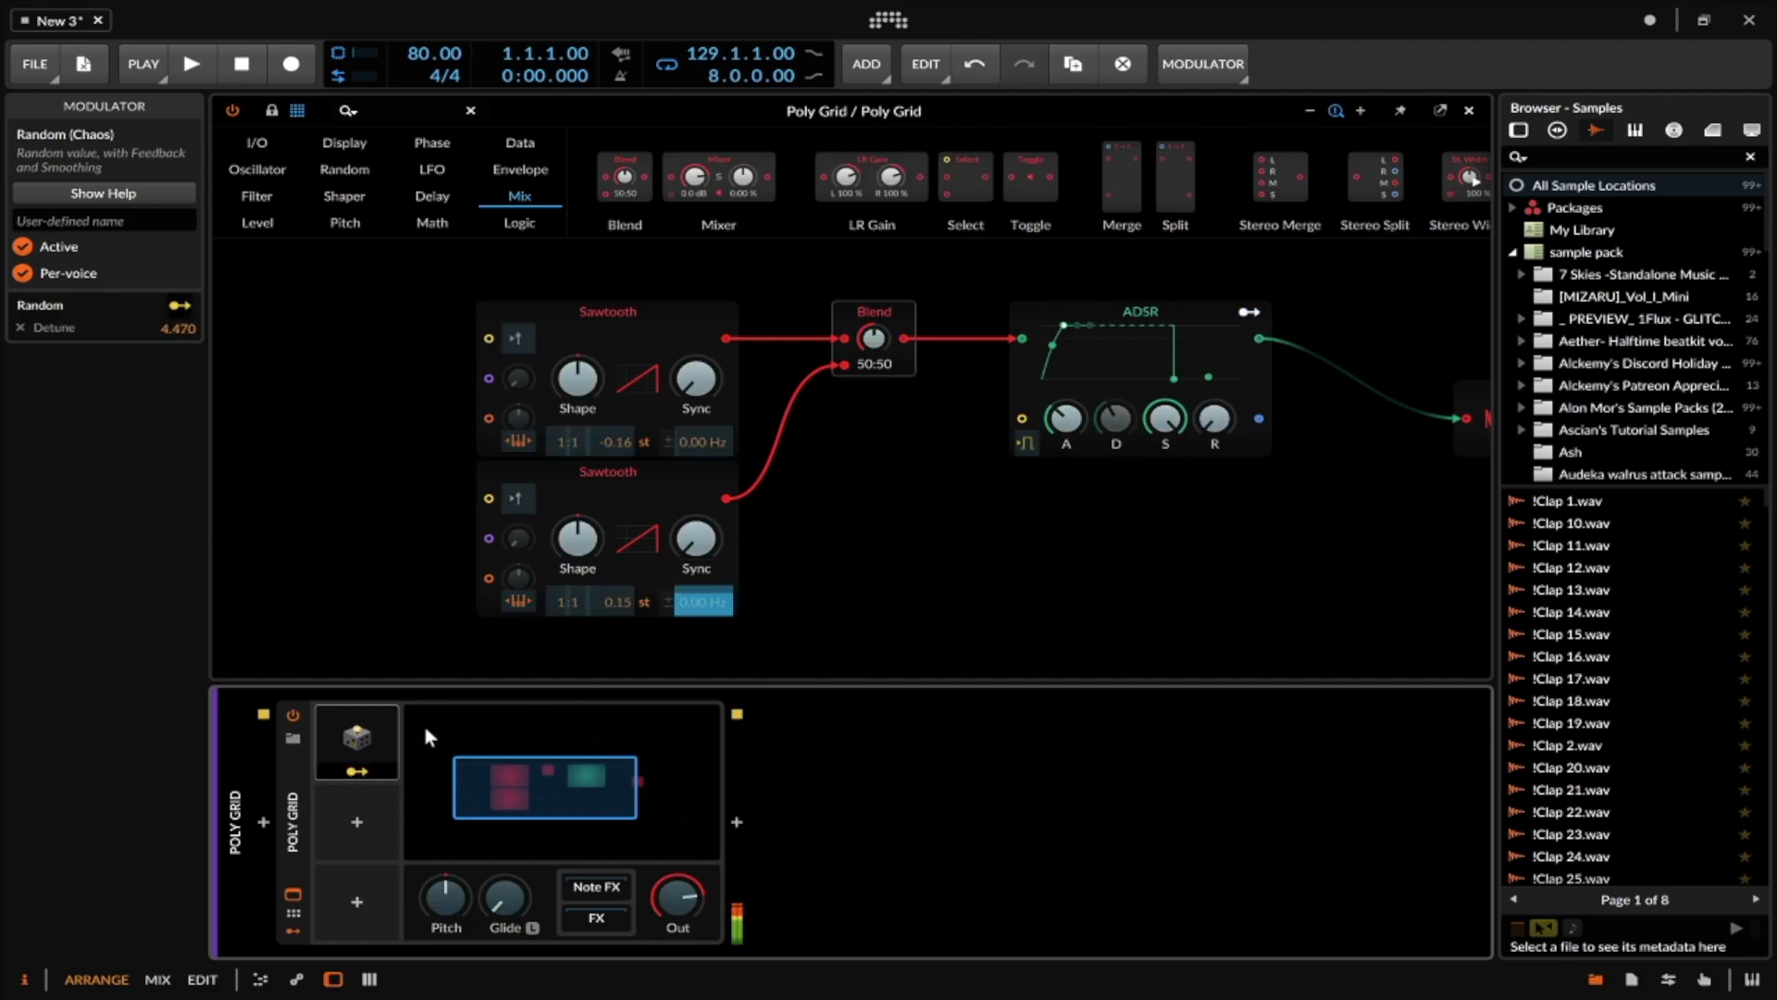
- Delete the Random modulator from Poly Grid
double_click(364, 736)
key(Delete)
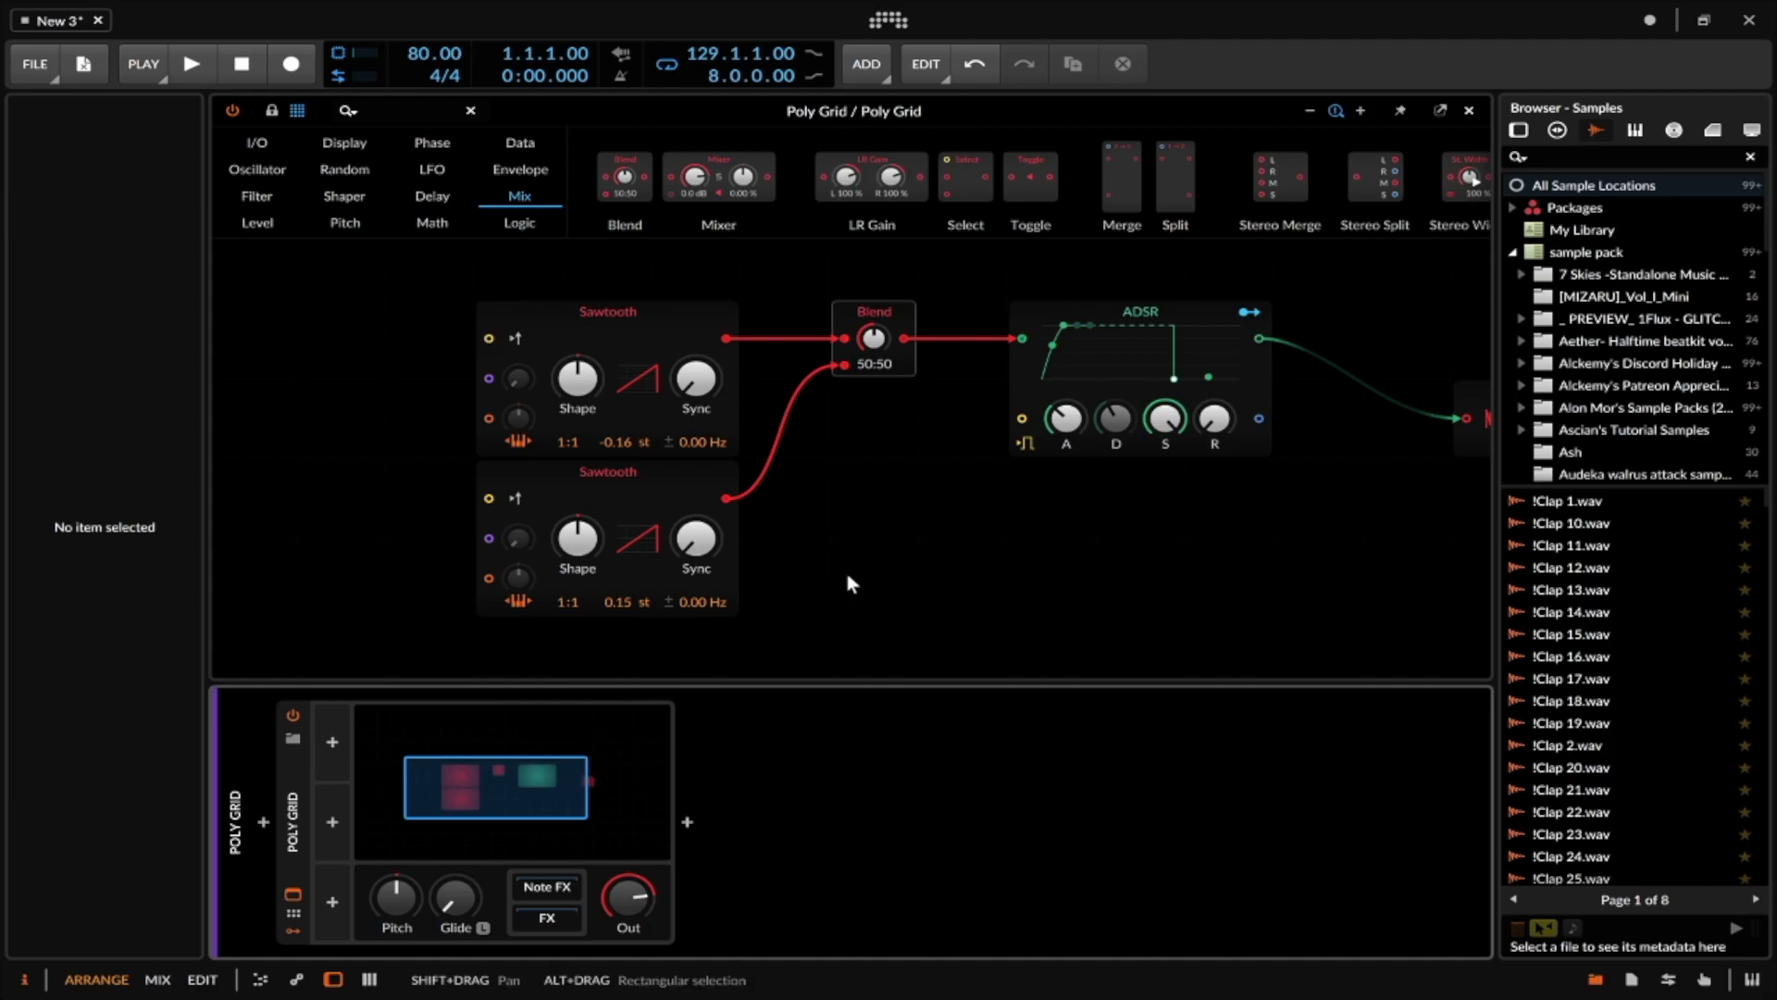
- Insert a Saturator shaper module into the cable between the Blend and the ADSR
scroll(846, 570, down, 1)
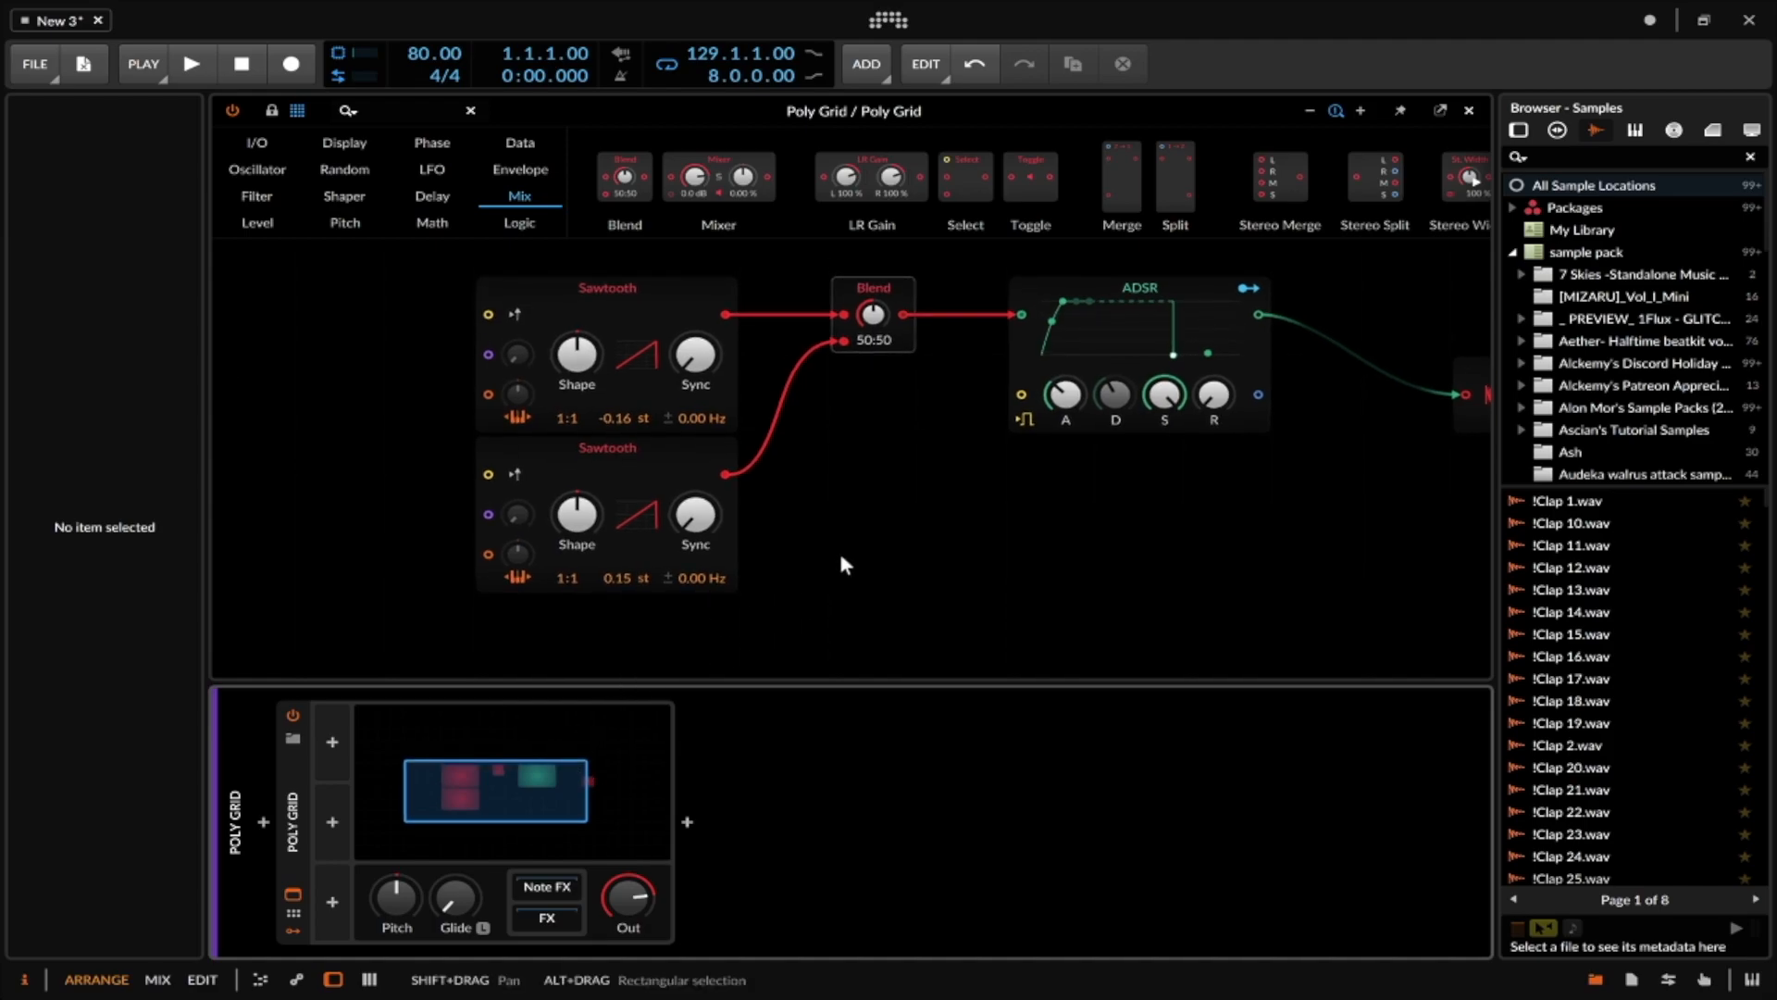
click(356, 196)
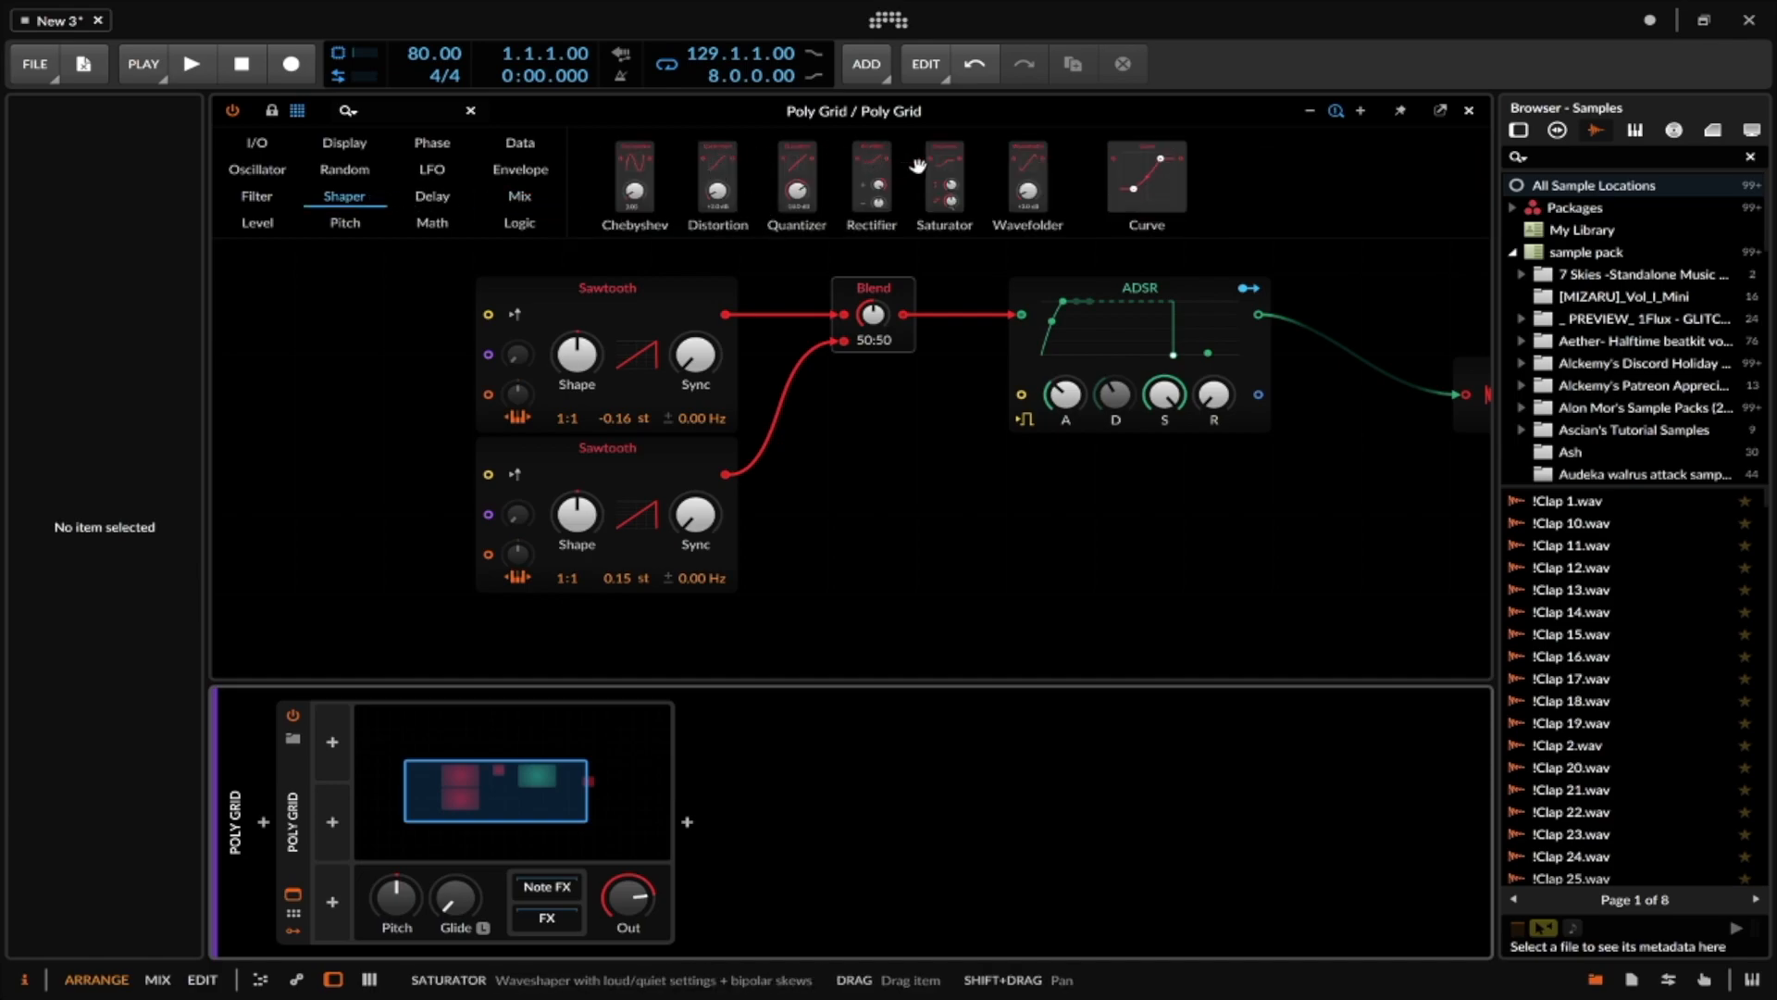
drag(931, 163, 914, 319)
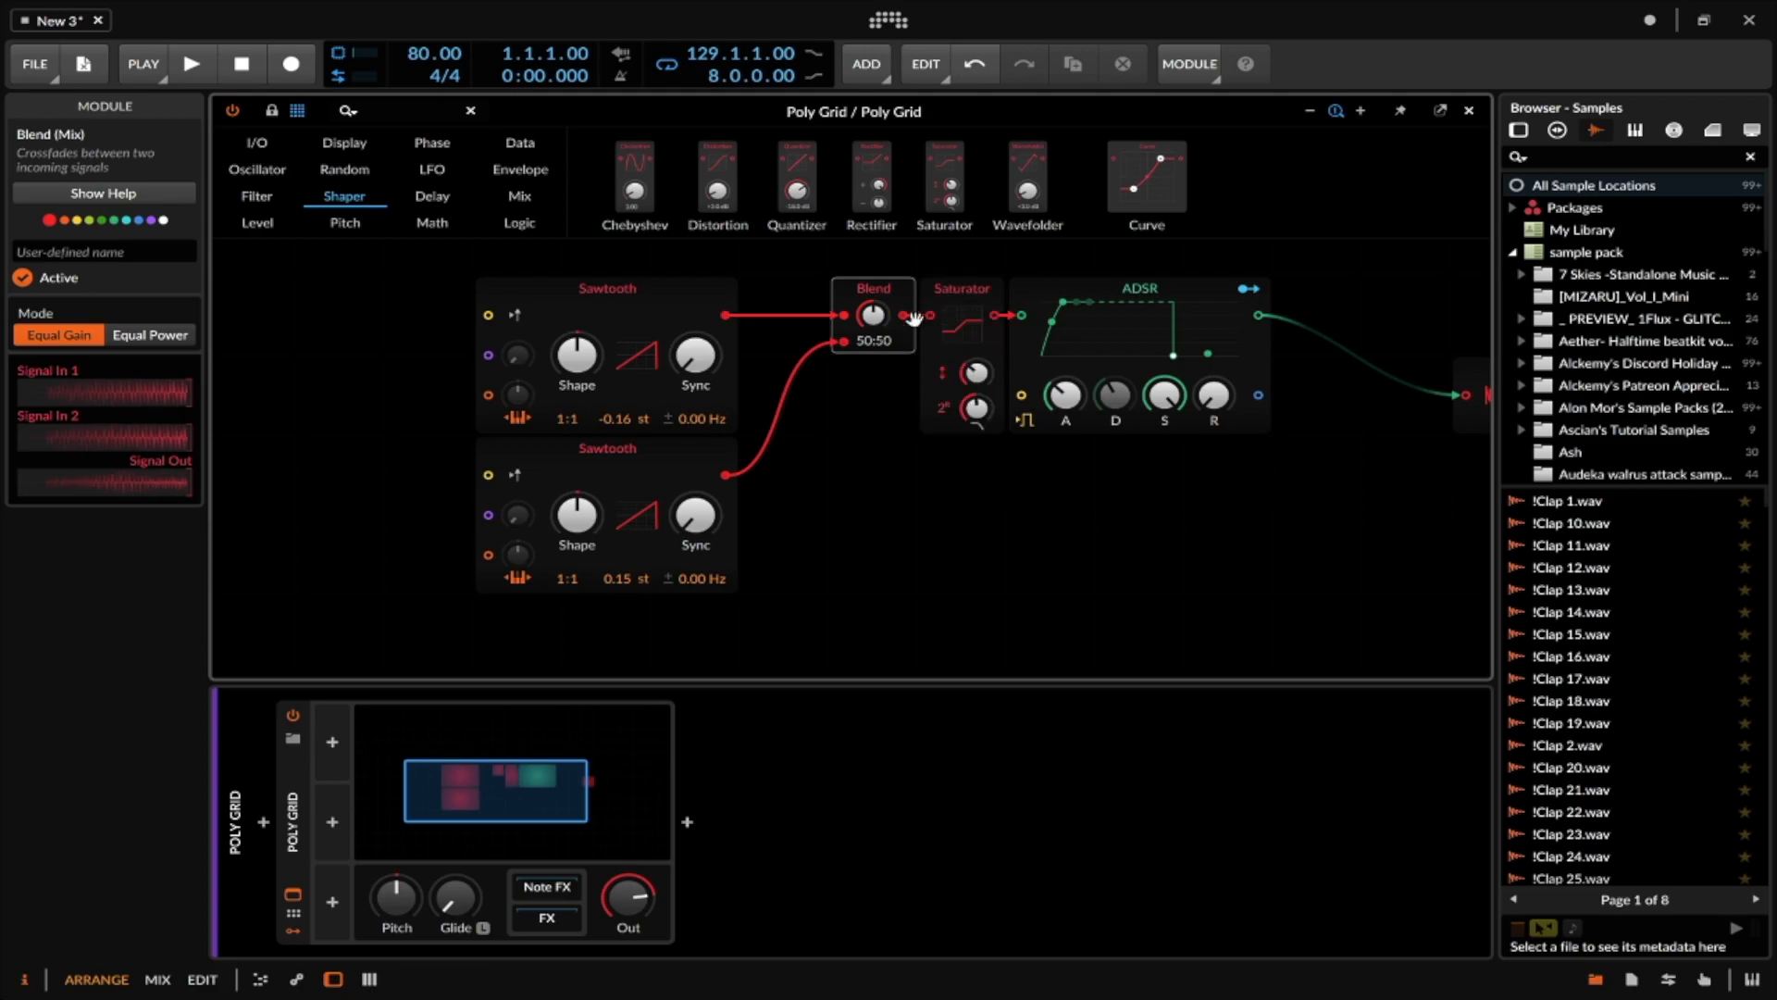
- Set the Saturator's Quiet threshold to about -15.6 dB and the percentage in its Quiet column to about 72.7 %
click(964, 291)
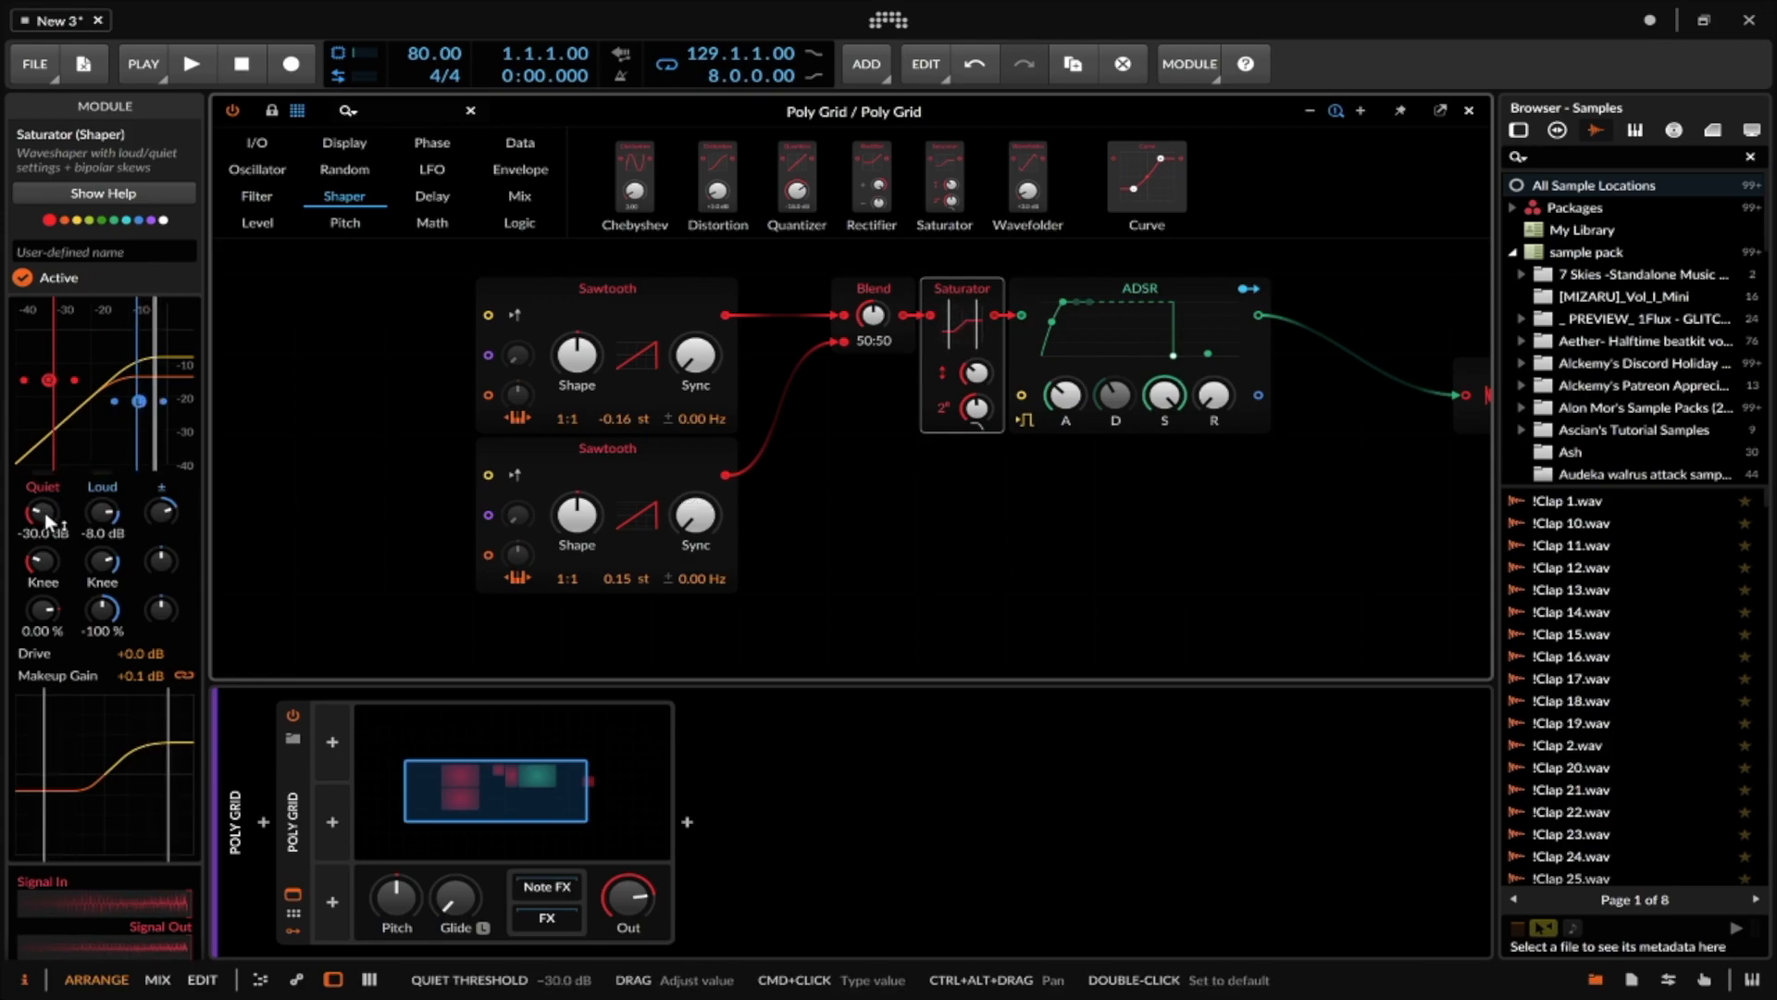
drag(44, 513, 44, 477)
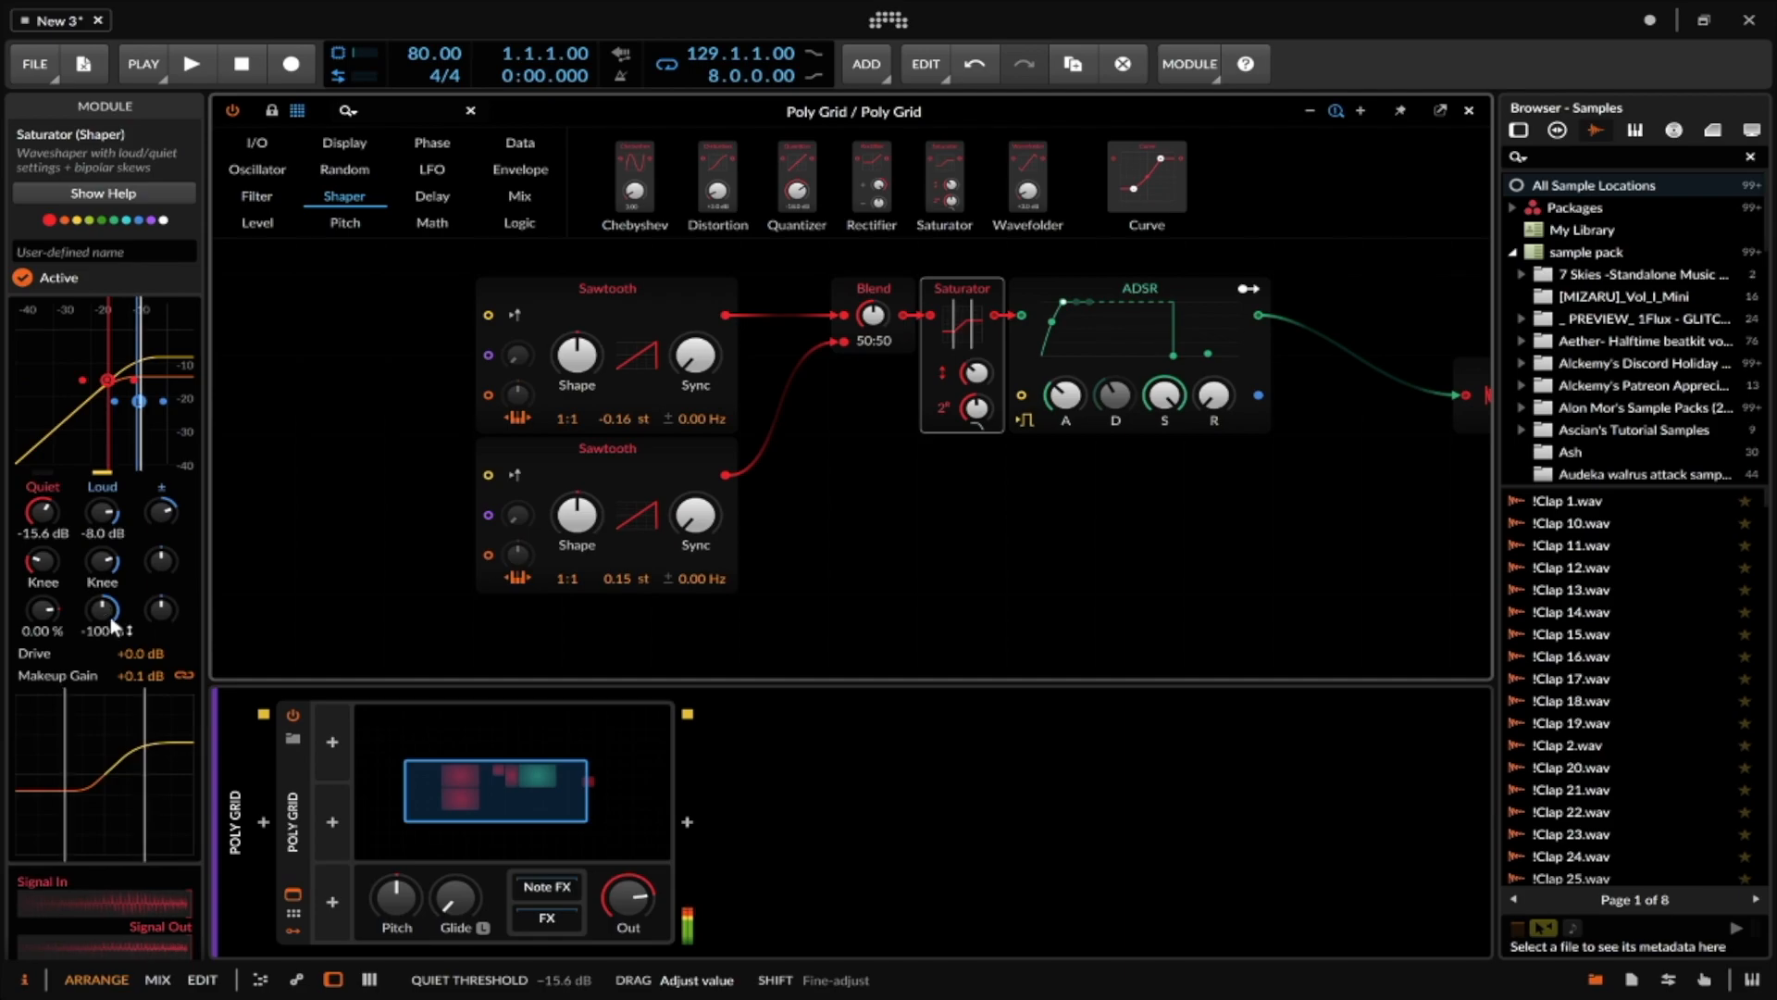
drag(136, 669, 44, 603)
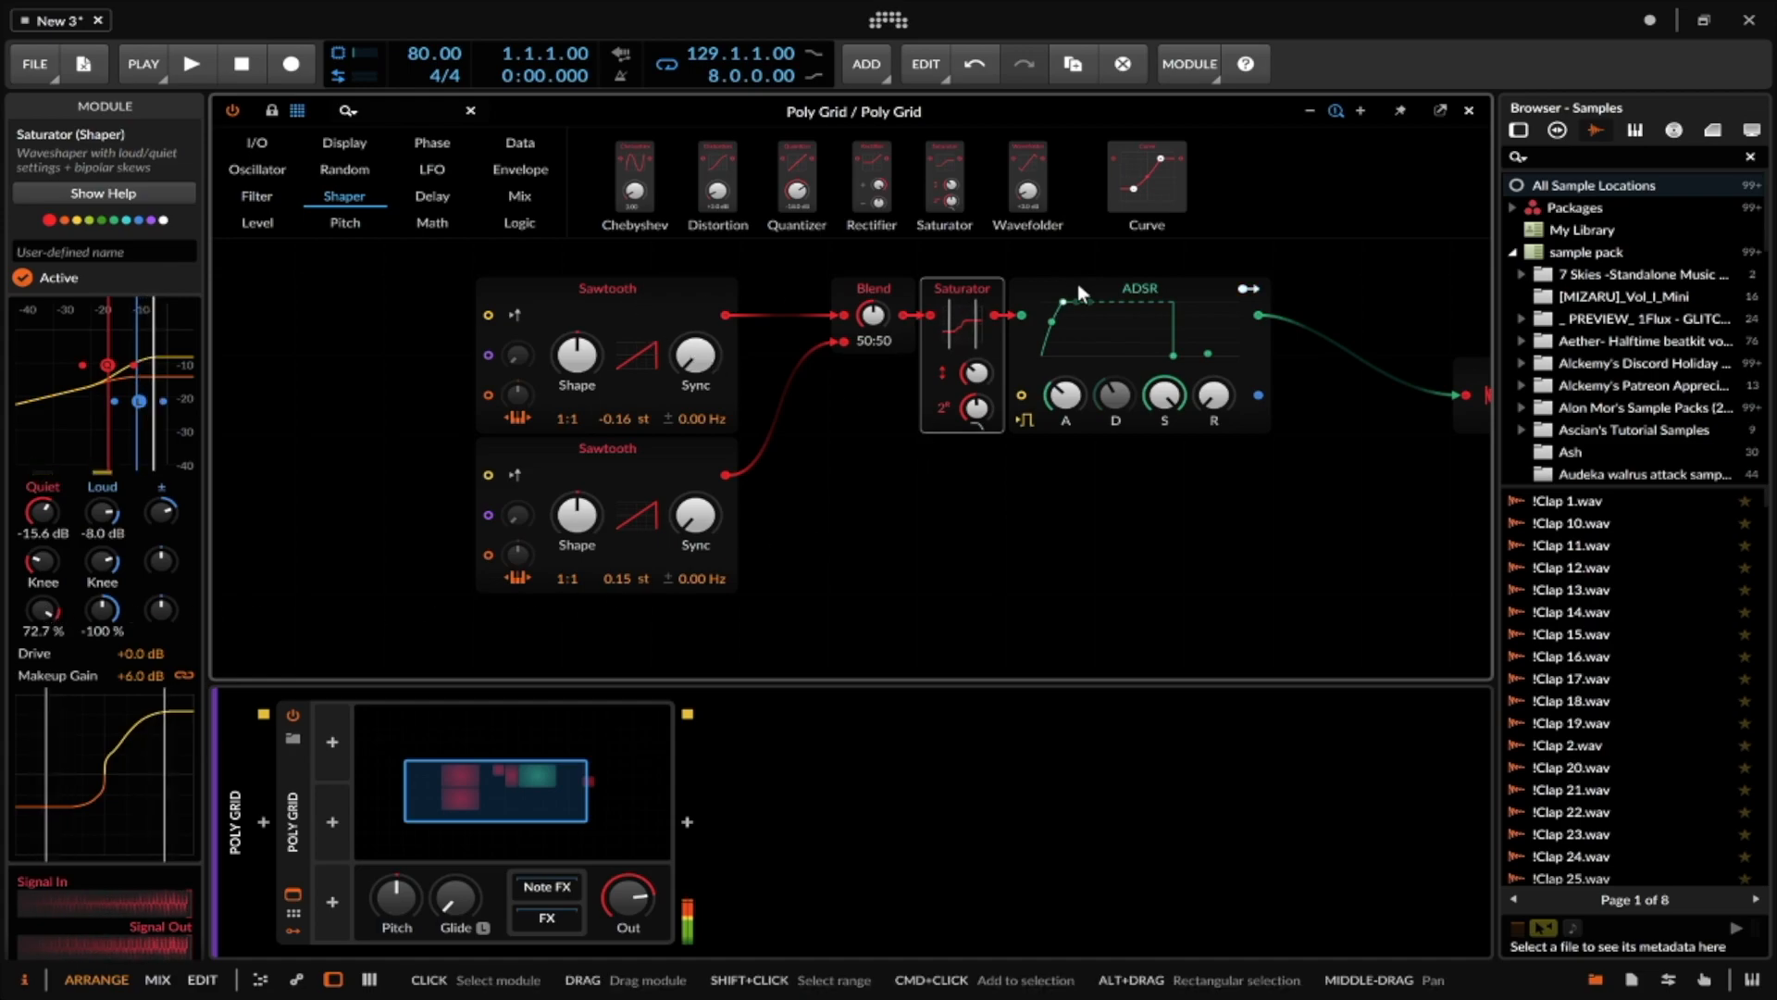
- Move the ADSR module to the right, leaving a gap between it and the Saturator
scroll(1079, 286, right, 3)
scroll(1081, 284, right, 1)
drag(919, 287, 990, 295)
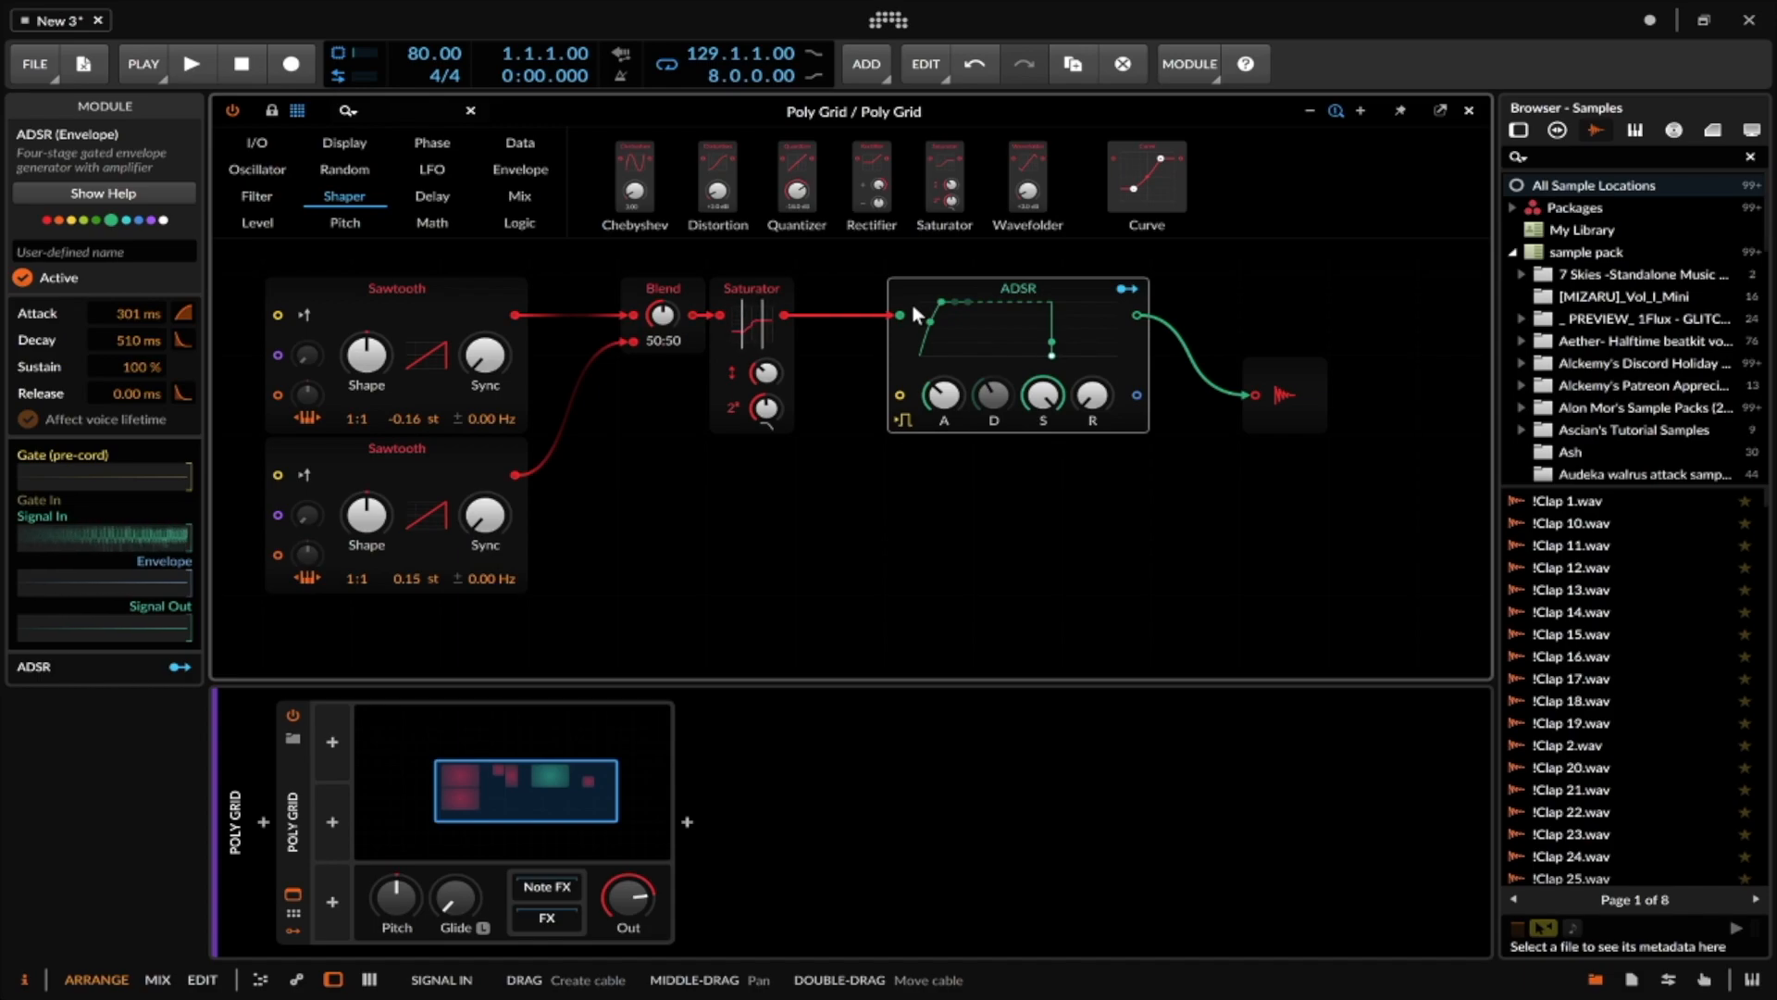
click(751, 288)
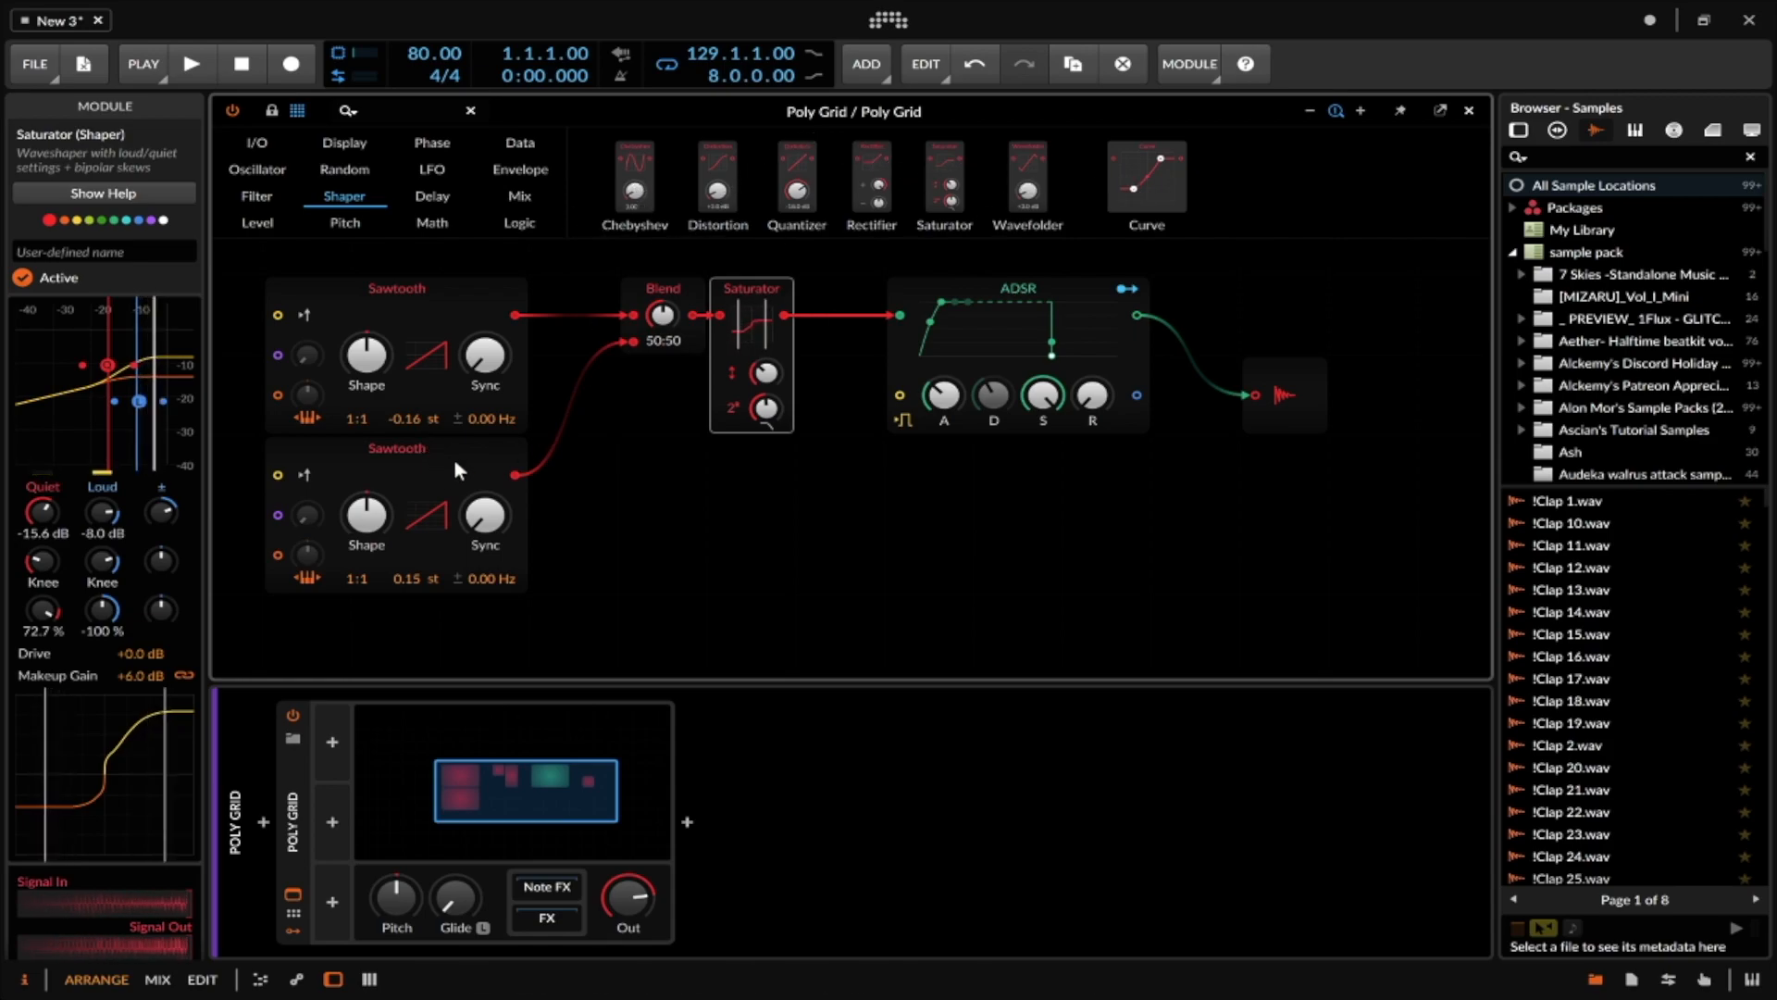
drag(656, 427, 682, 427)
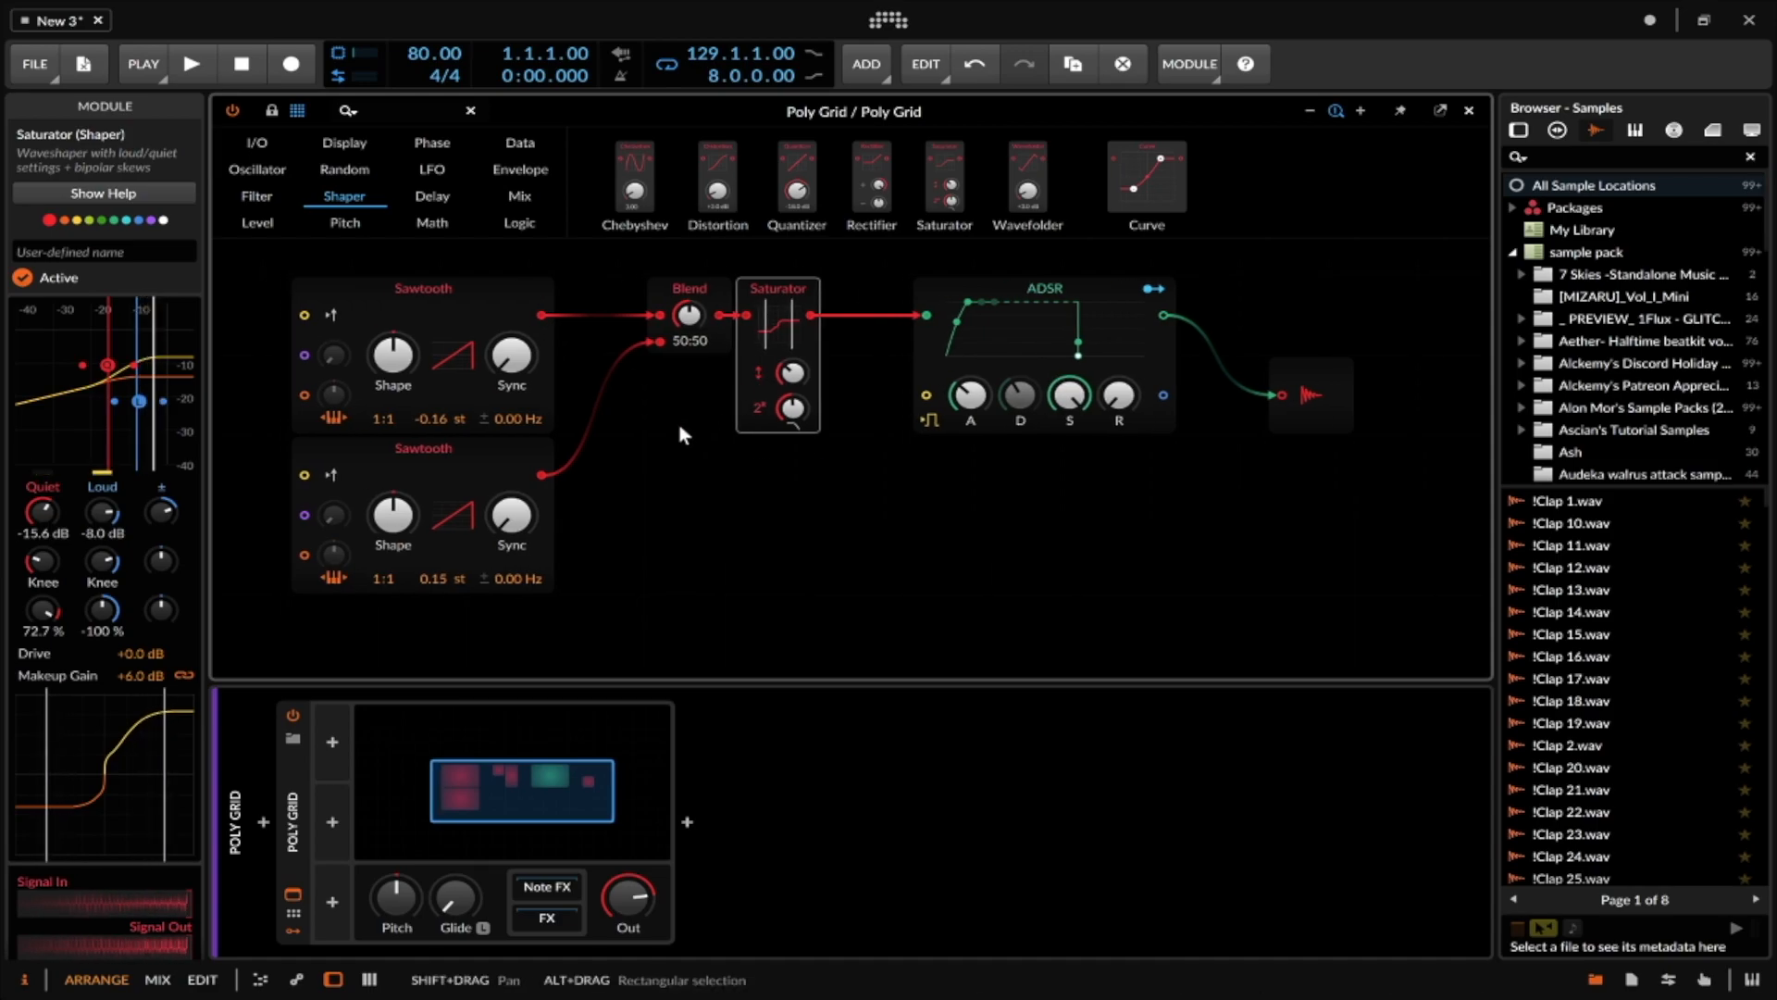
scroll(681, 431, left, 5)
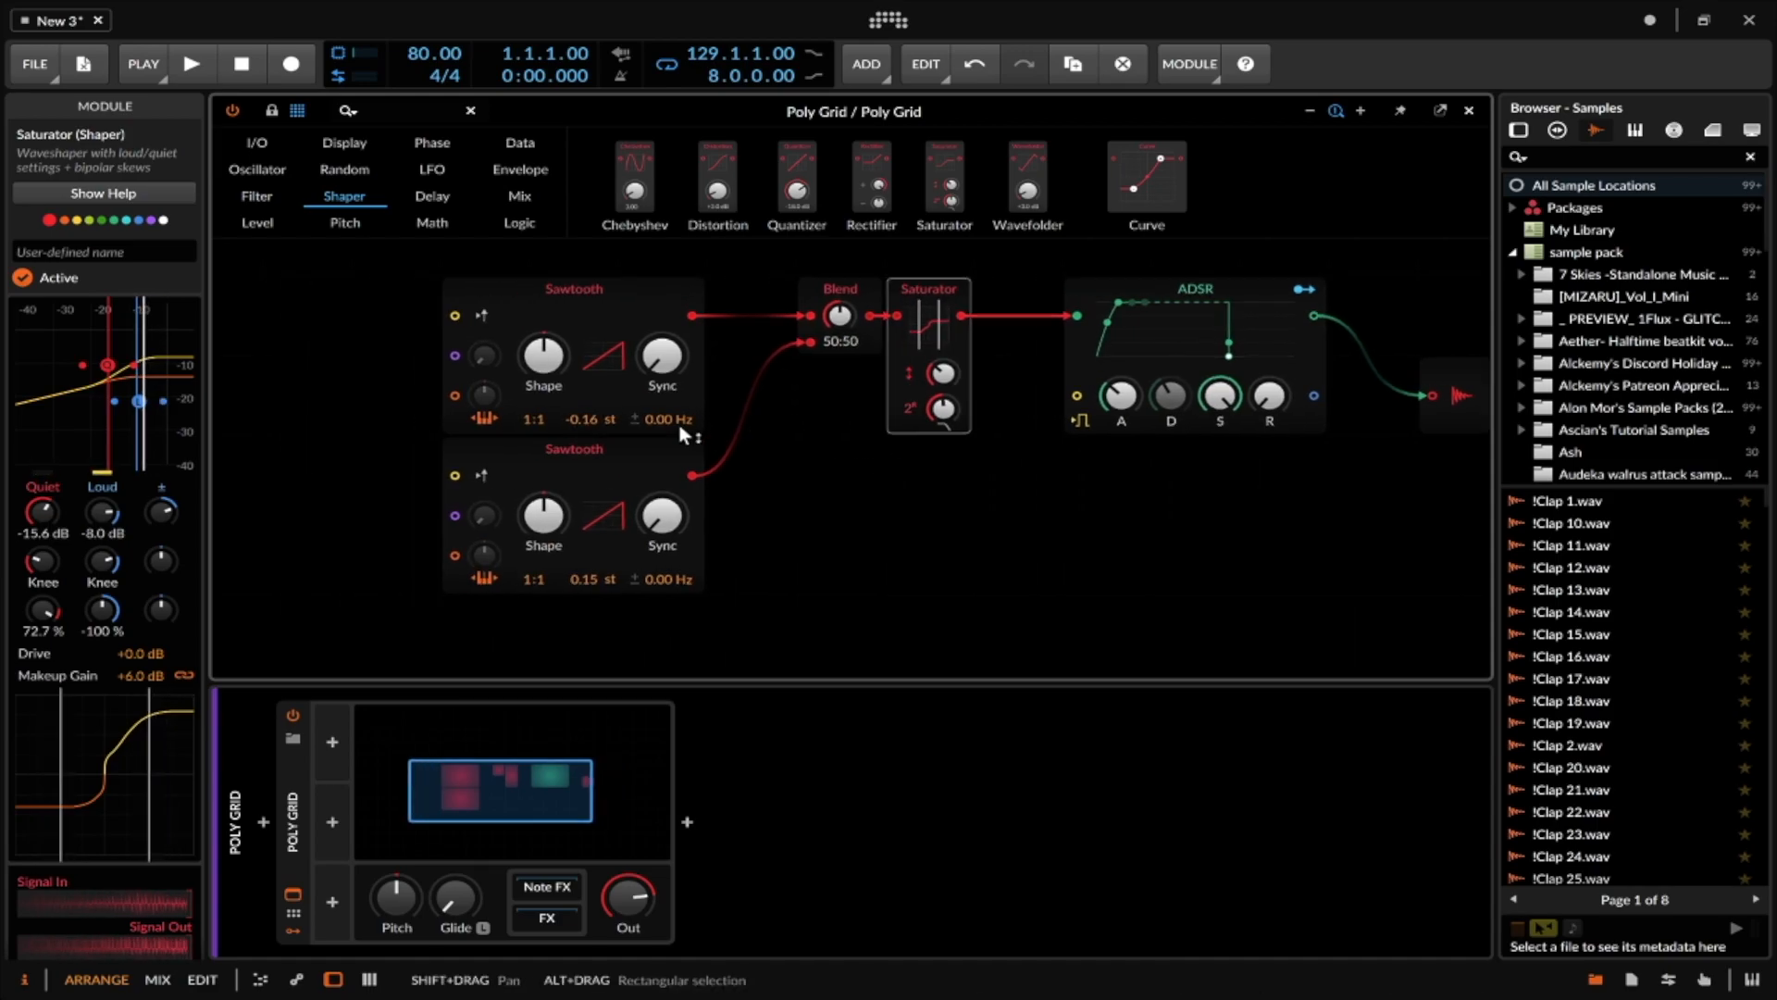
scroll(679, 425, down, 3)
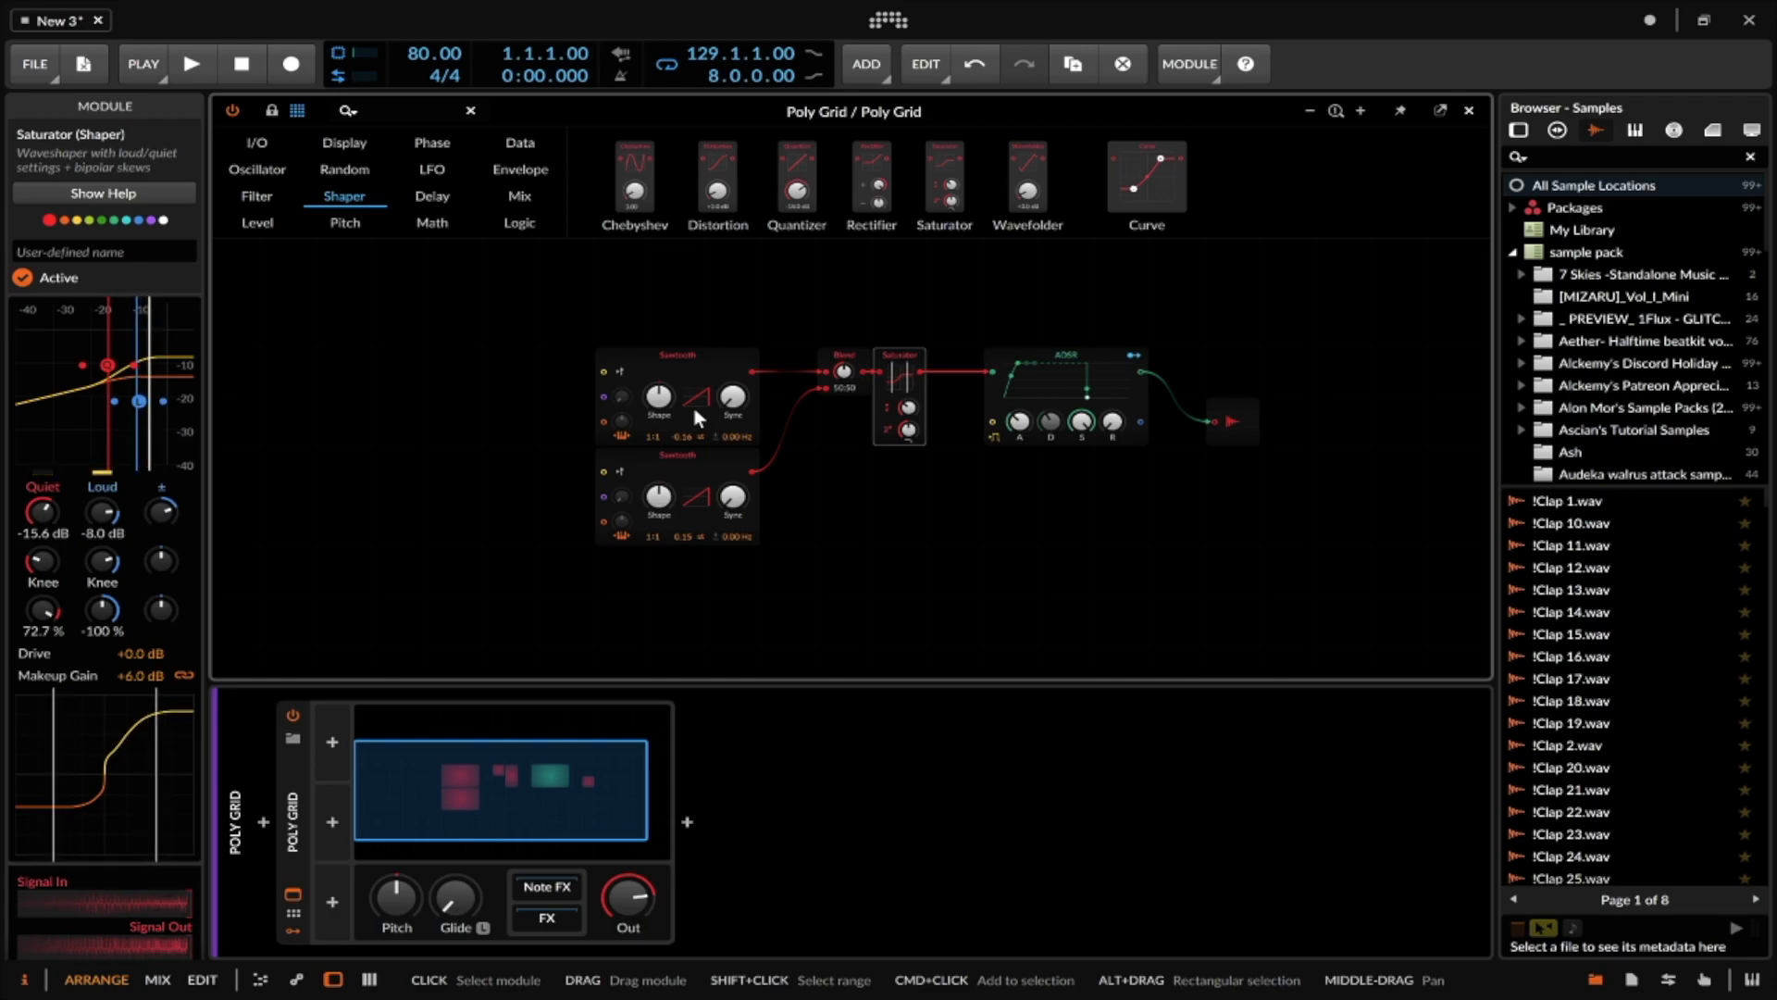
click(712, 367)
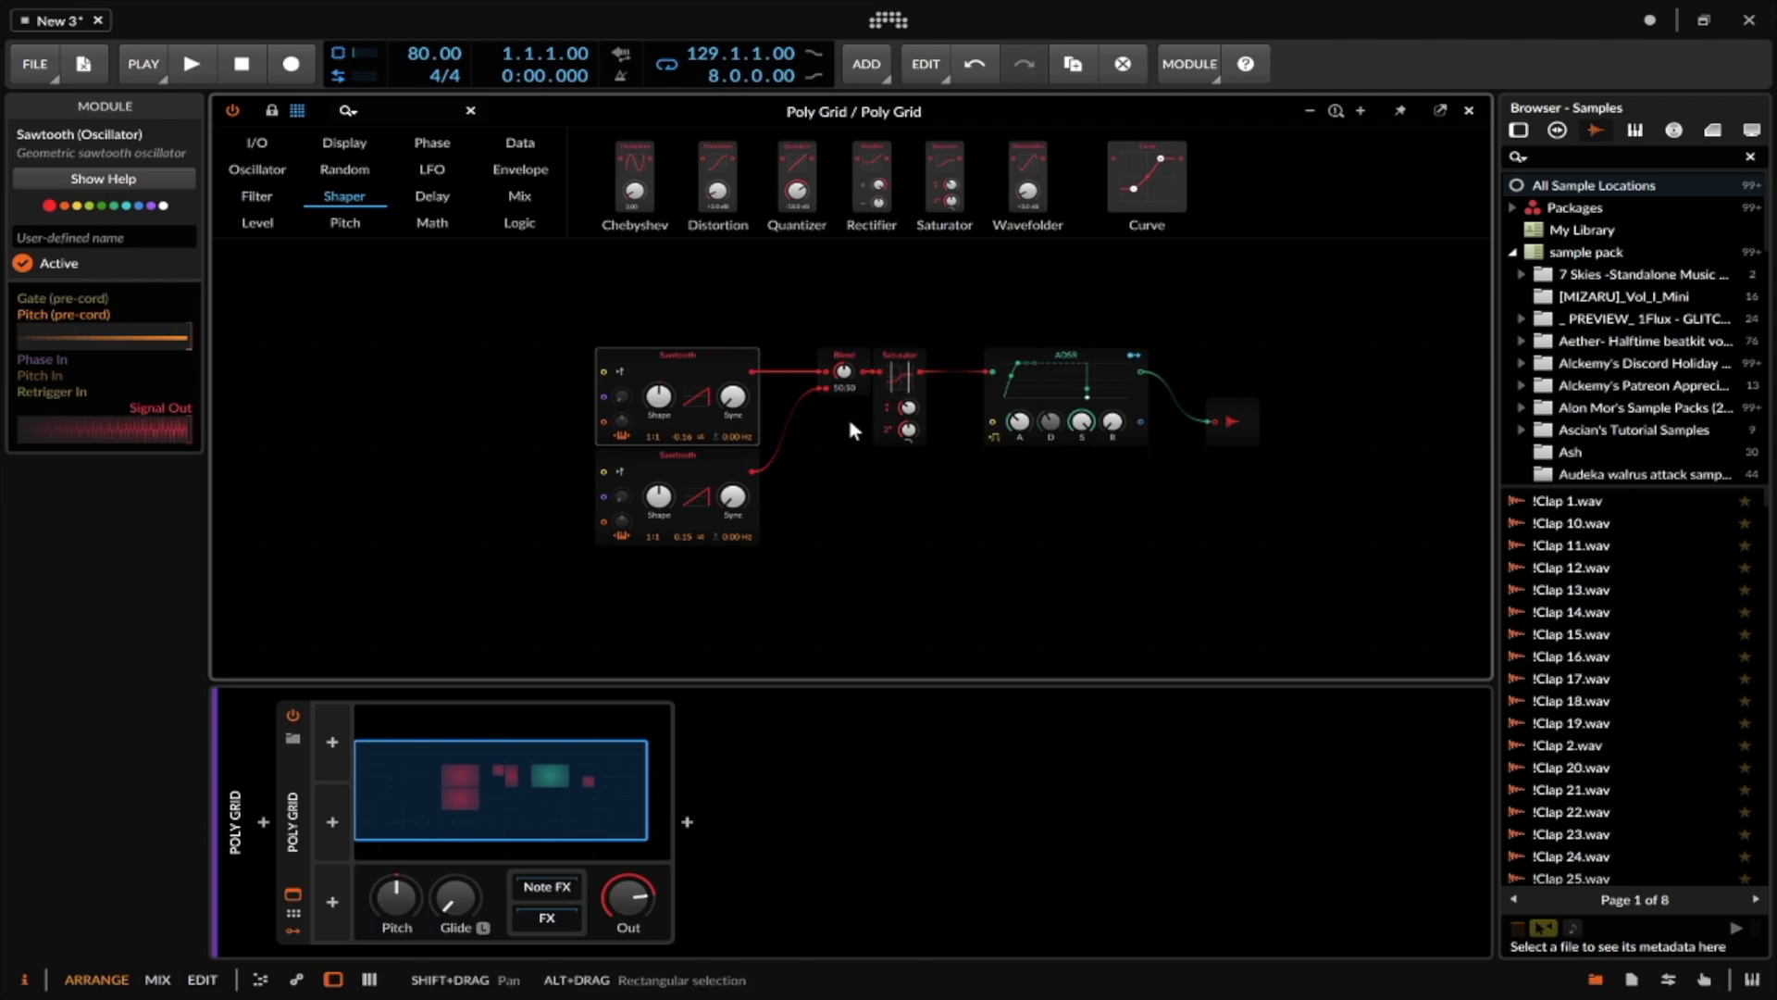
- Close the grid editor, add a second instrument track, and load the Generative-15-11-2019 grid patch on it
click(1469, 110)
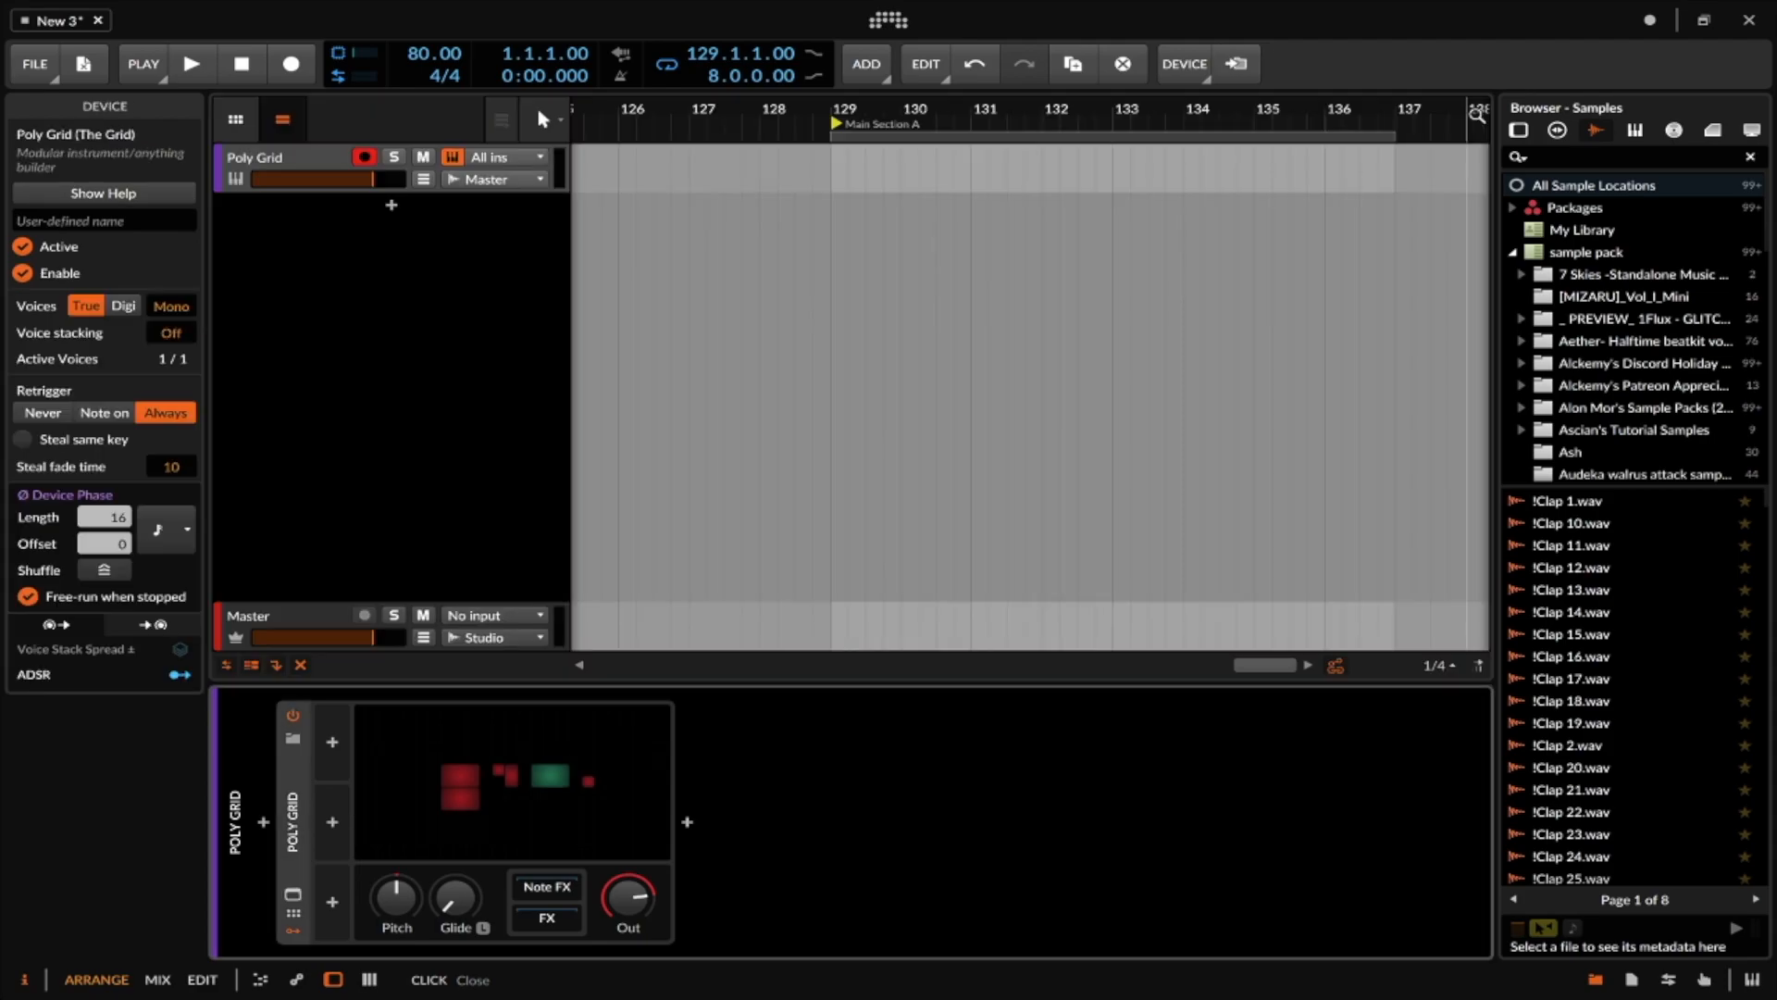
click(268, 165)
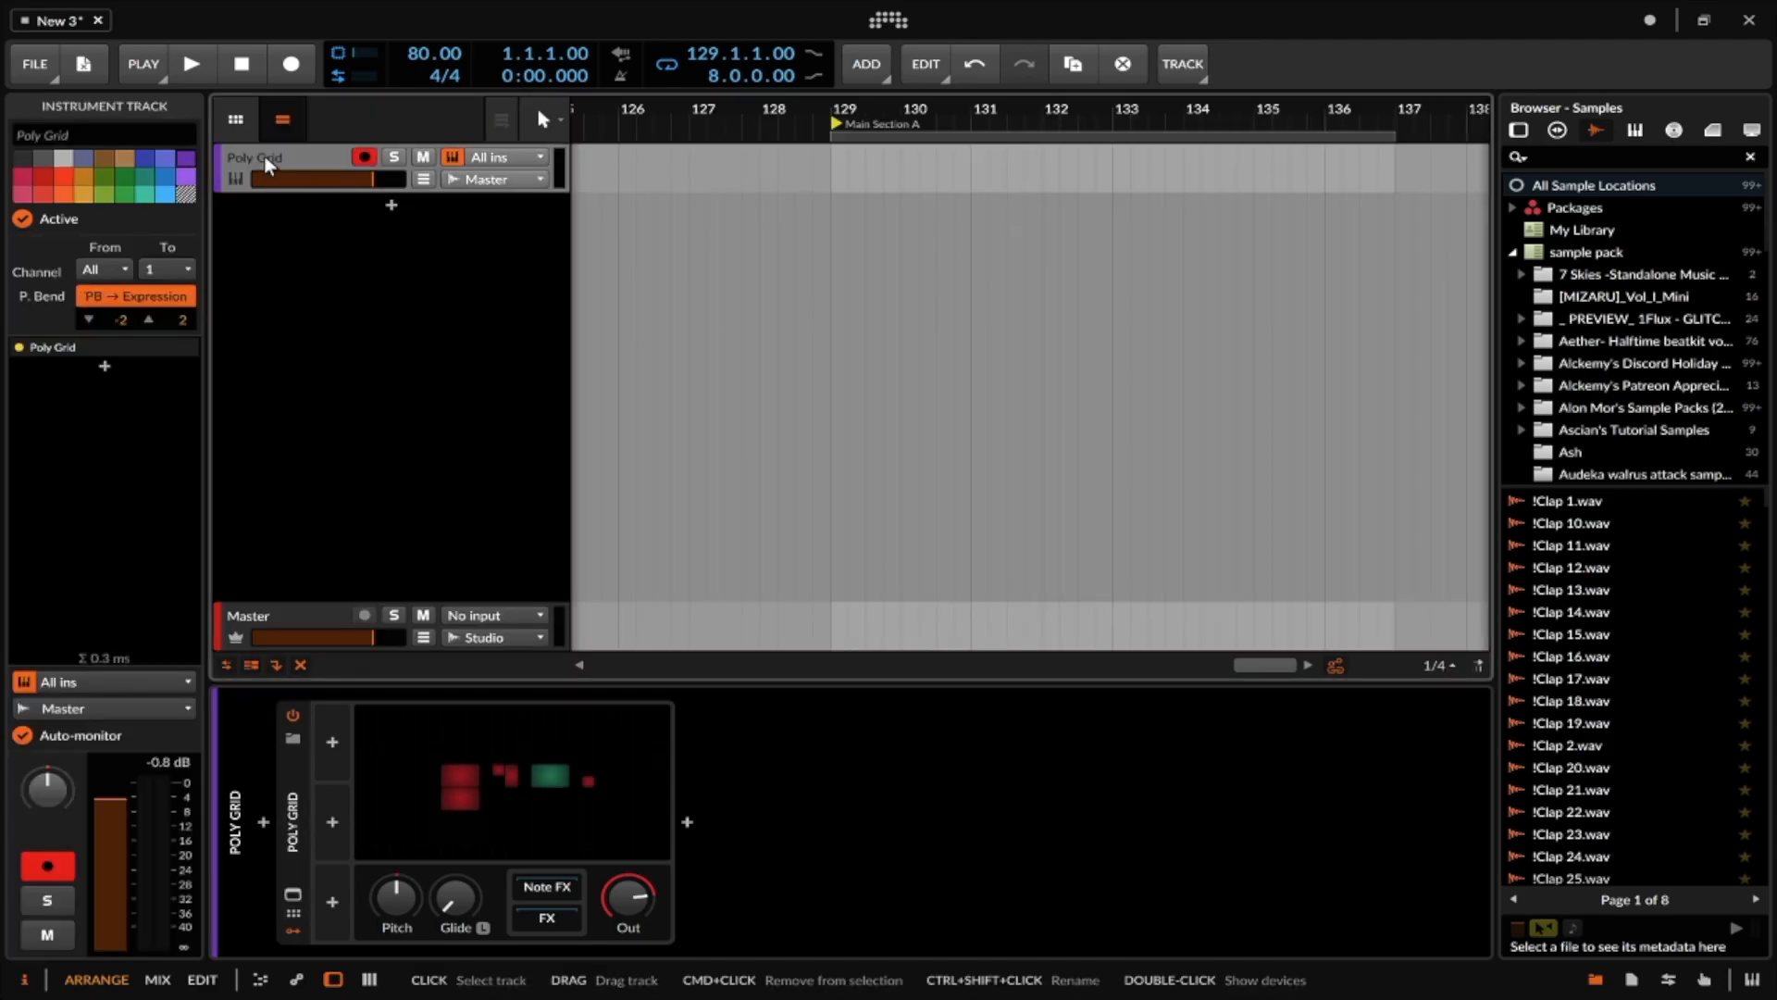
key(ctrl+t)
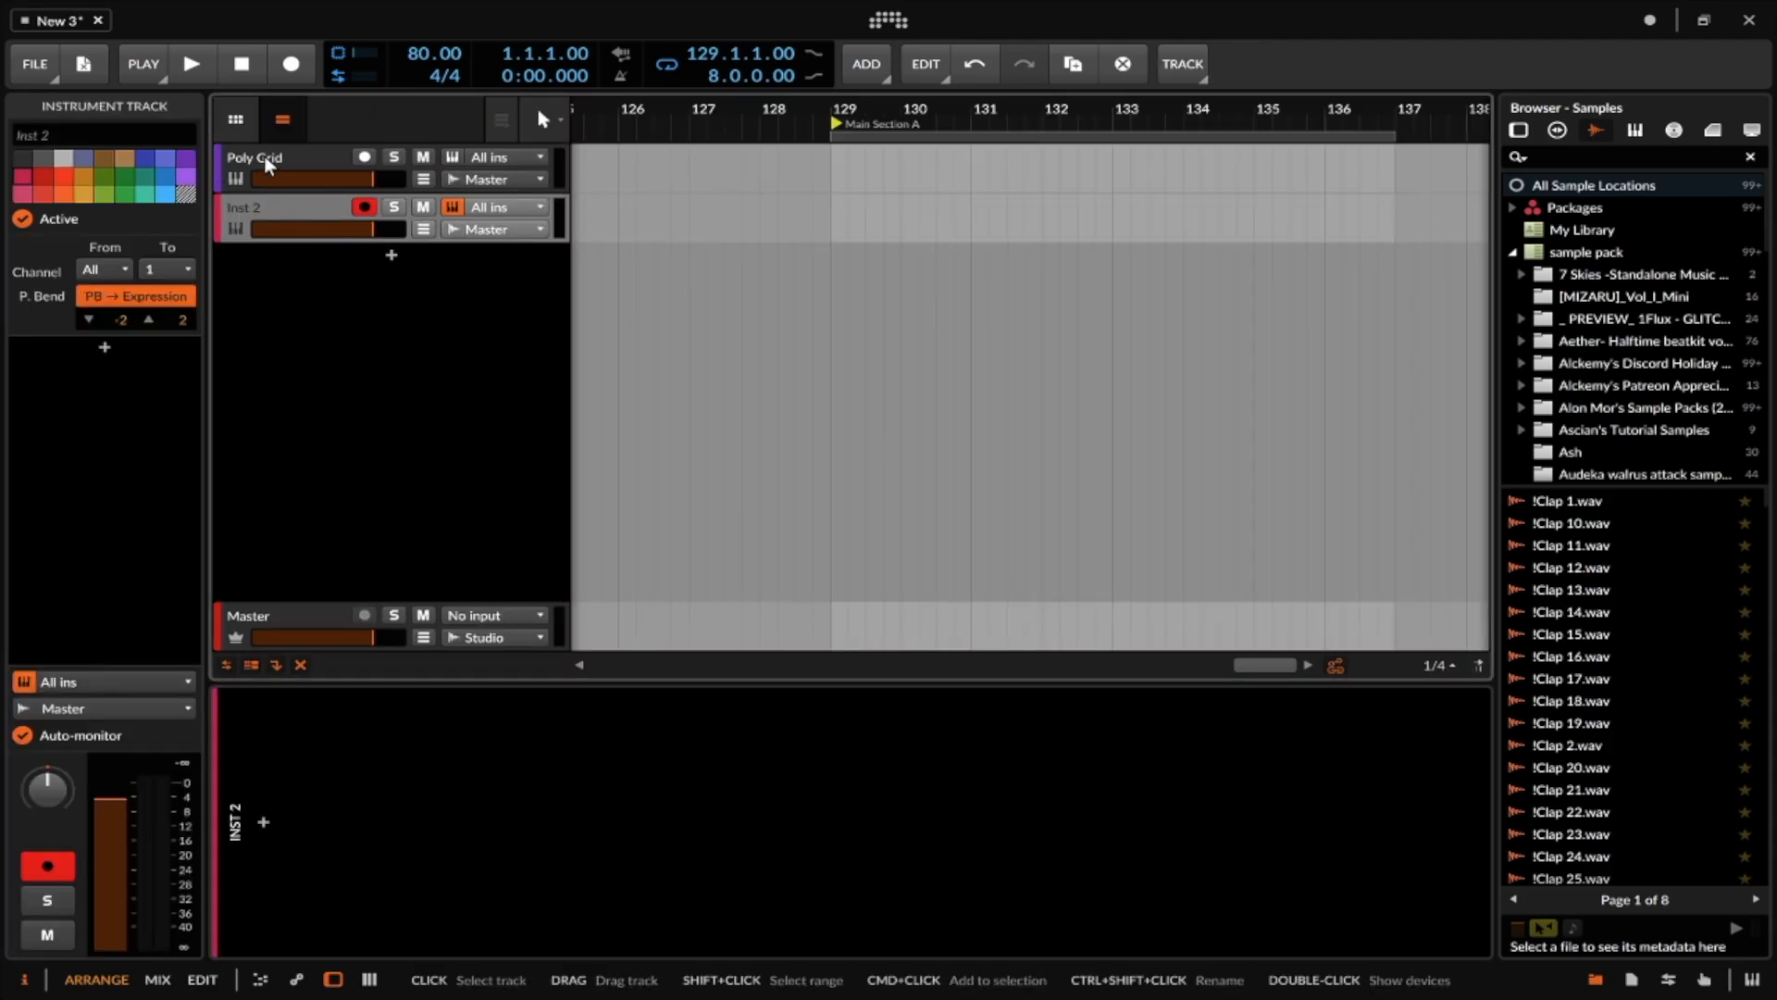
click(264, 822)
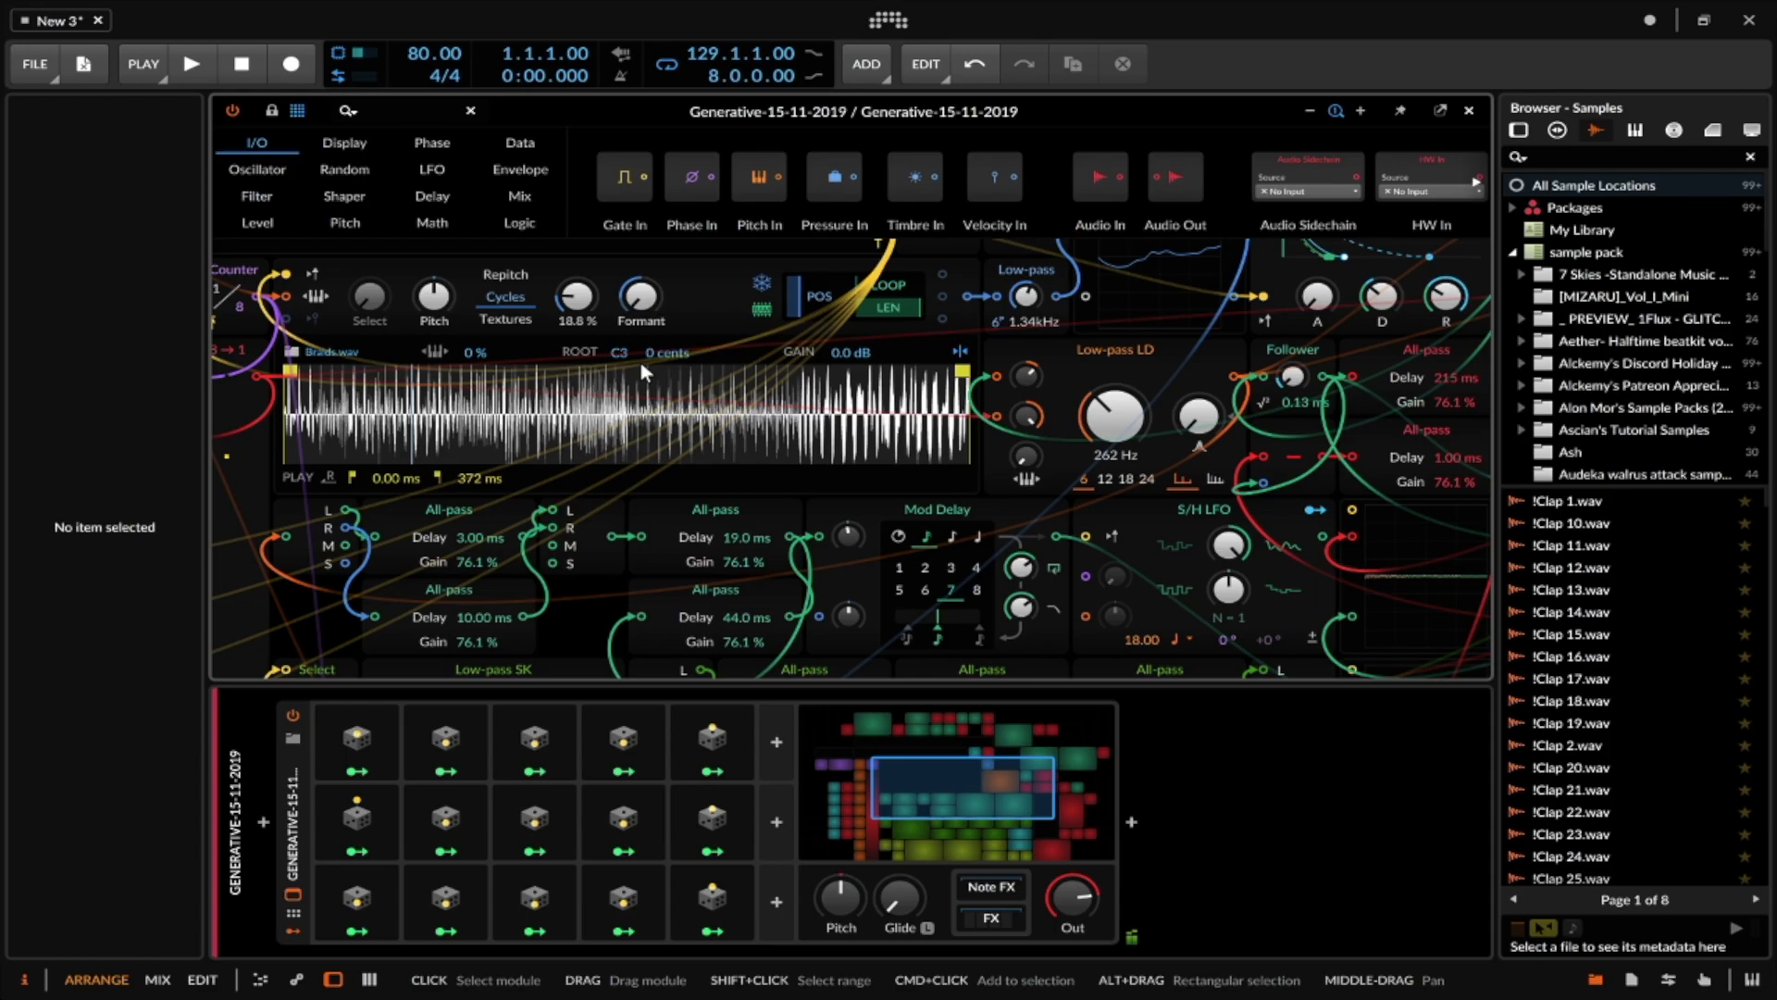
- Examine the overall module layout and cabling of the Generative-15-11-2019 patch
key(super+minus)
drag(638, 325, 653, 376)
scroll(655, 374, down, 1)
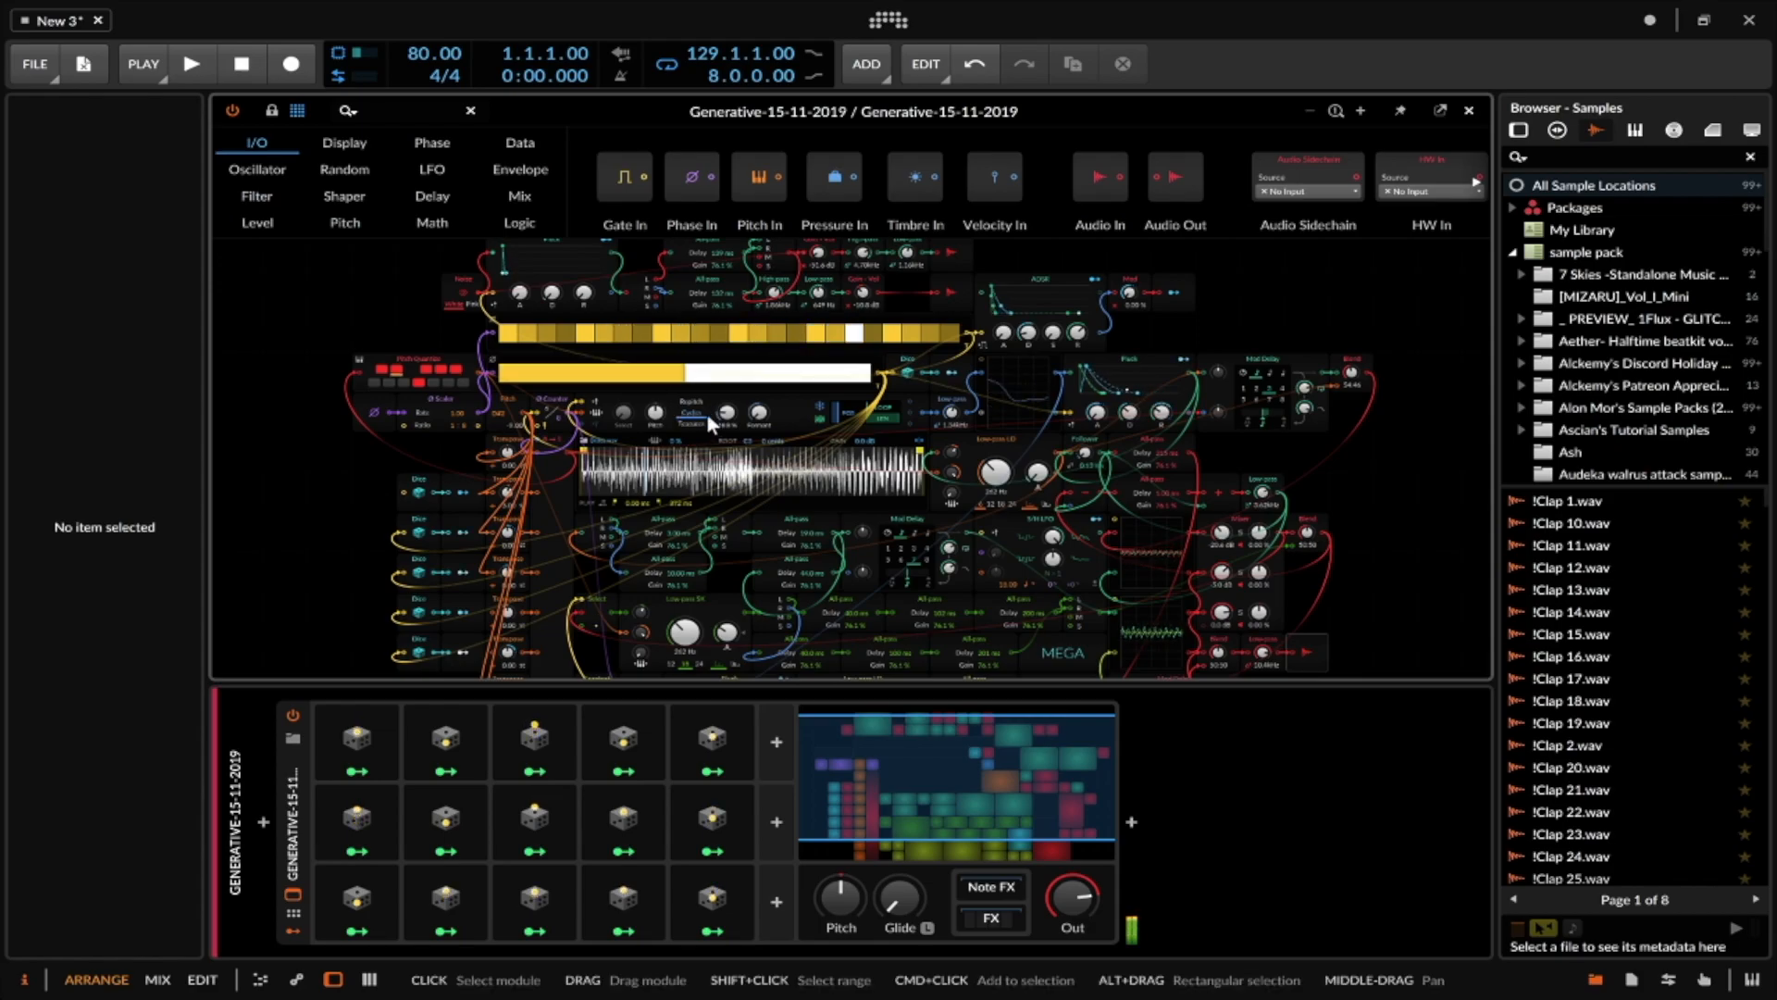
scroll(707, 414, up, 3)
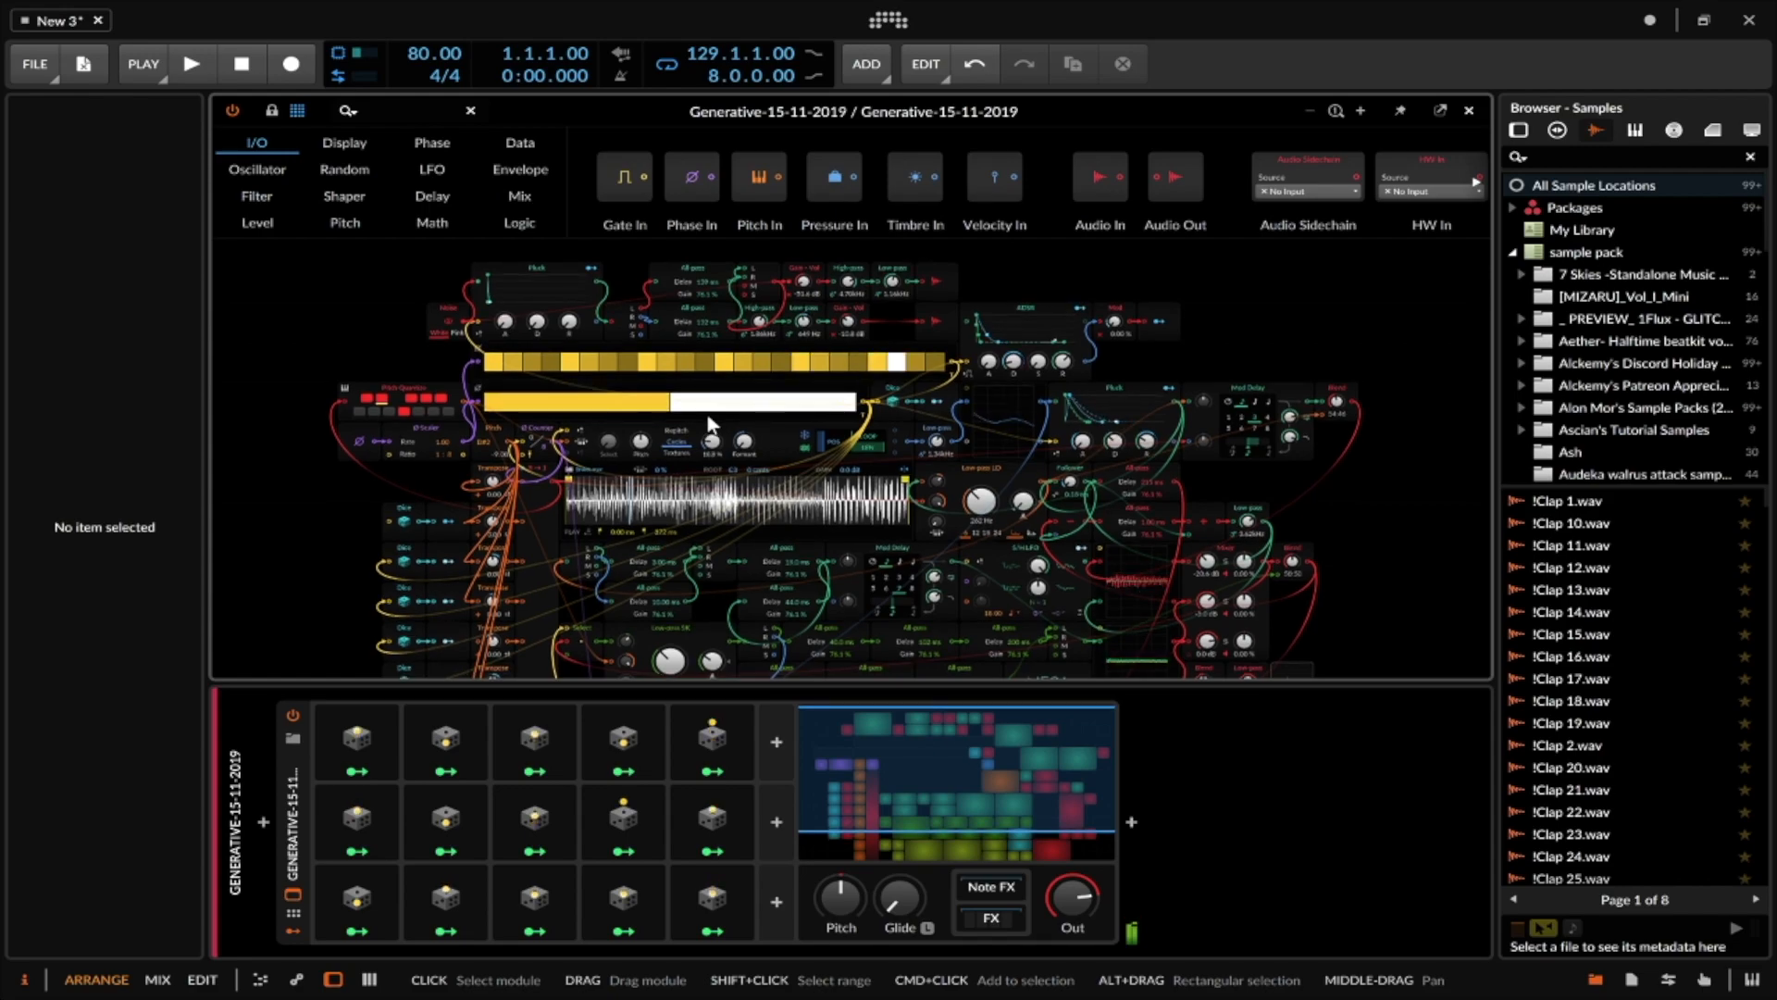
scroll(711, 424, down, 1)
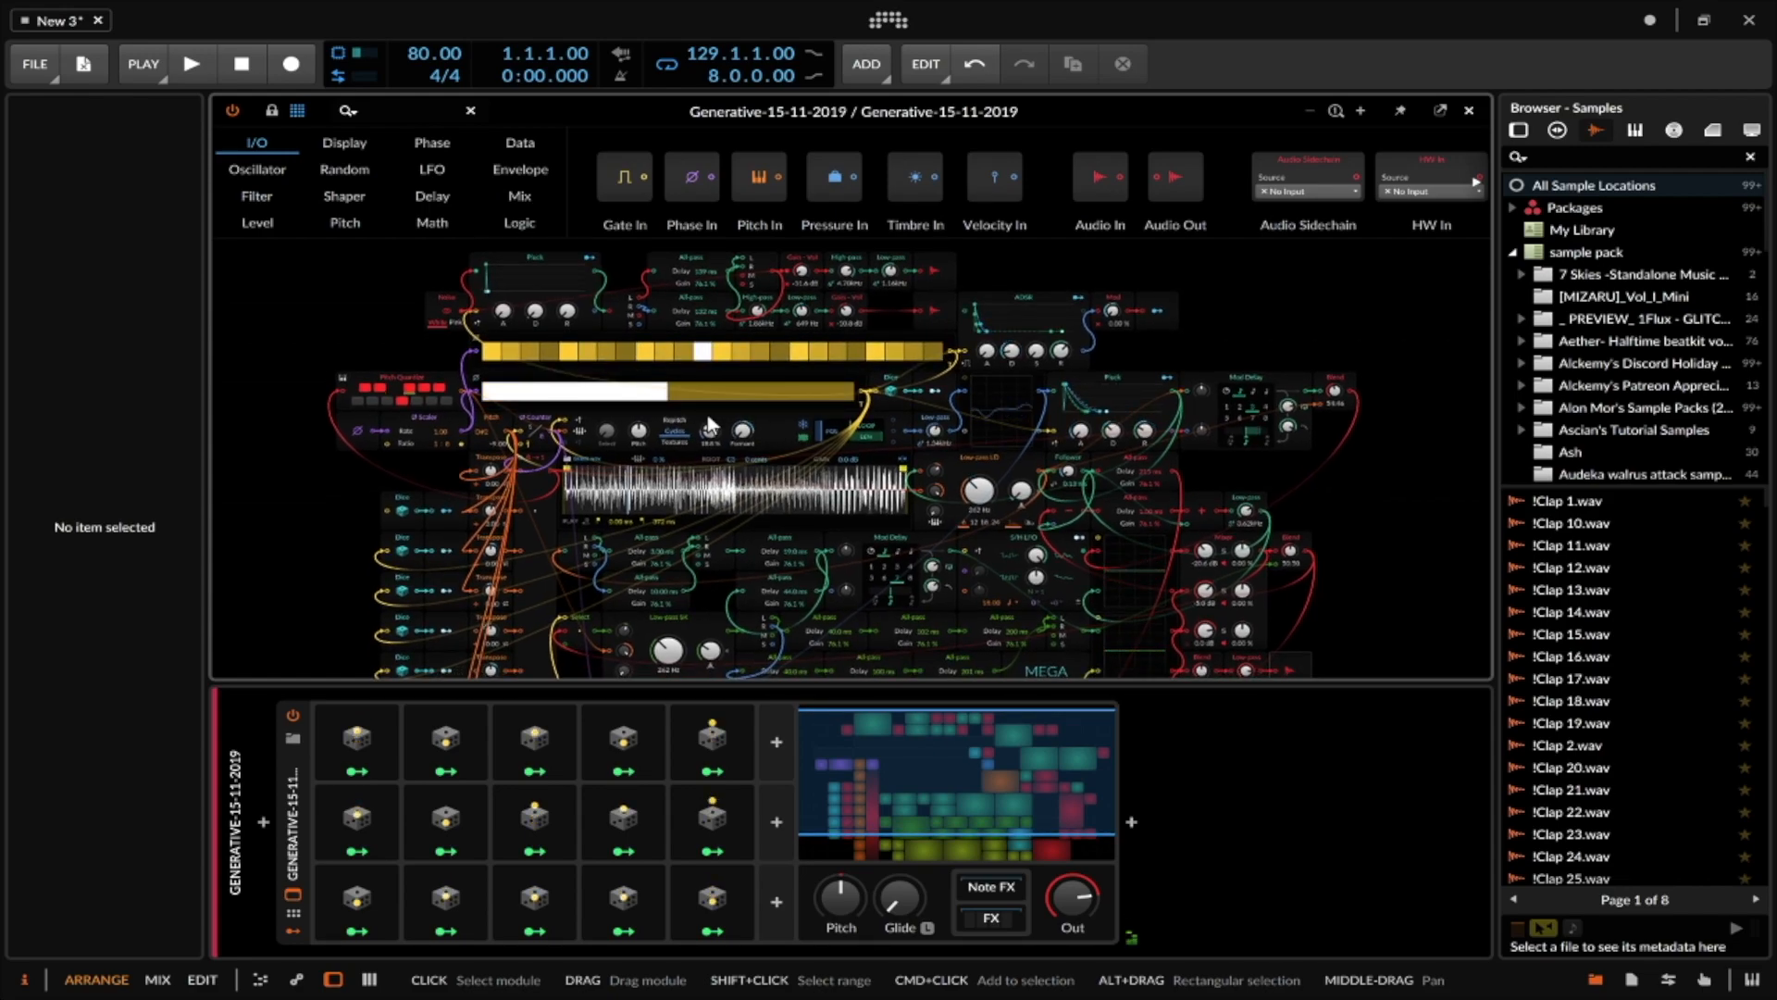
scroll(680, 461, down, 1)
drag(683, 462, 682, 504)
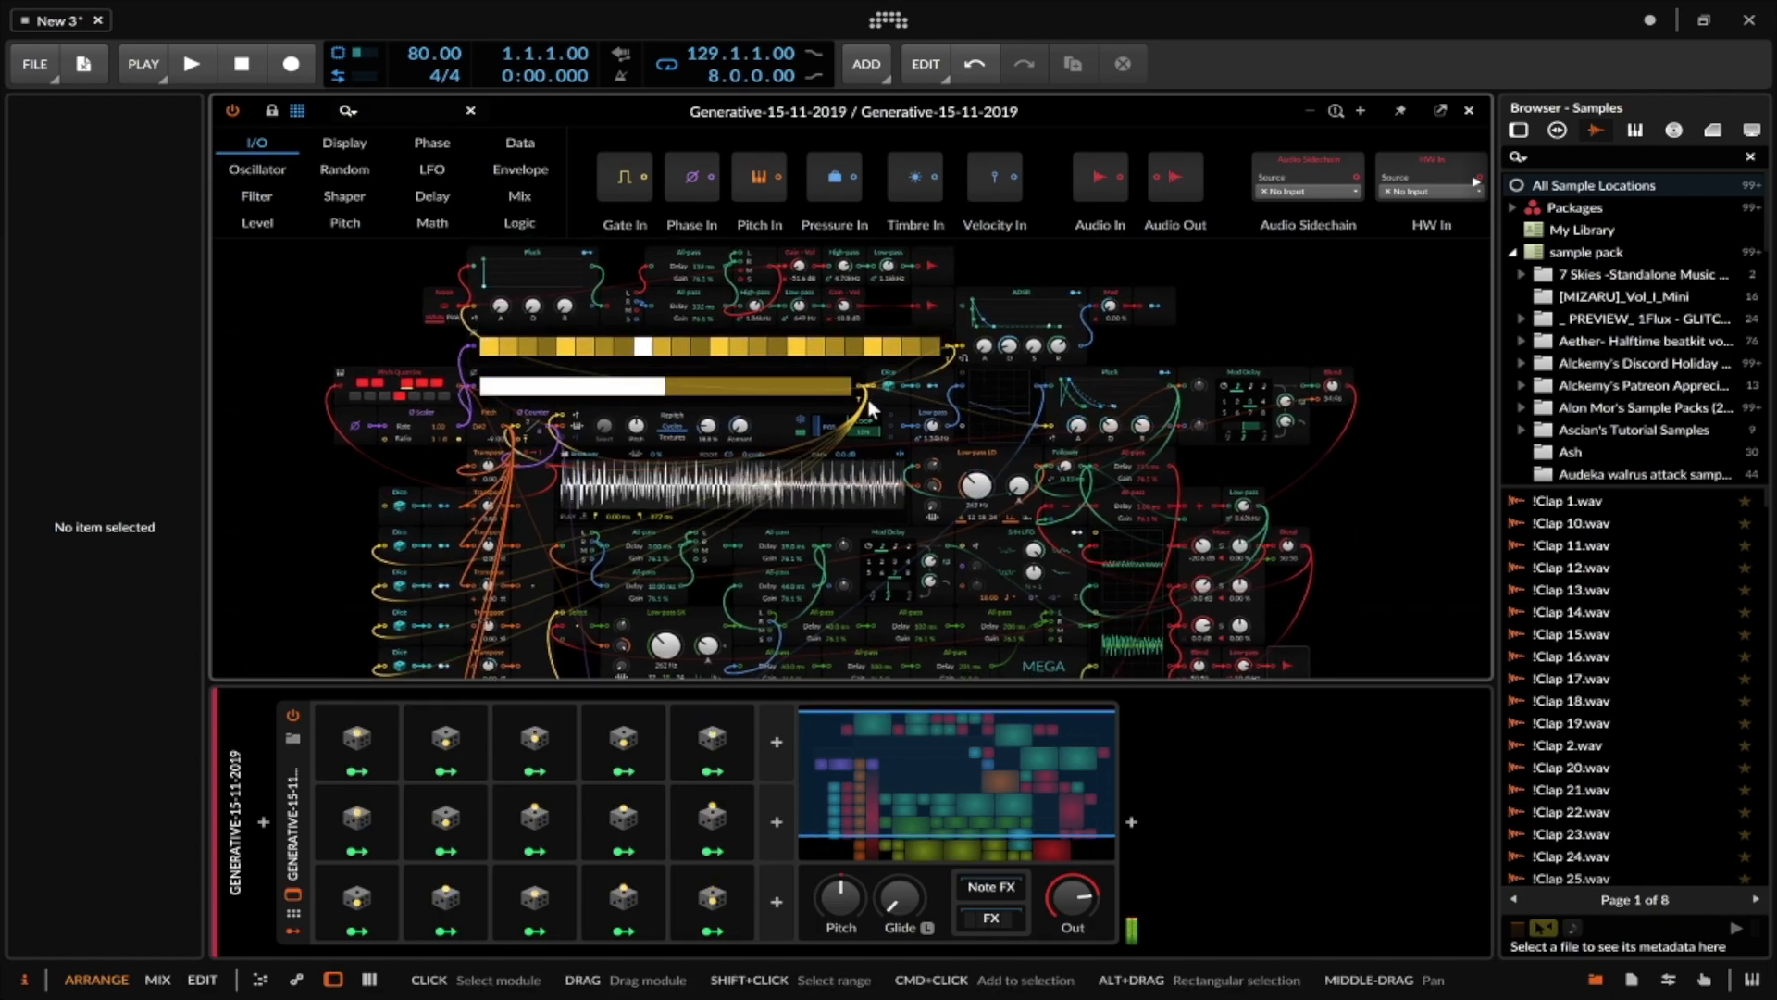
- Examine the Sampler module in the Generative-15-11-2019 patch, including its playback controls, incoming cables and context options
scroll(852, 455, up, 3)
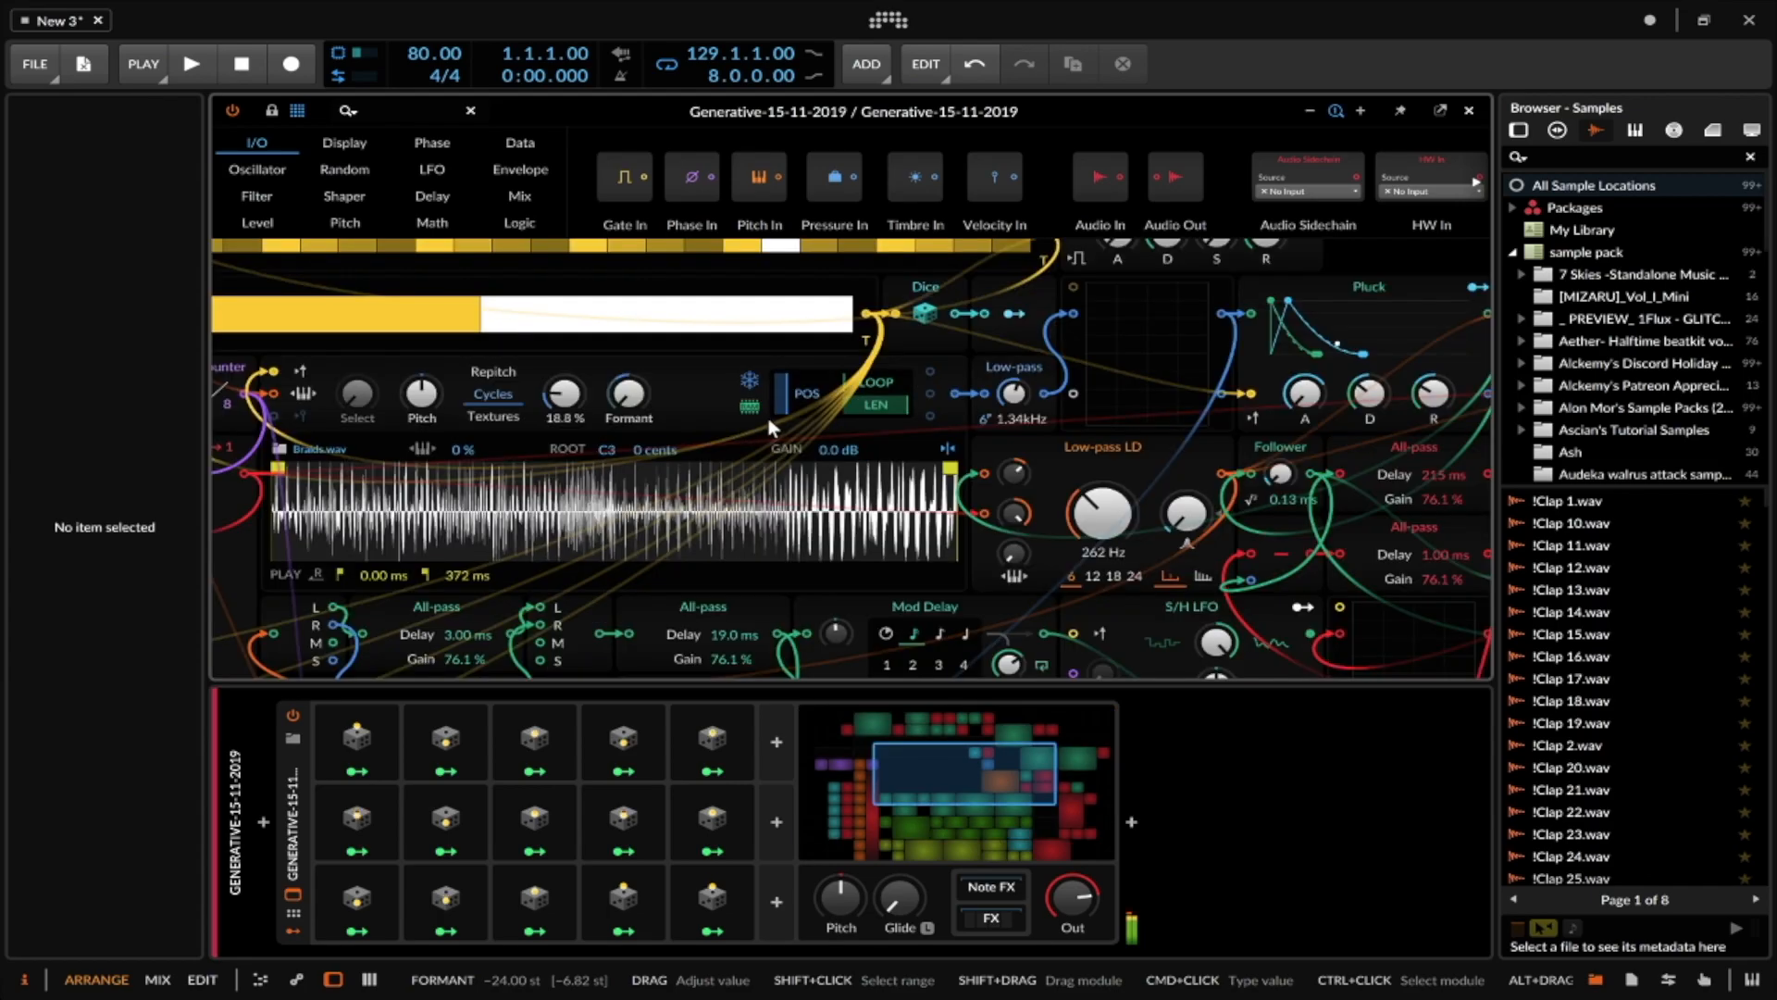
scroll(714, 385, up, 3)
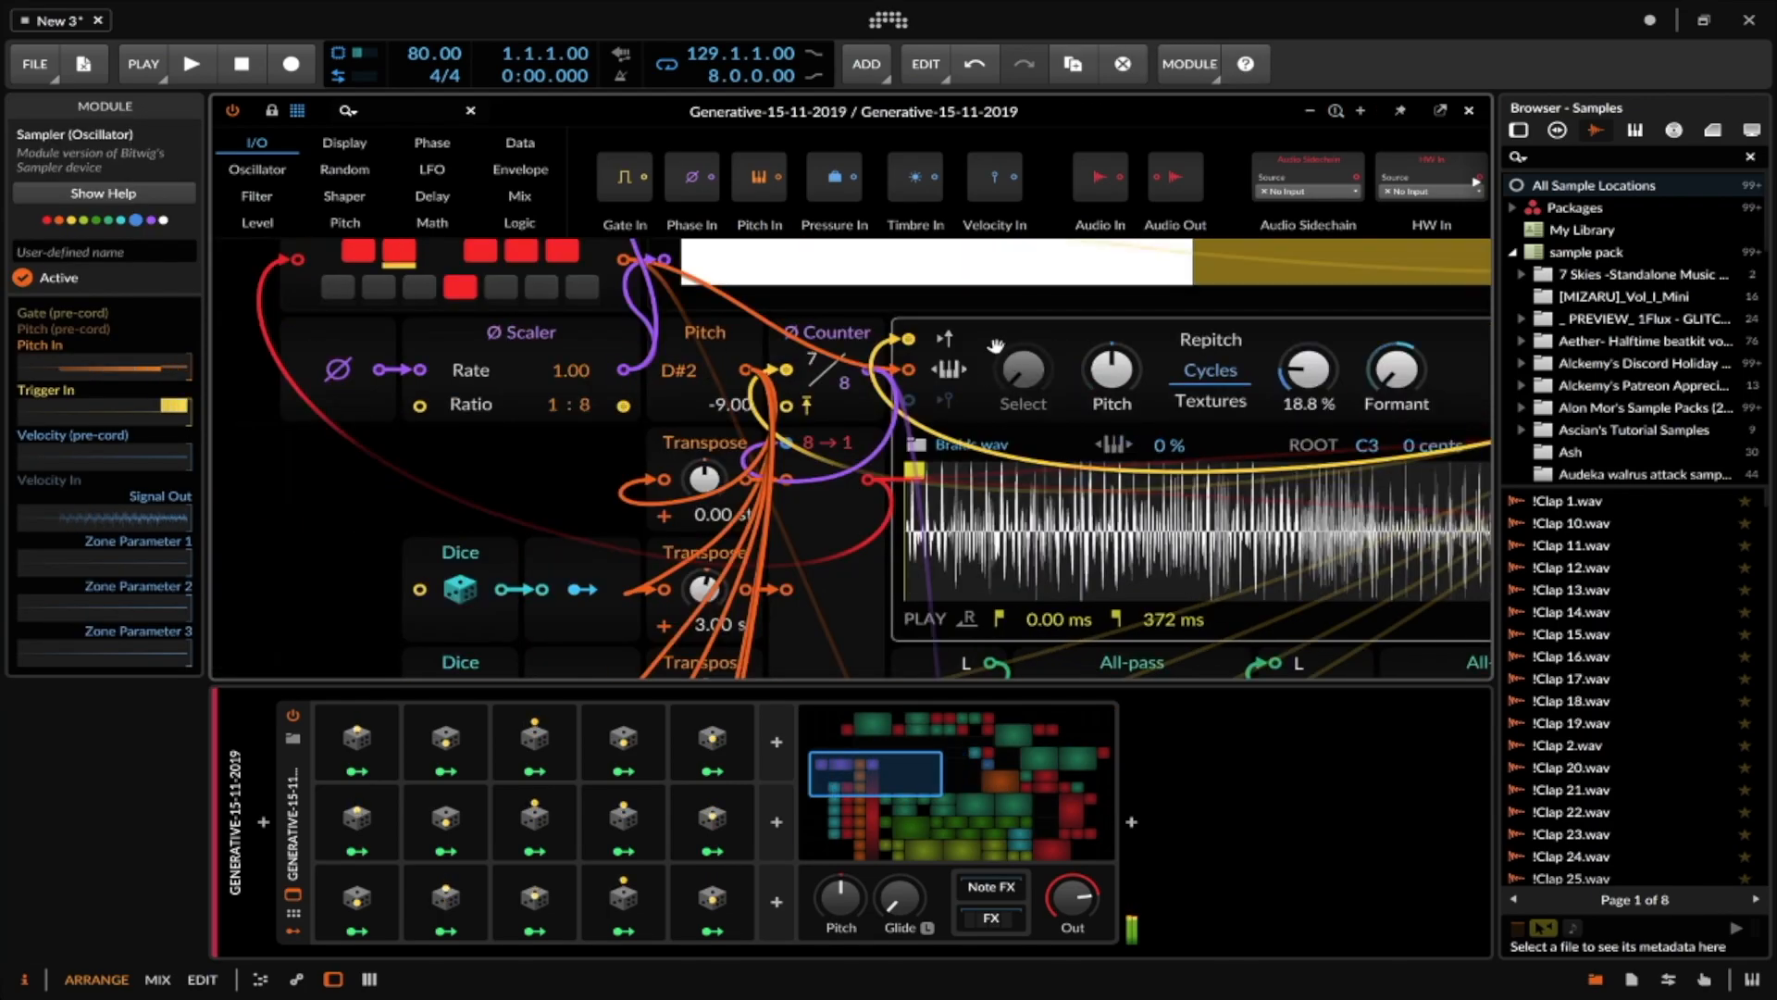
scroll(981, 371, right, 5)
scroll(995, 345, right, 5)
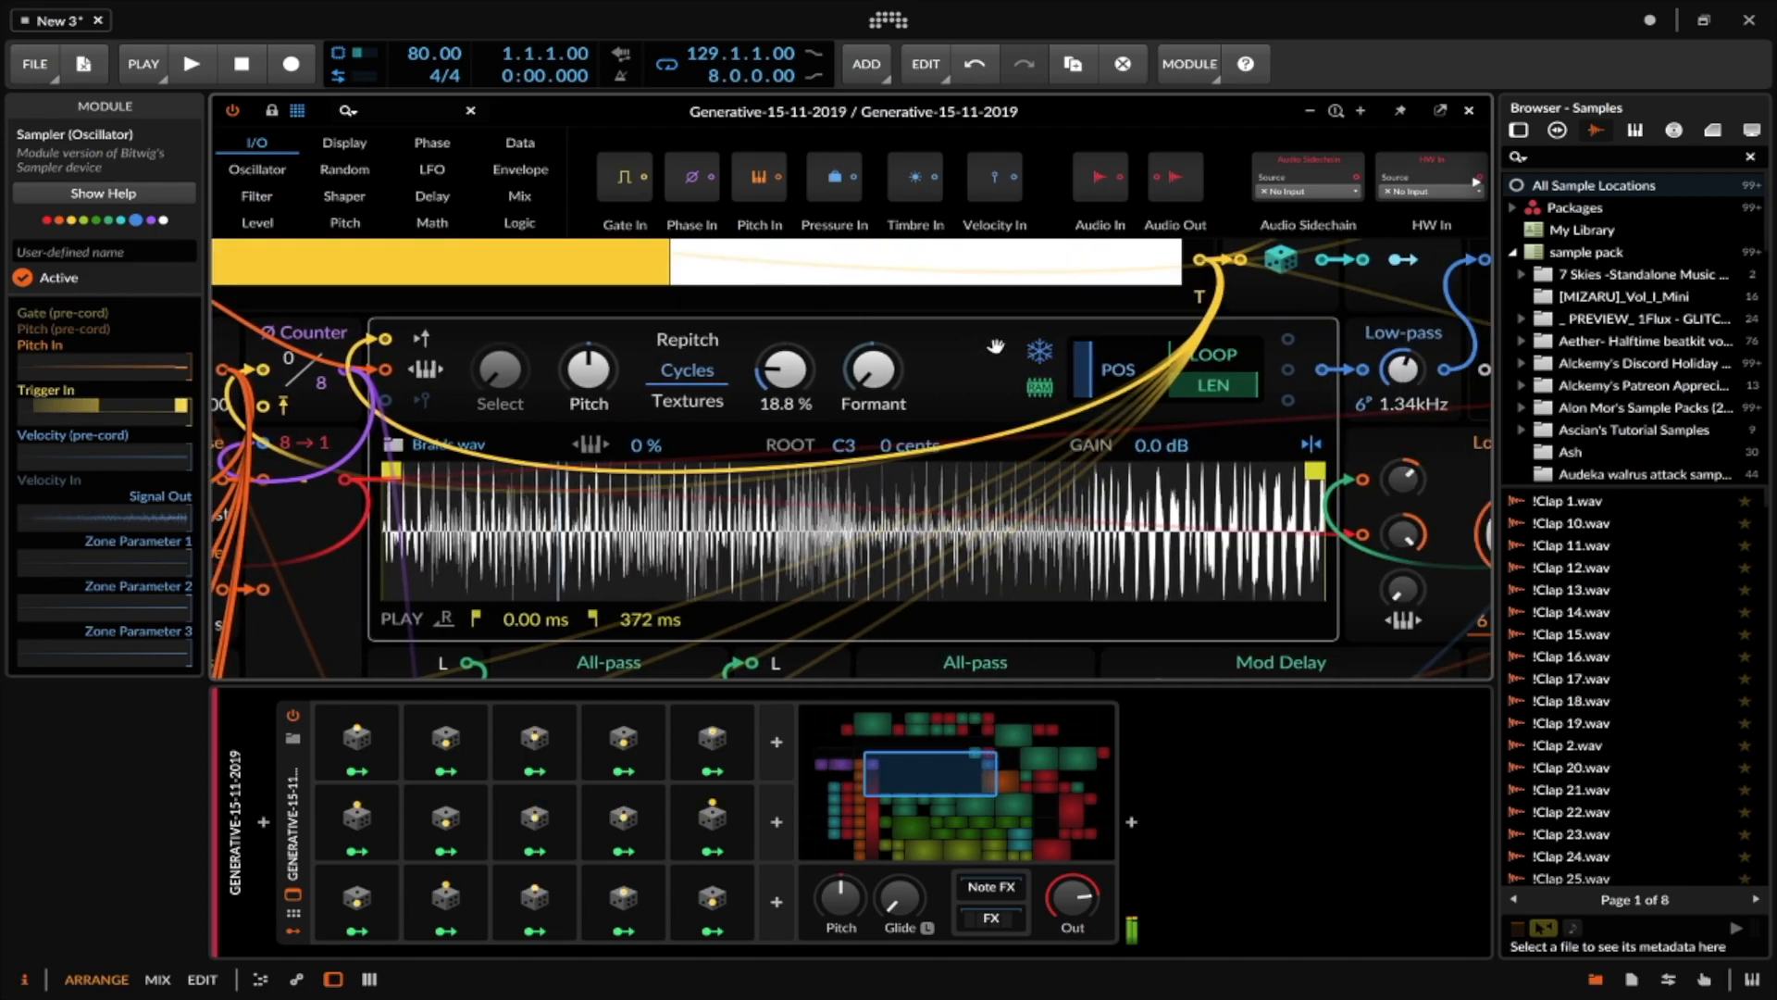
right_click(908, 505)
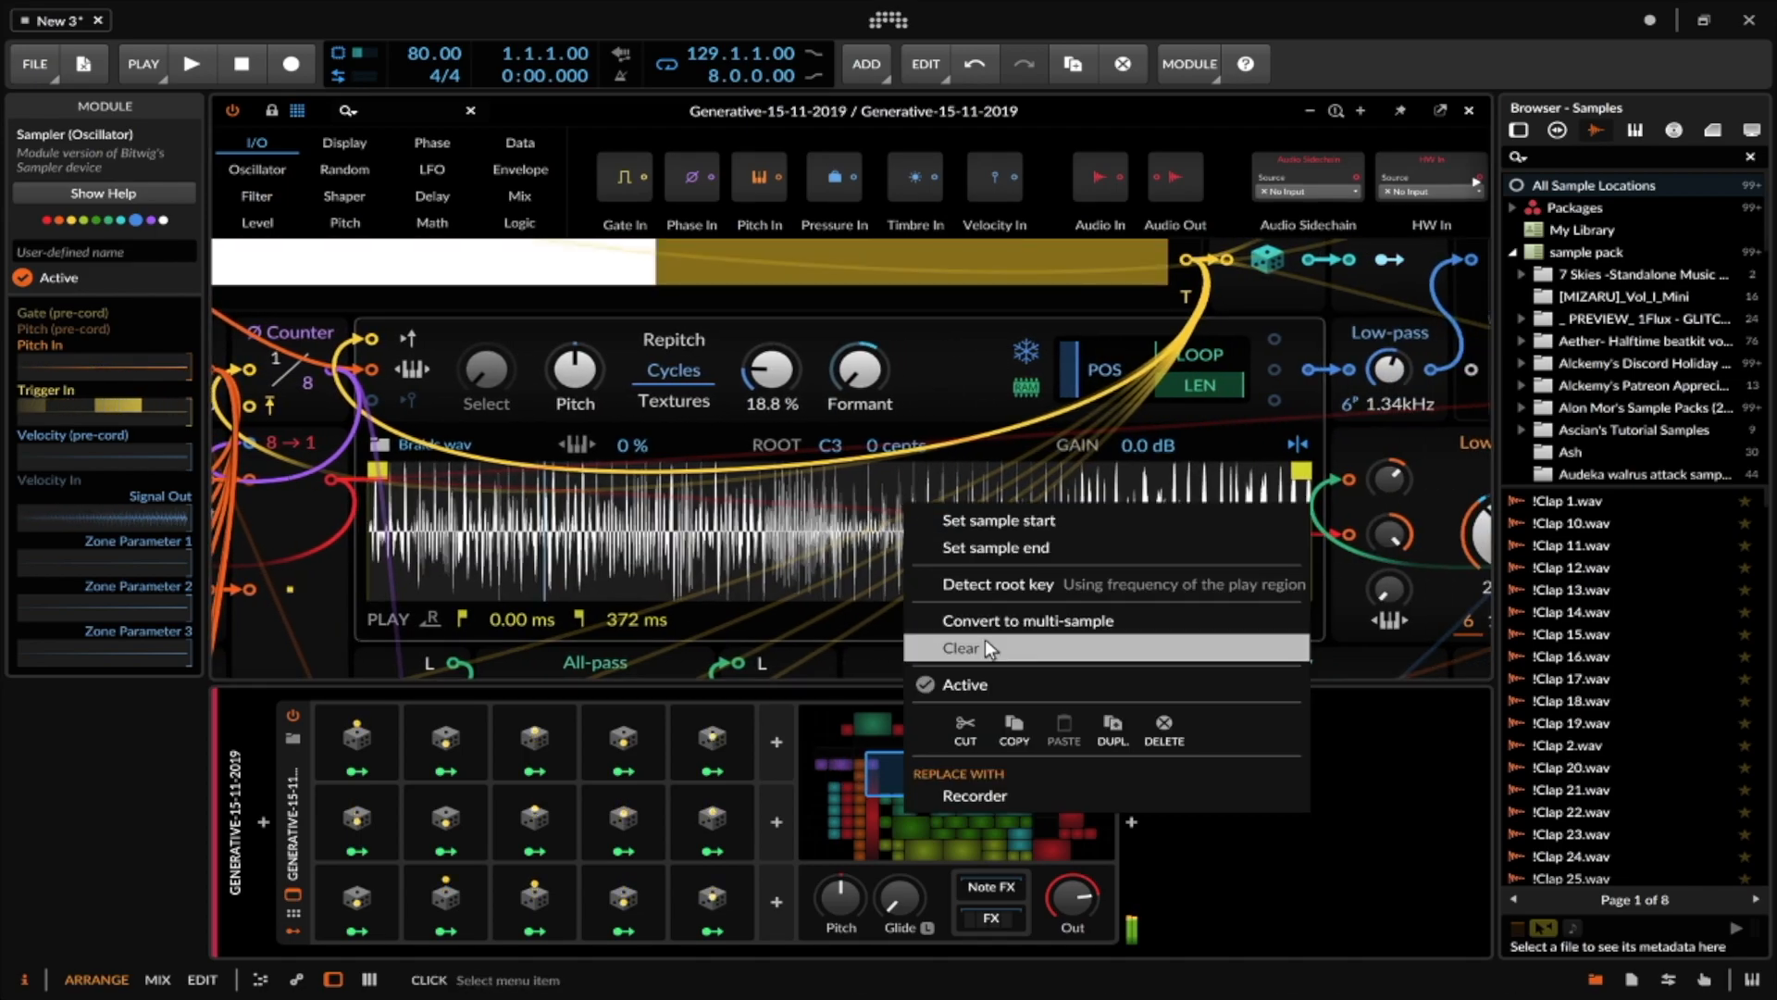
click(922, 377)
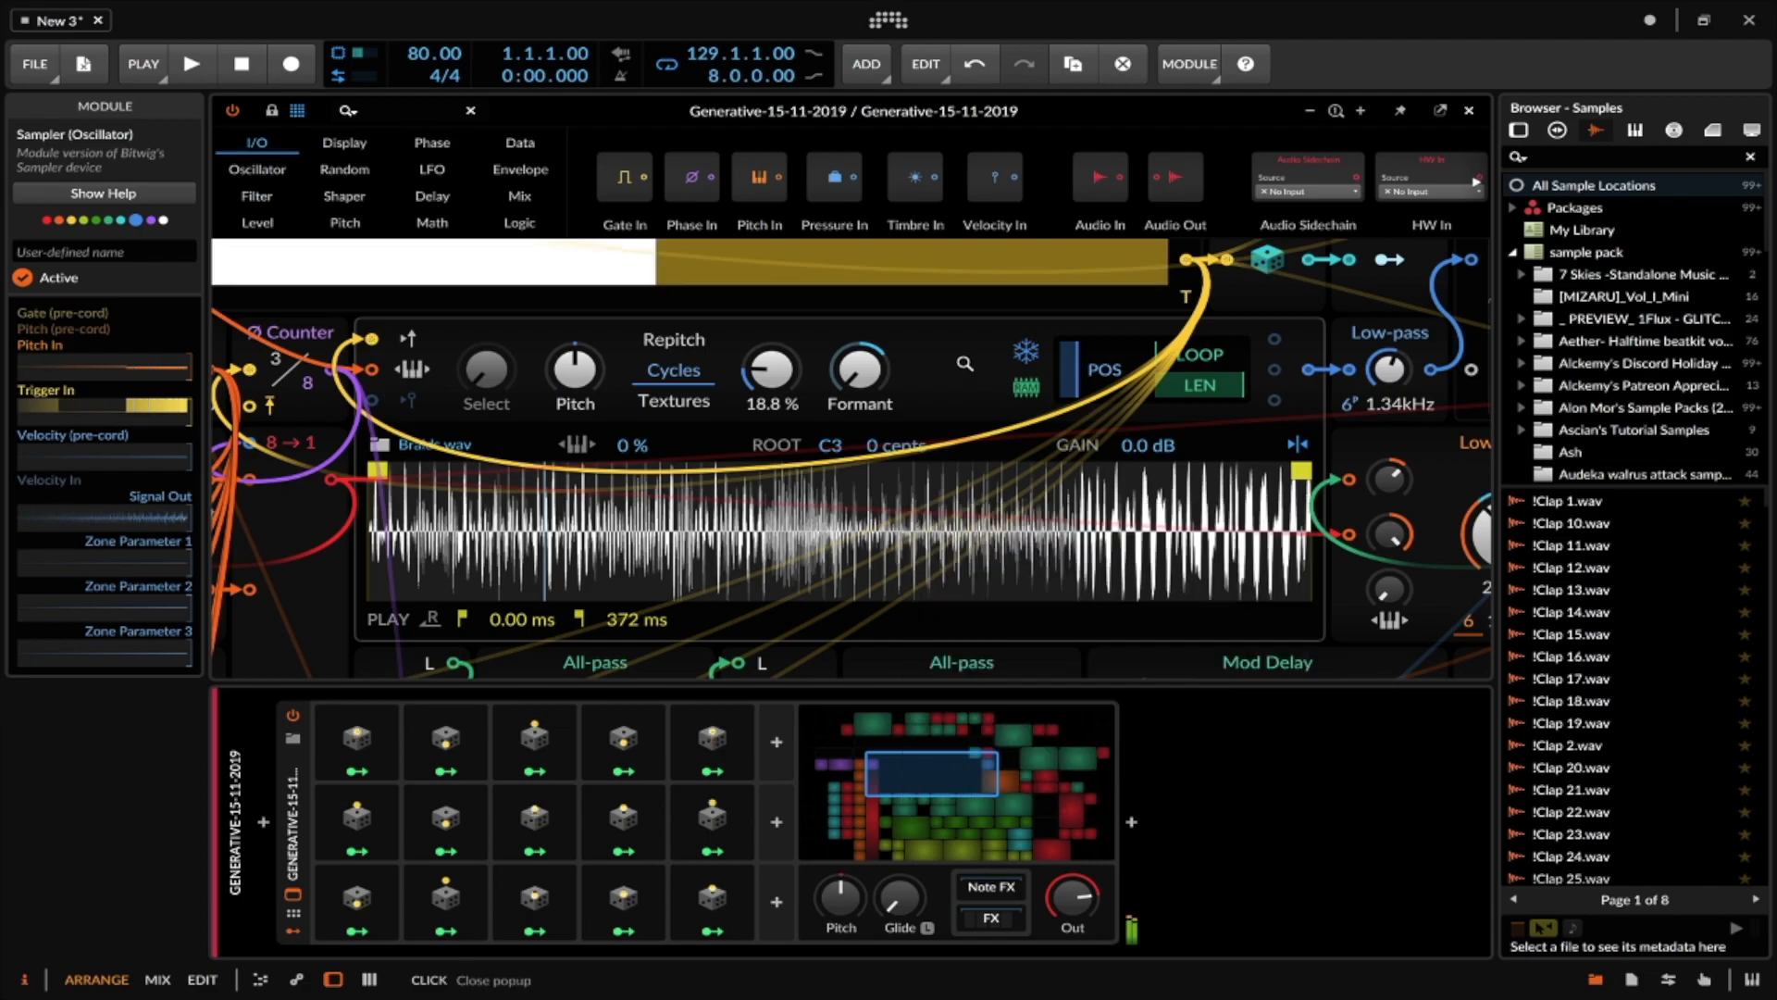
- Examine the full patch from the Sampler across the delay and filter modules, and inspect the Audio Out module's settings
key(z)
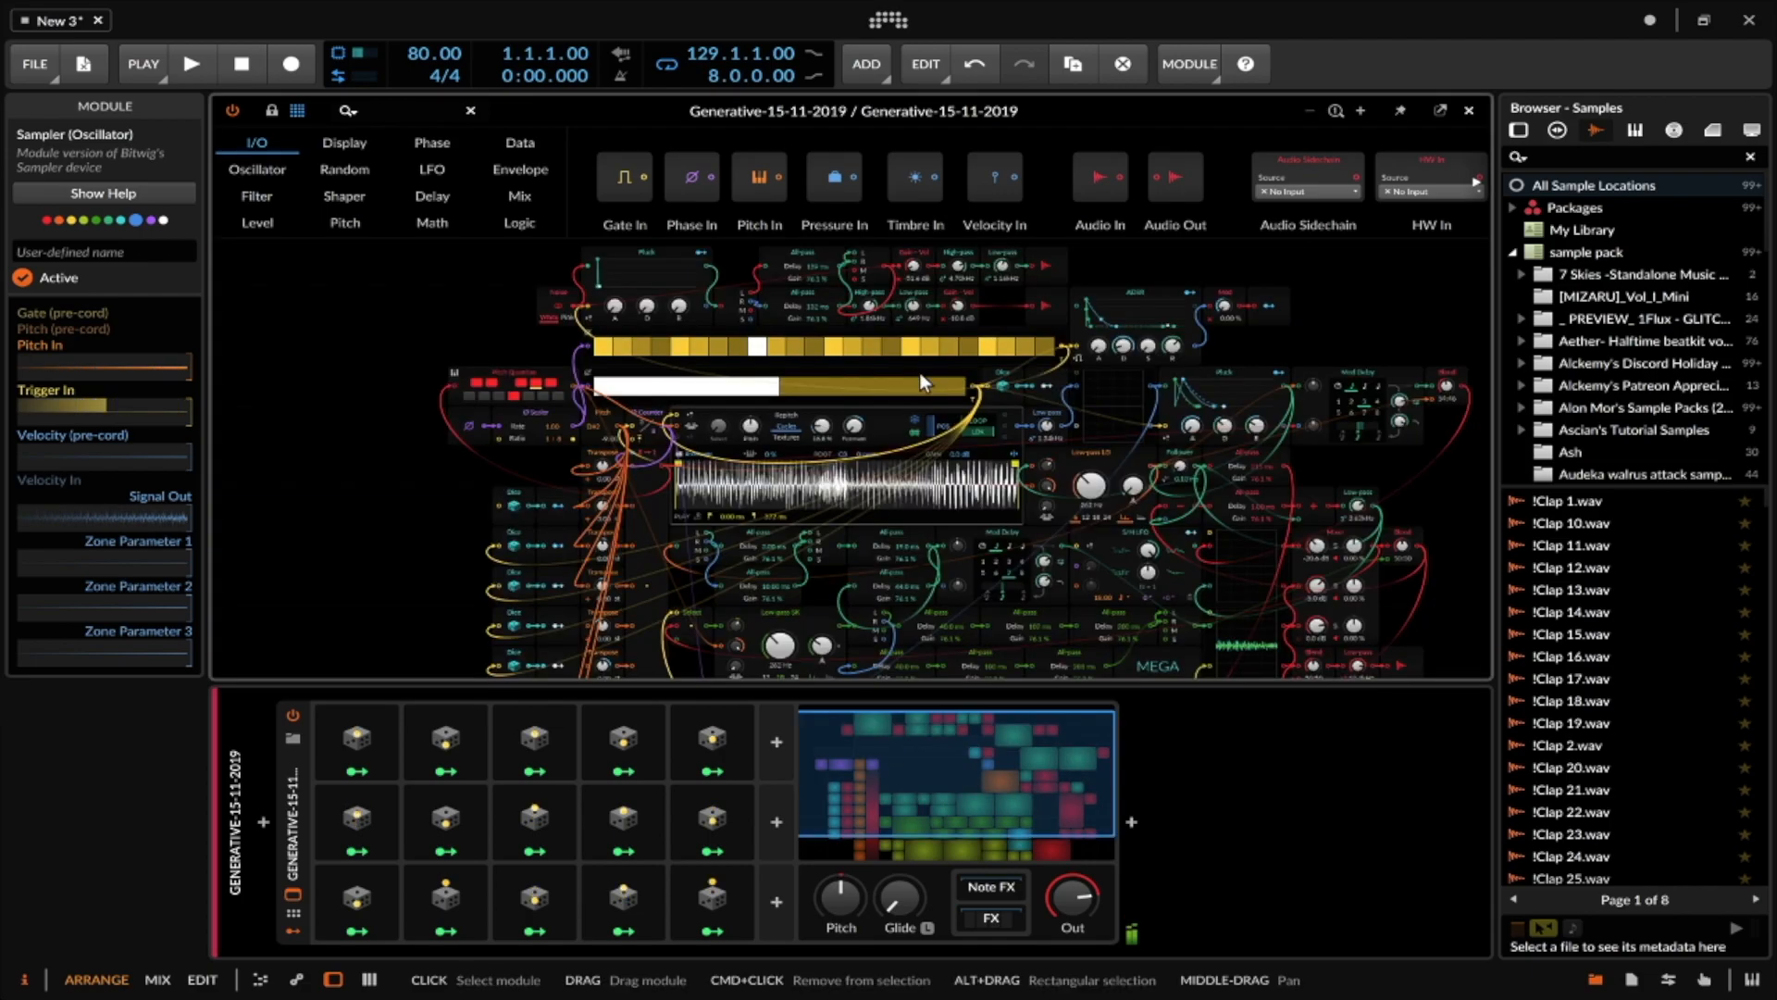
key(z)
key(z)
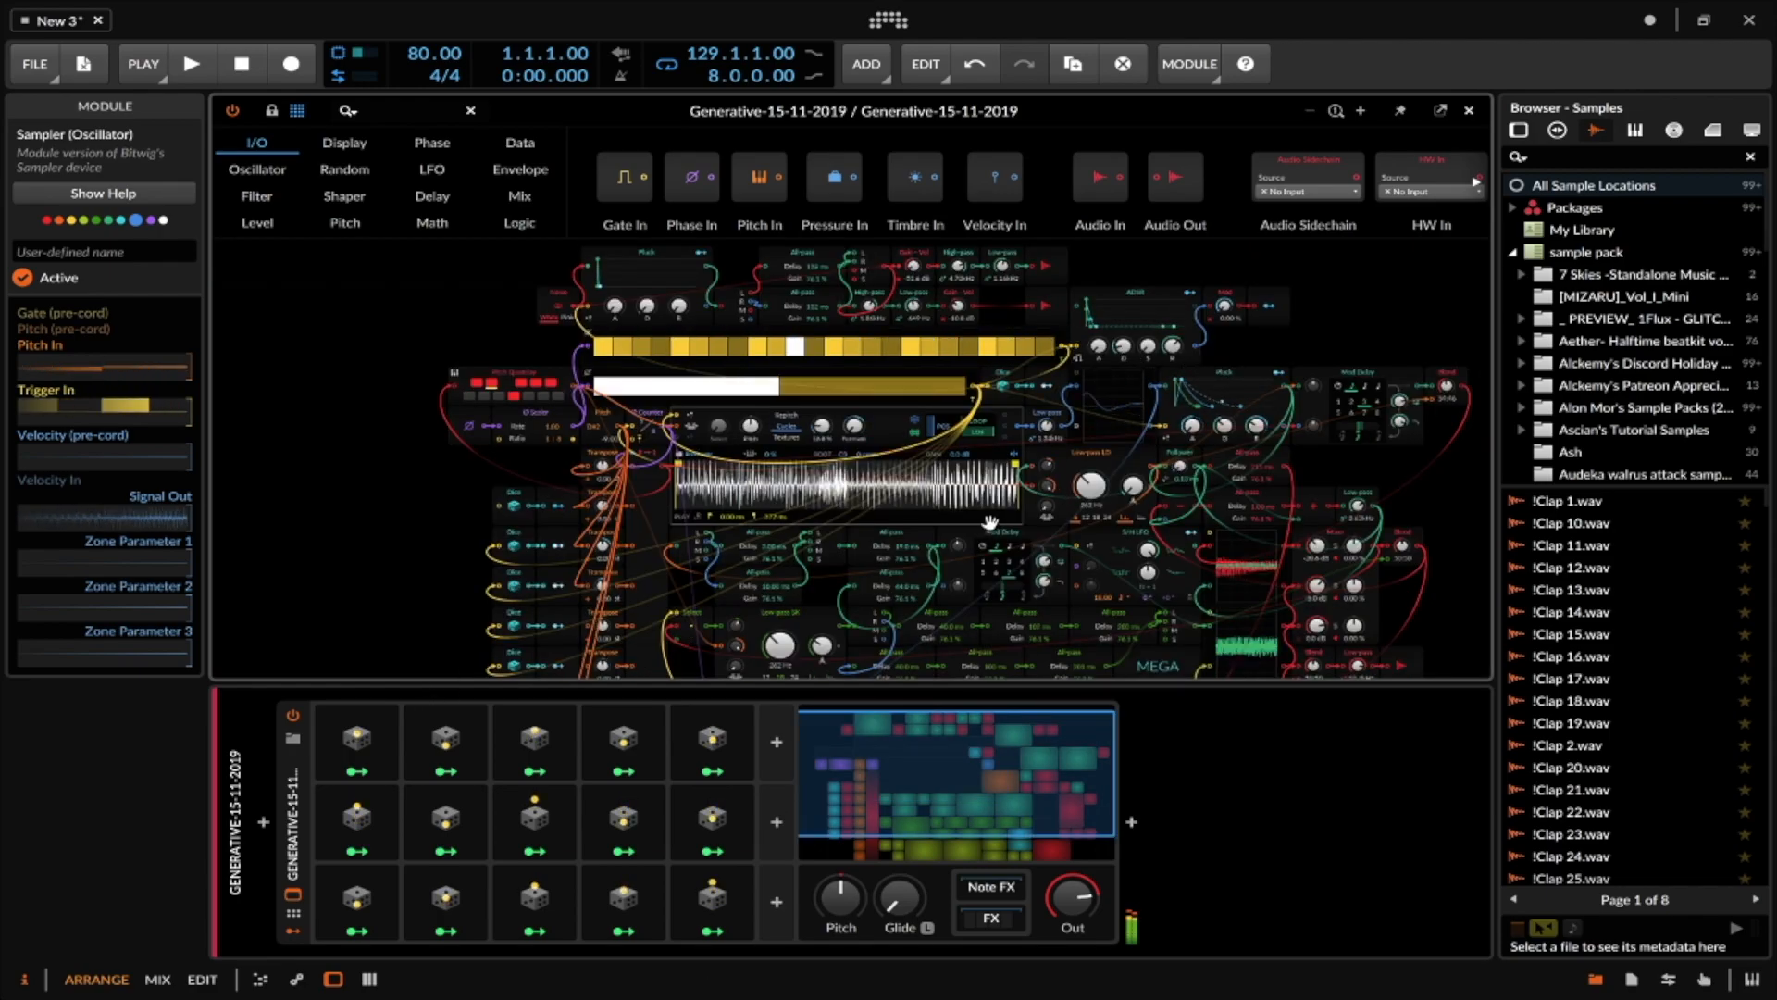
scroll(987, 519, down, 1)
scroll(1242, 494, down, 1)
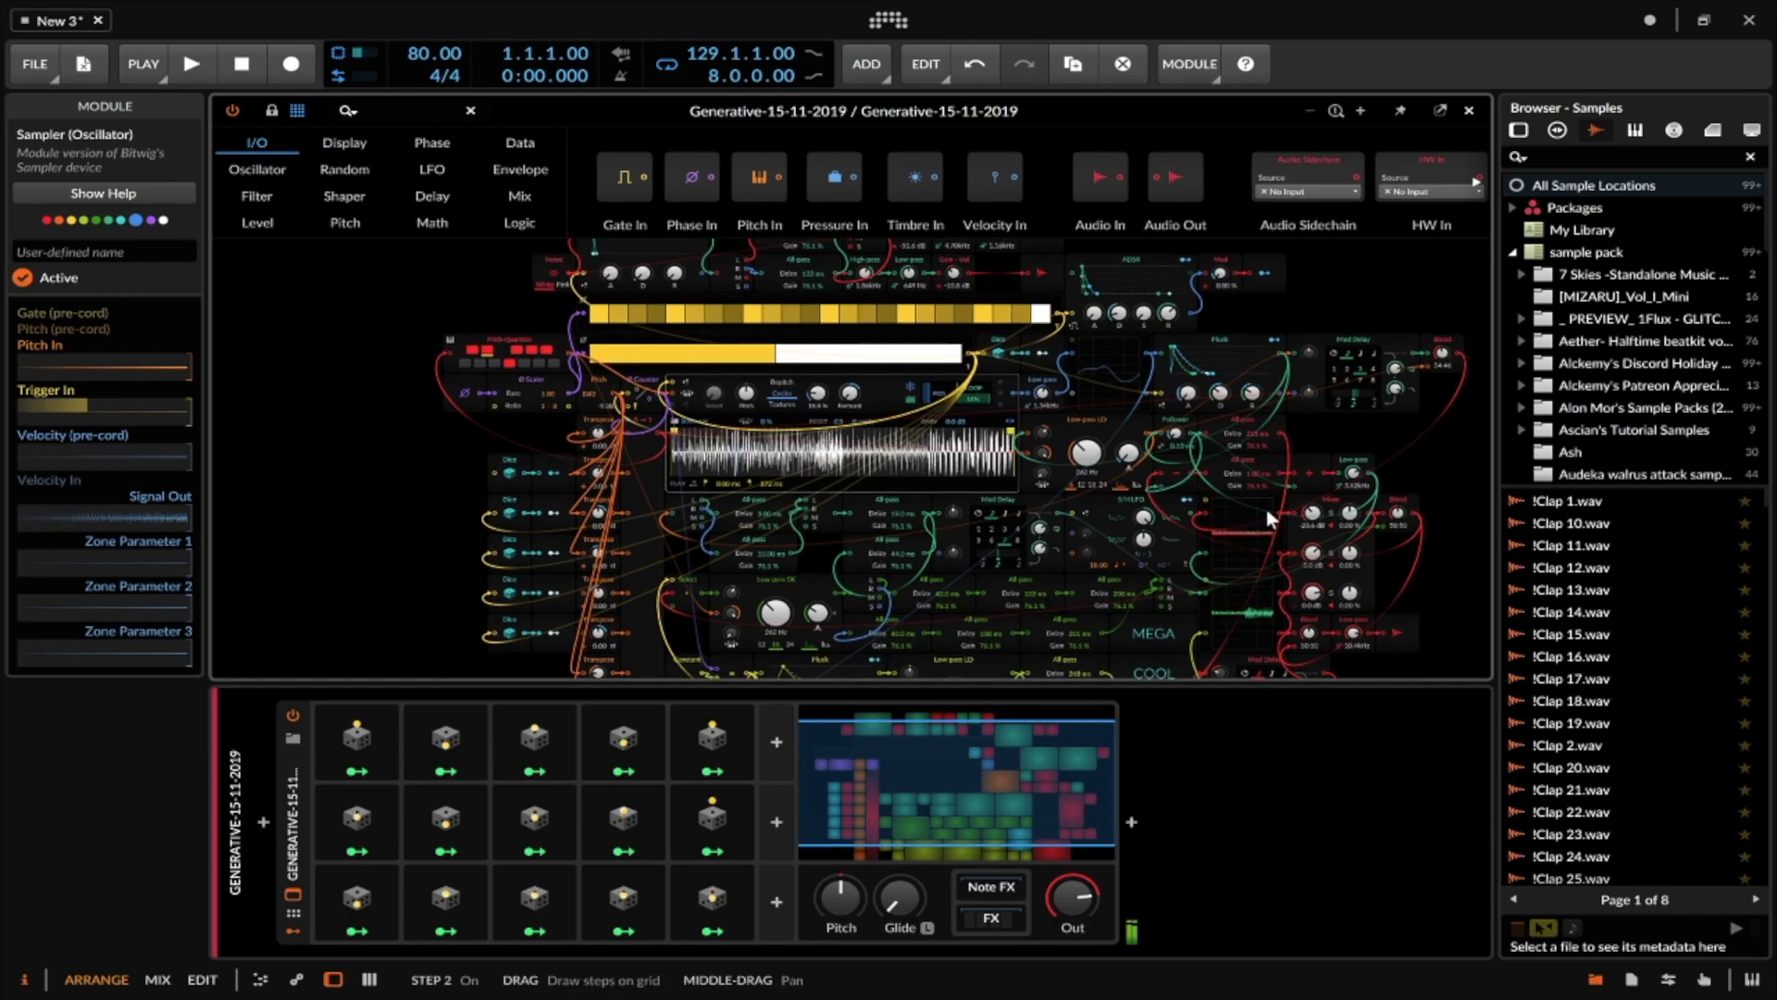
click(1407, 630)
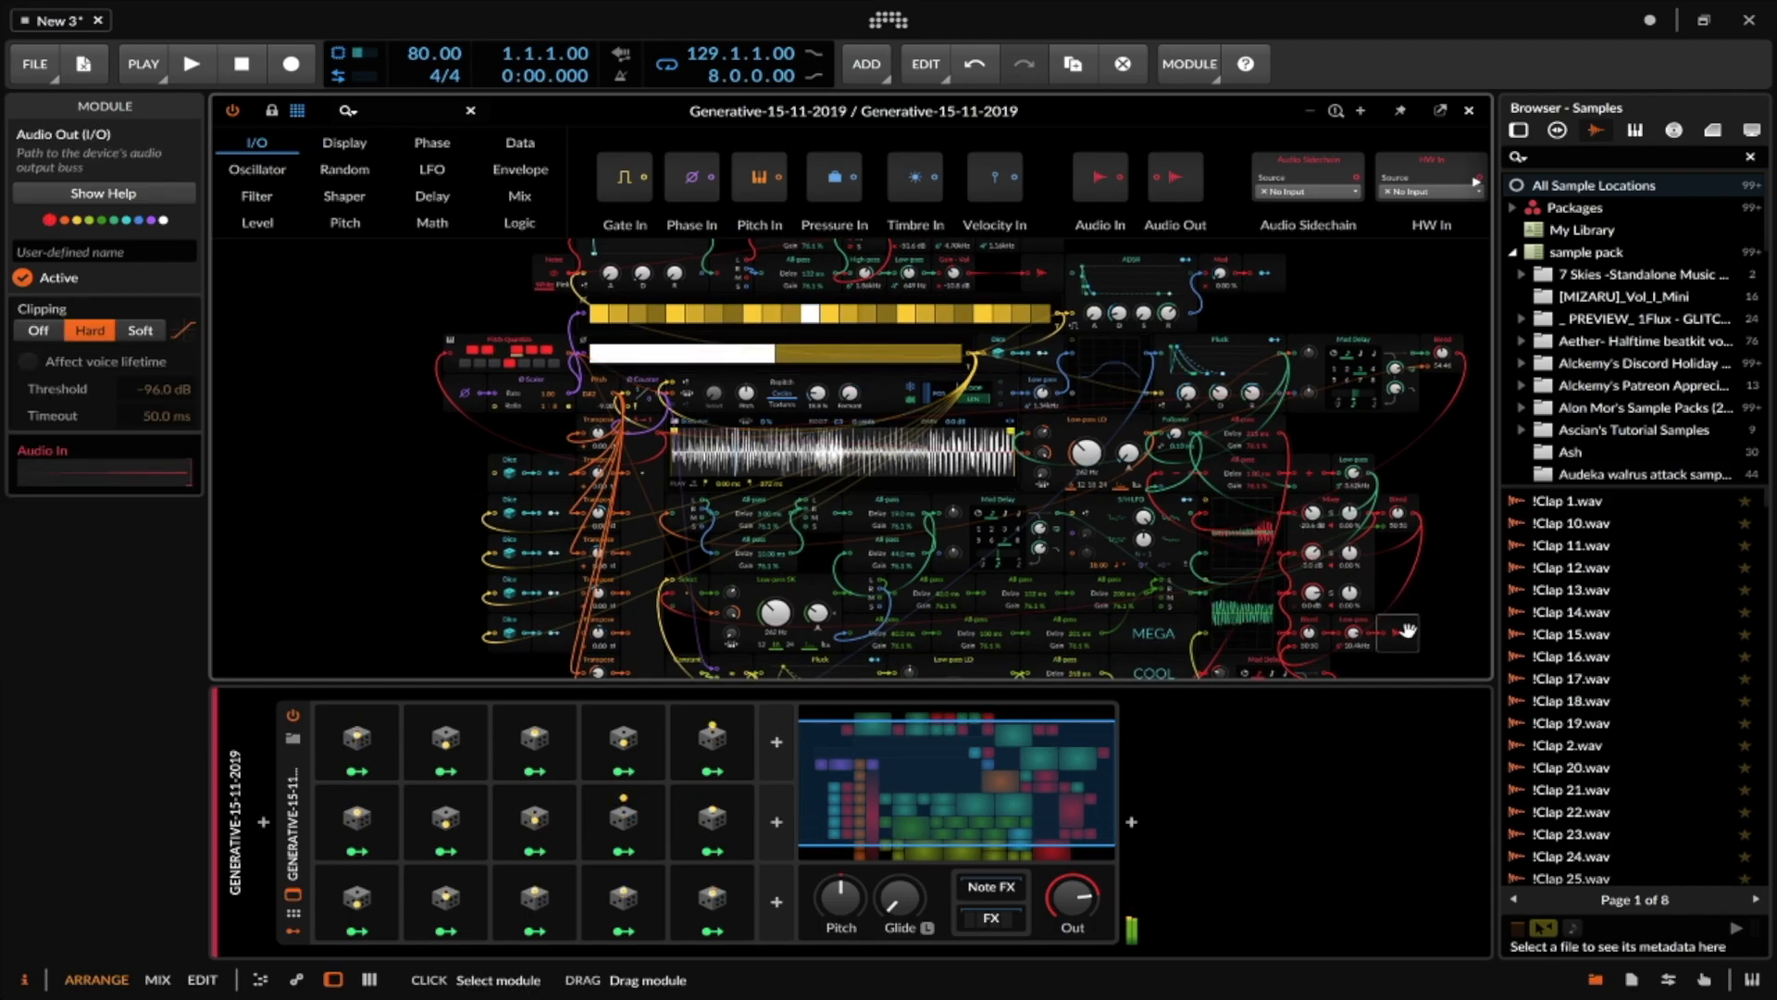
scroll(1408, 630, right, 2)
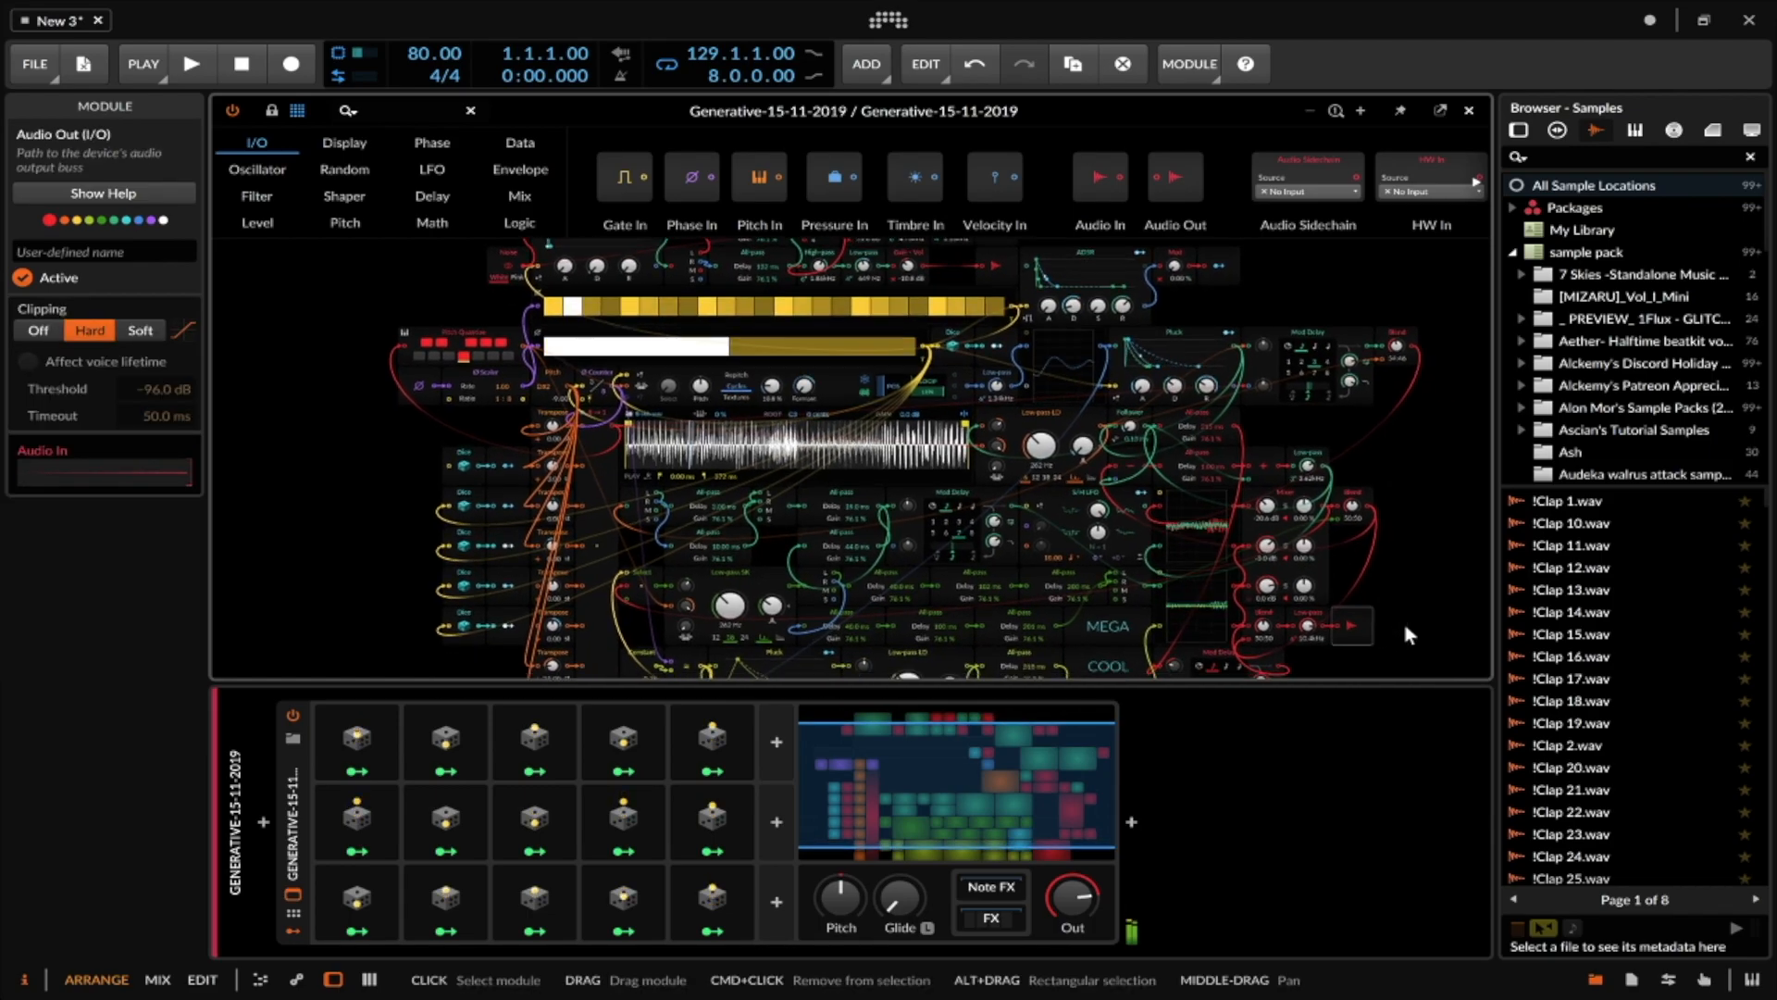
scroll(1353, 602, down, 1)
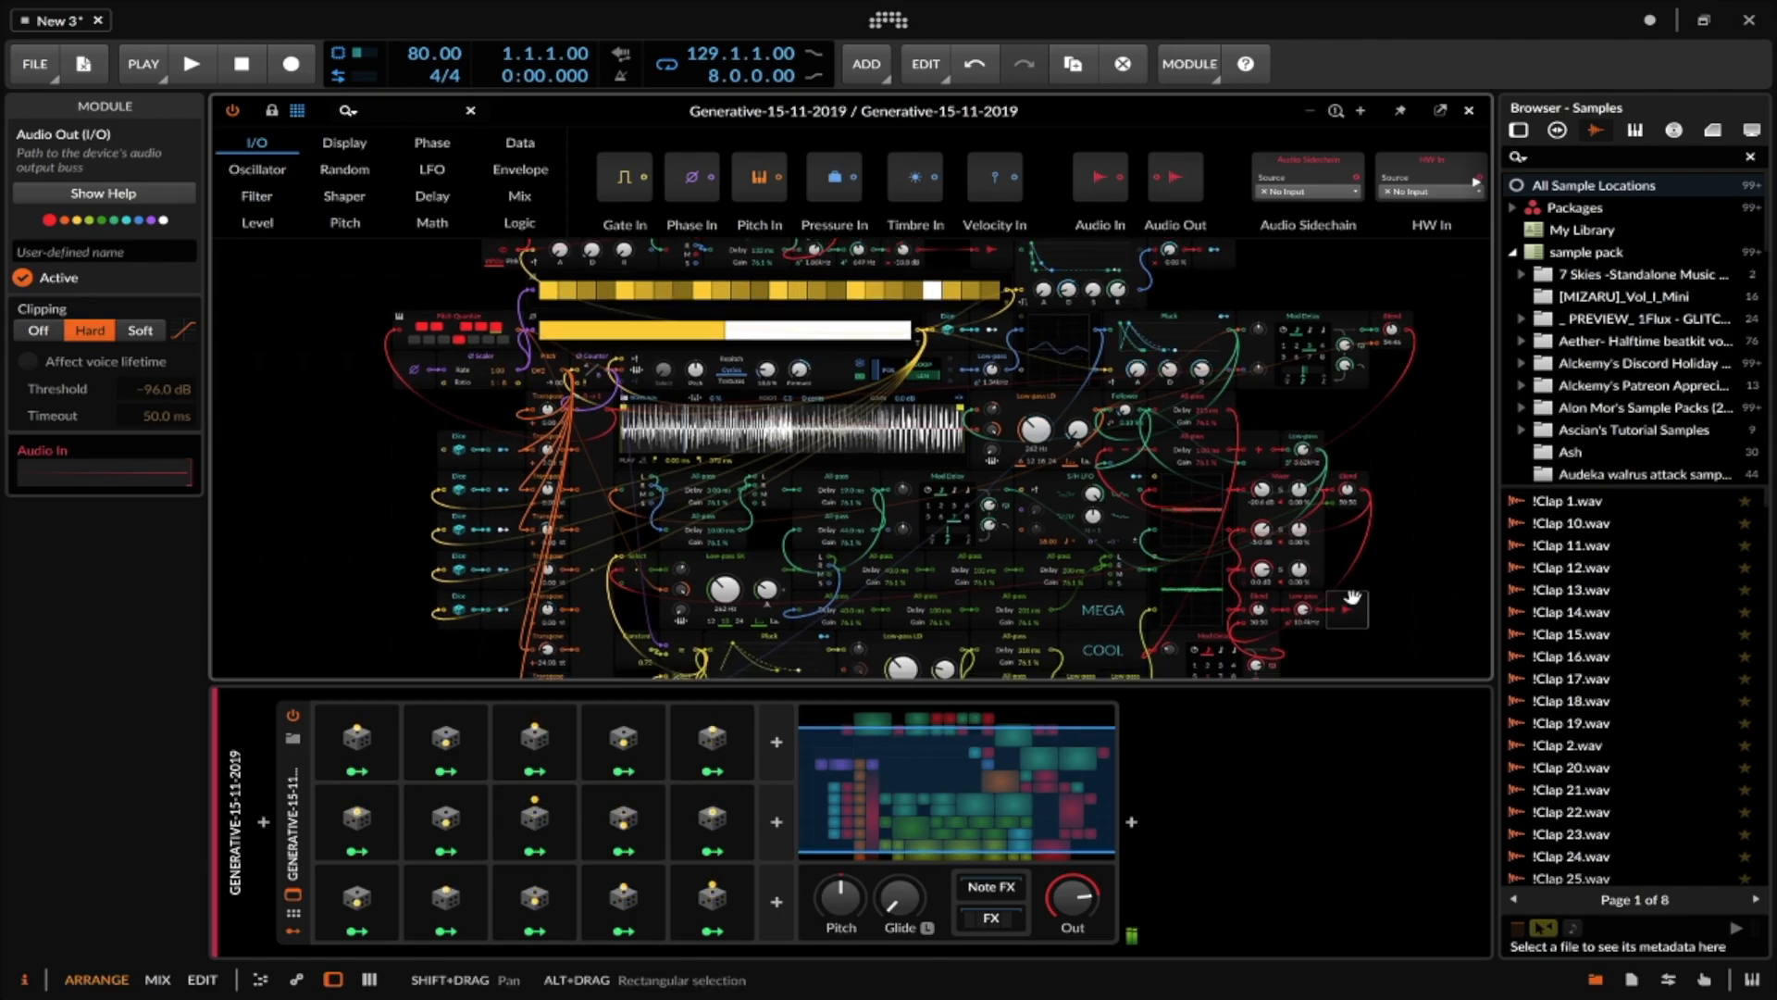
scroll(528, 364, right, 1)
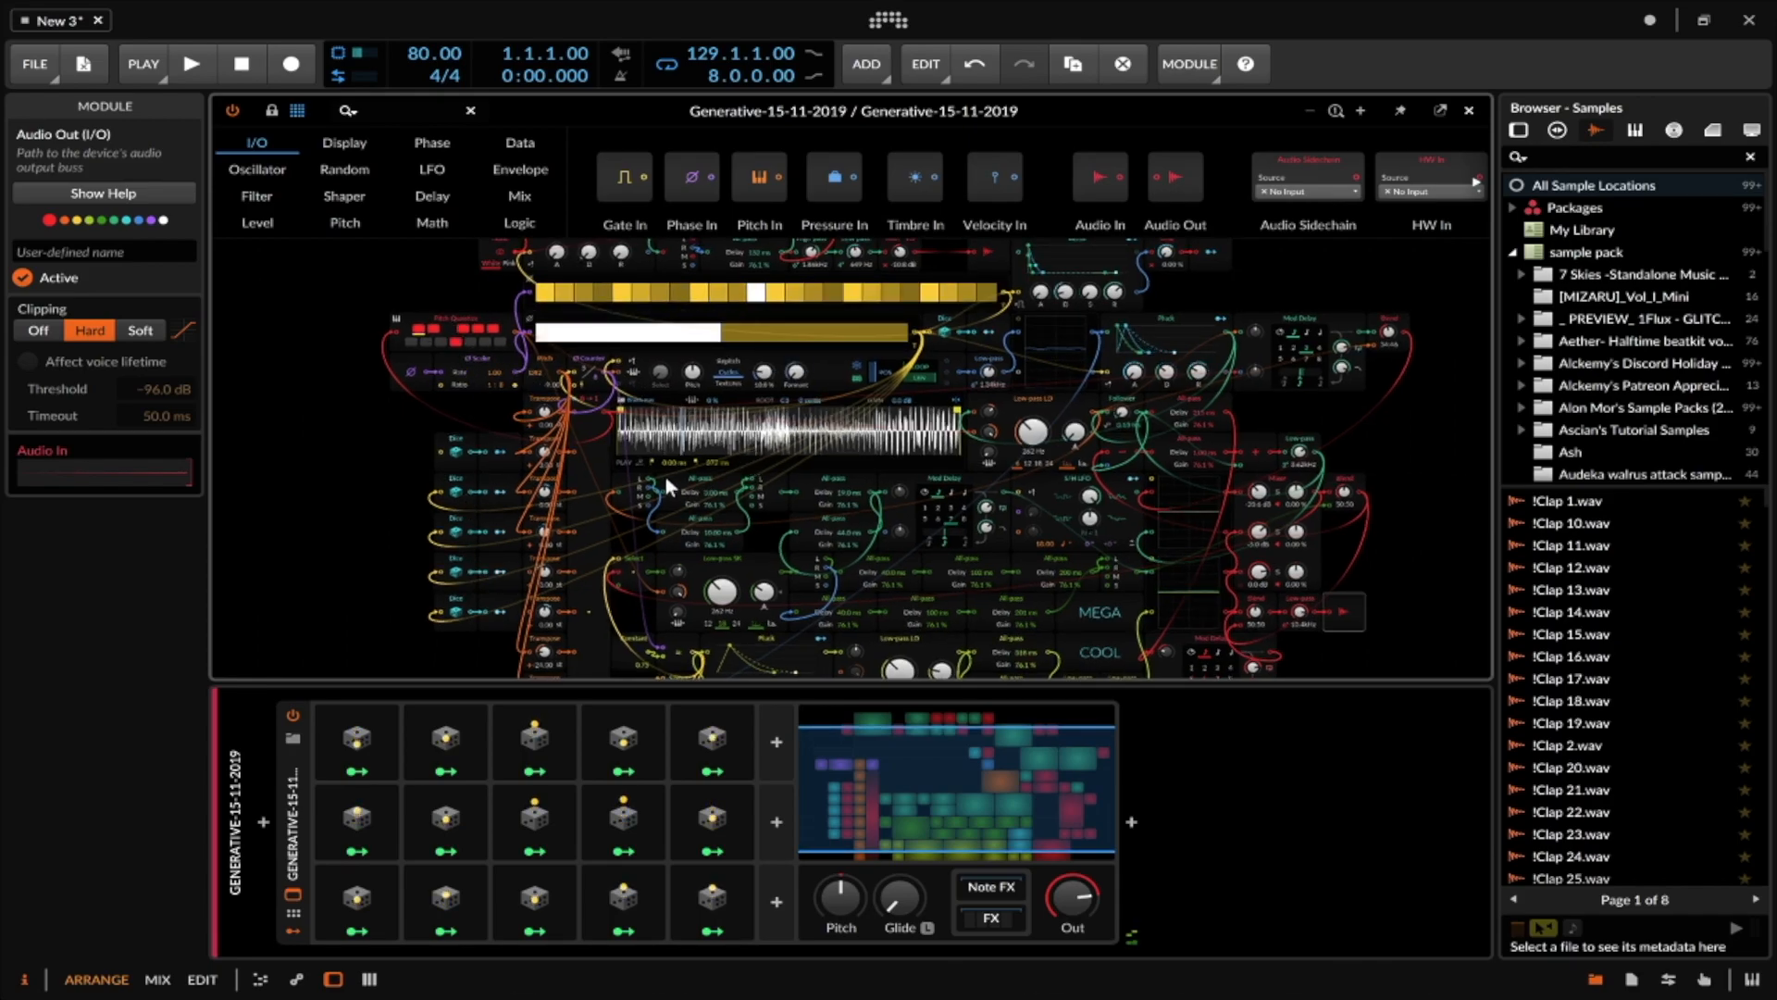
scroll(665, 476, down, 1)
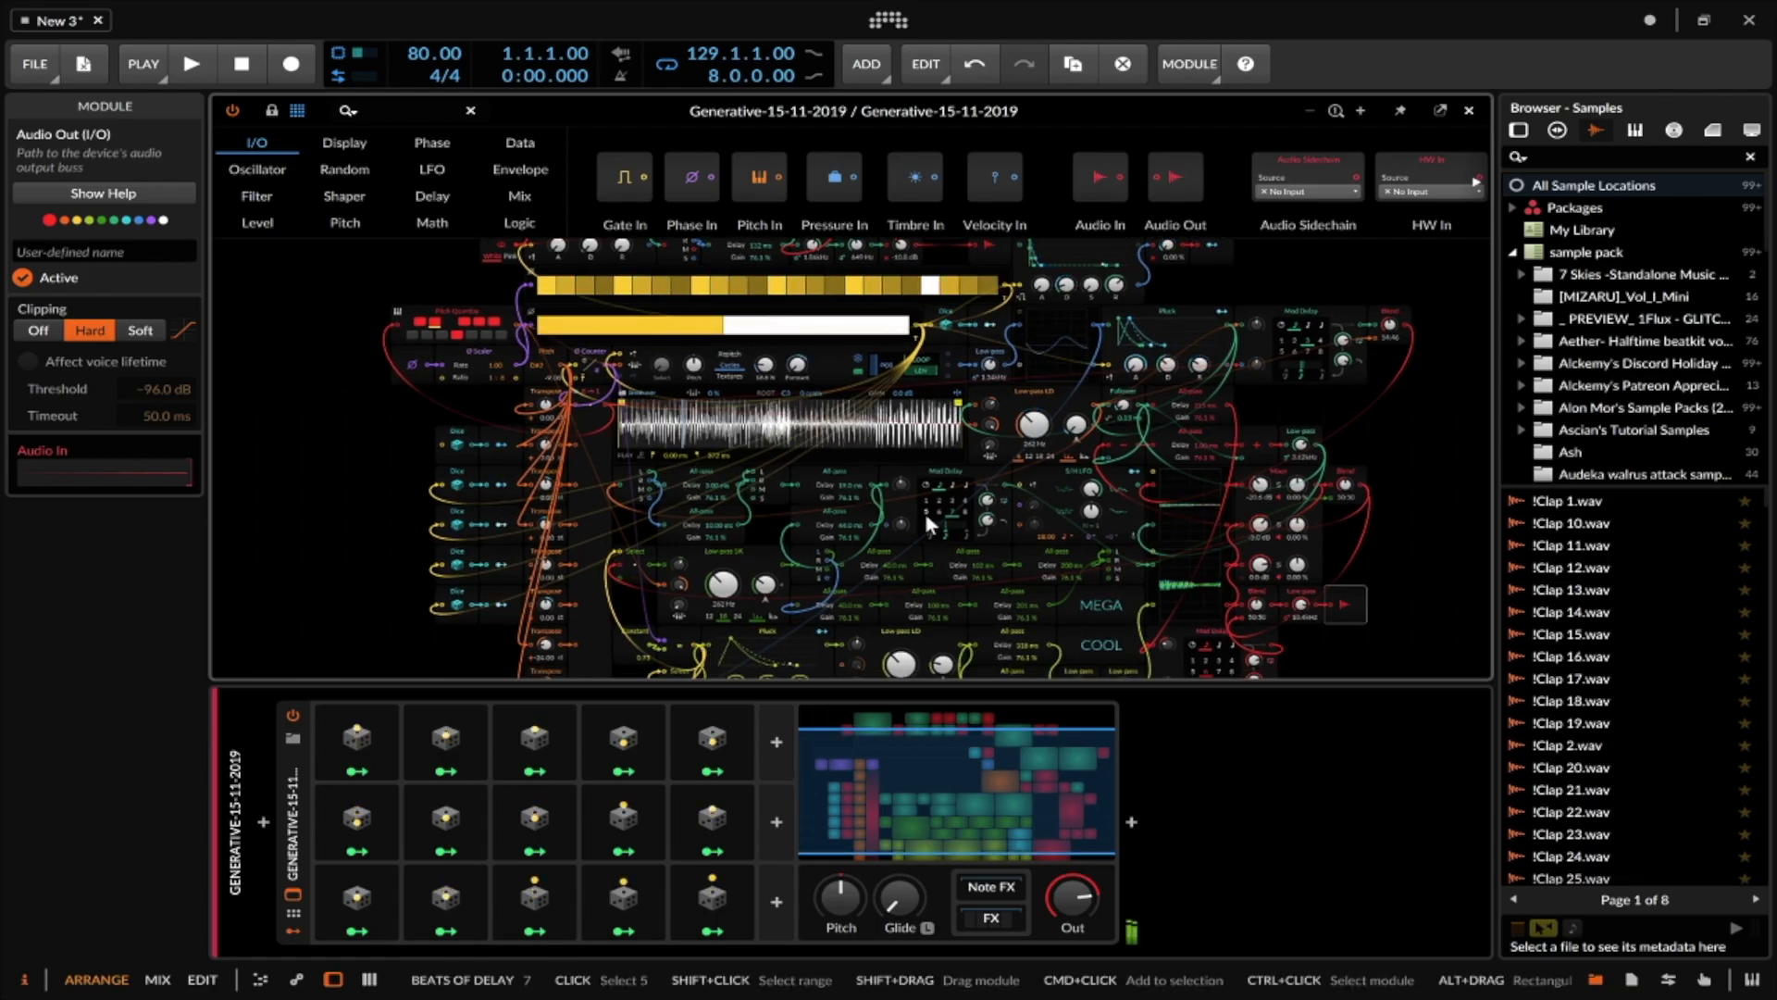
scroll(926, 513, down, 3)
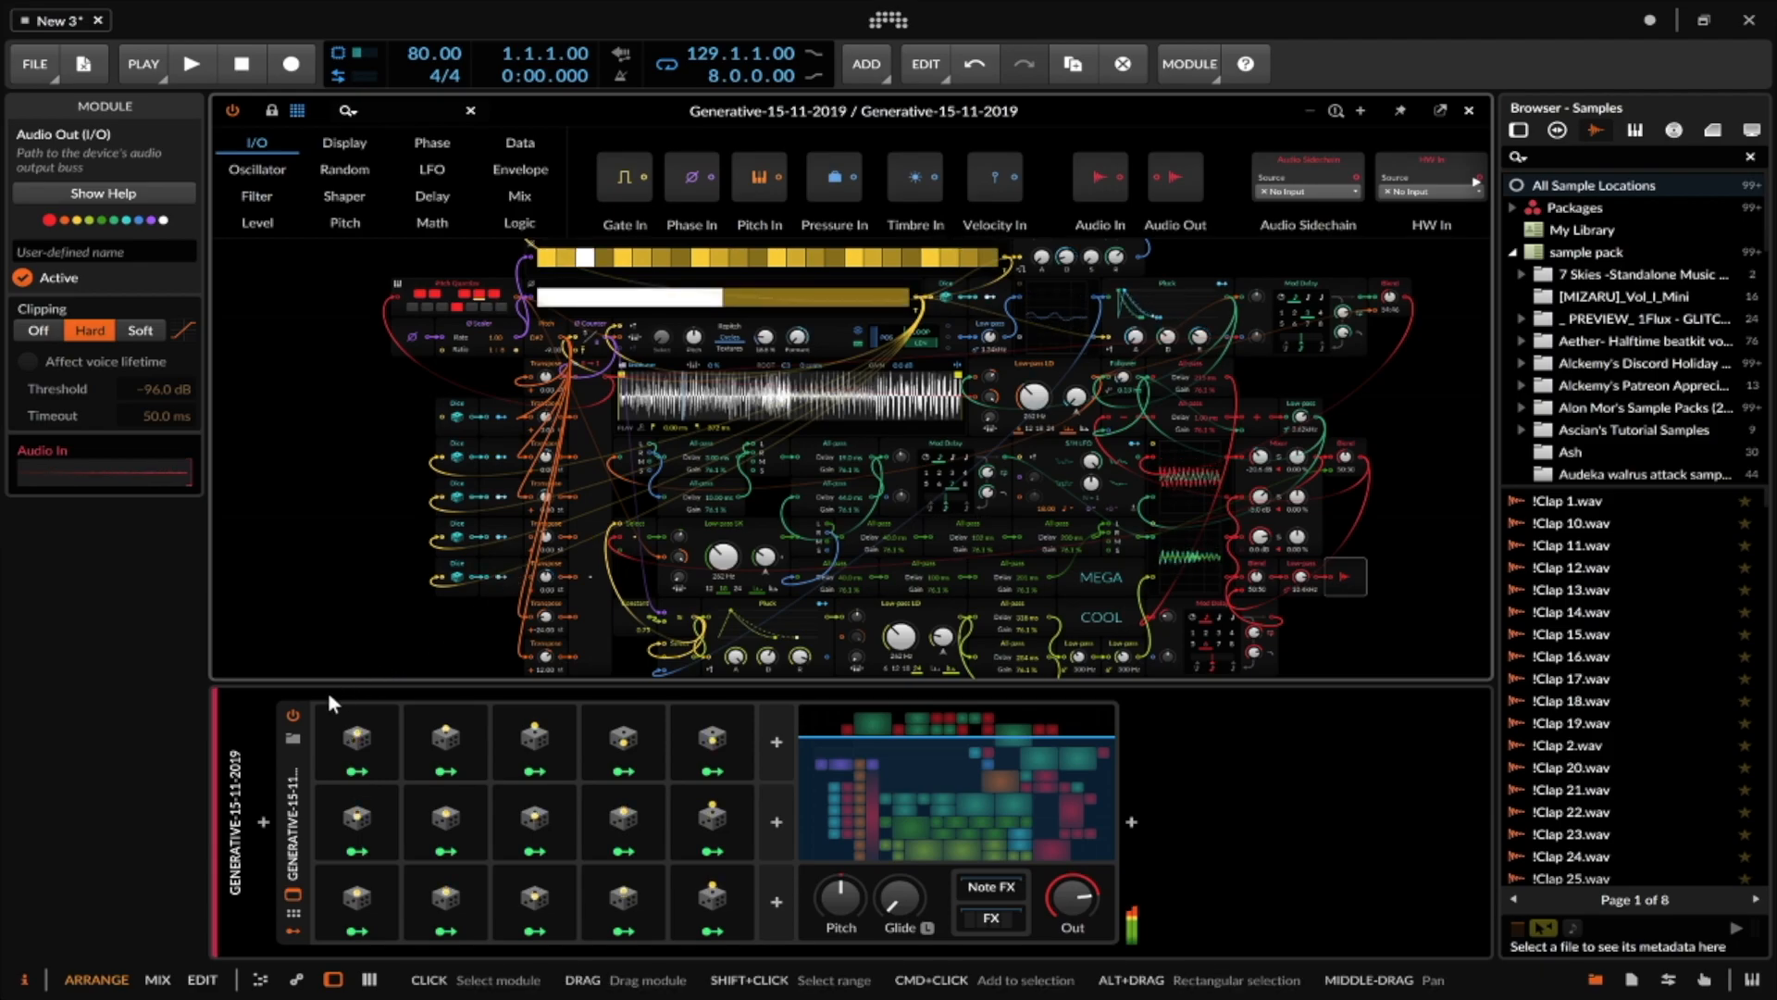
- Deactivate the Generative-15-11-2019 device and return from its grid editor to the Poly Grid device on the first track
click(293, 713)
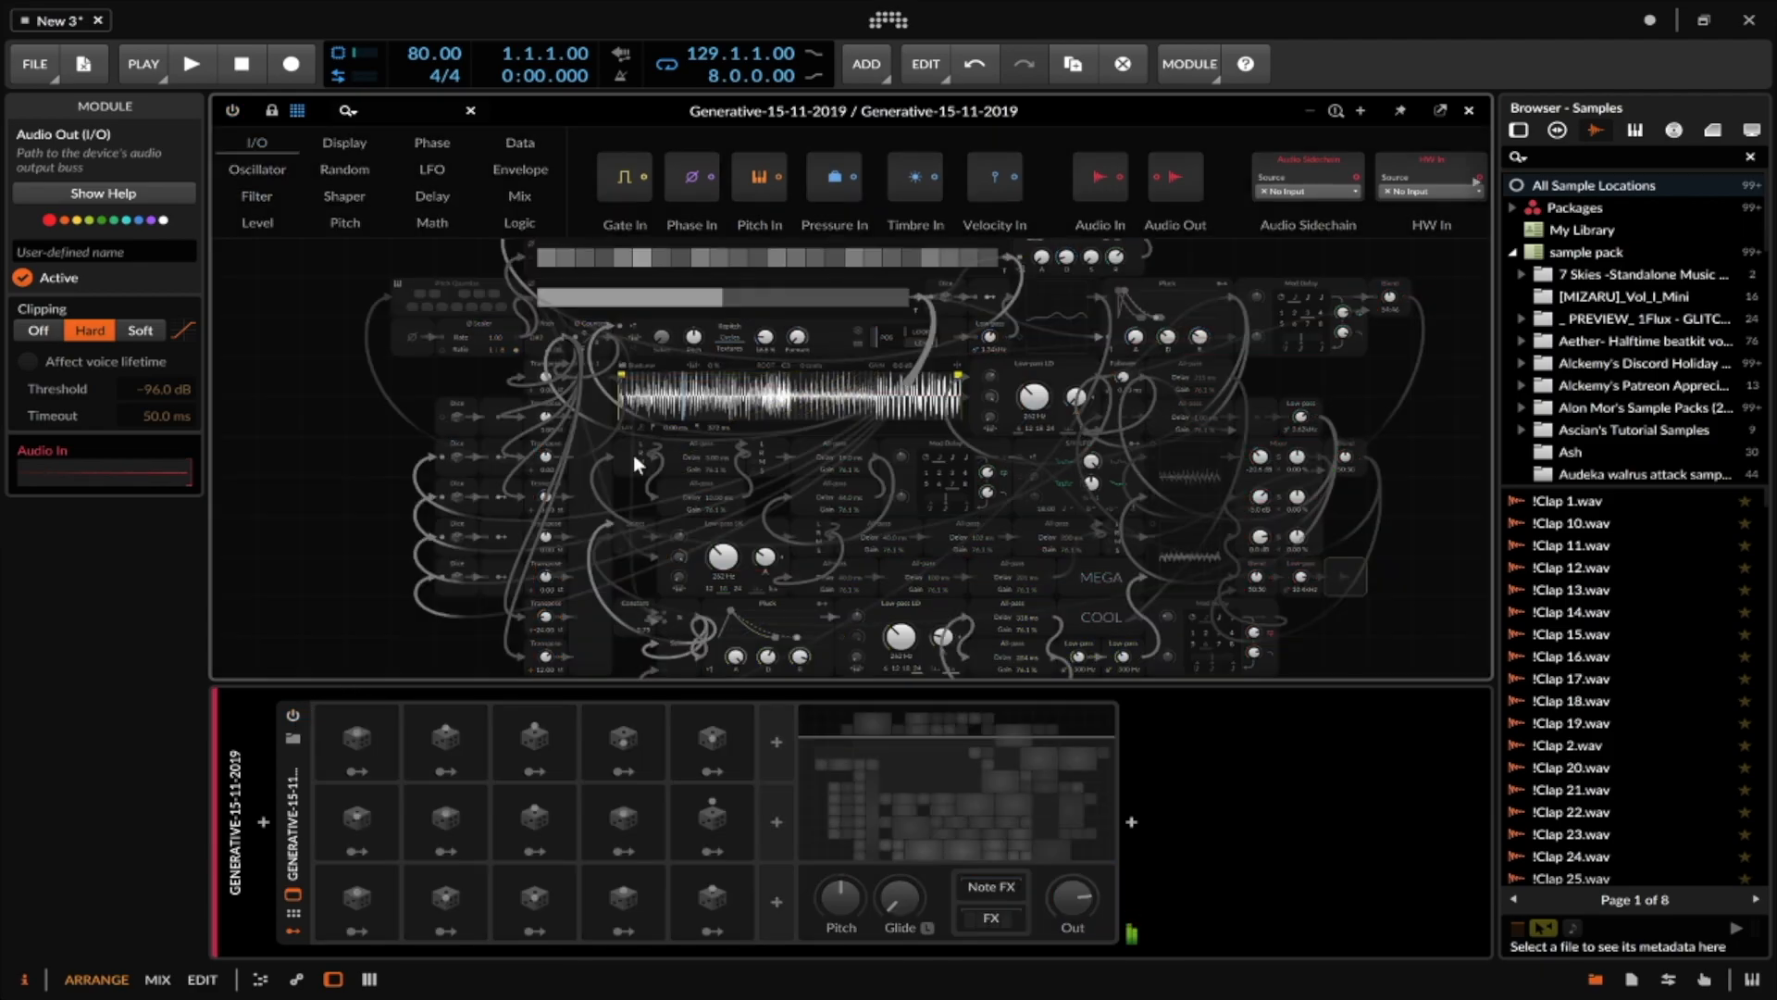
click(1469, 110)
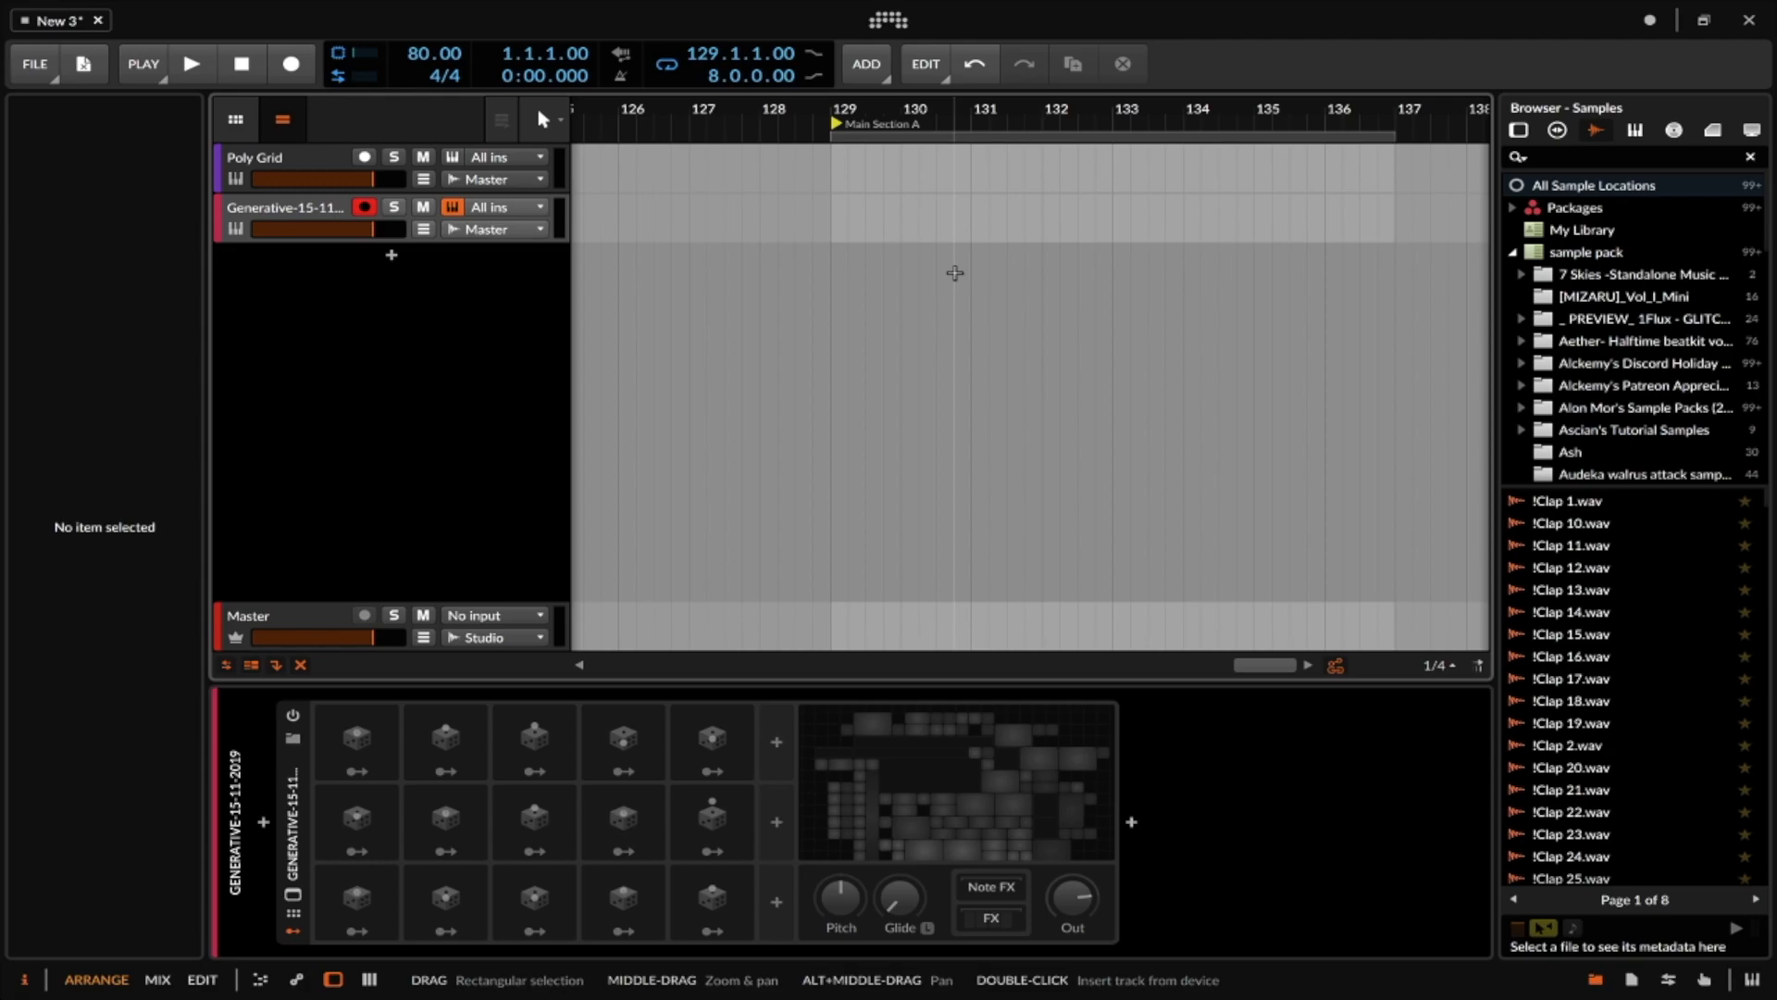
click(333, 168)
click(294, 791)
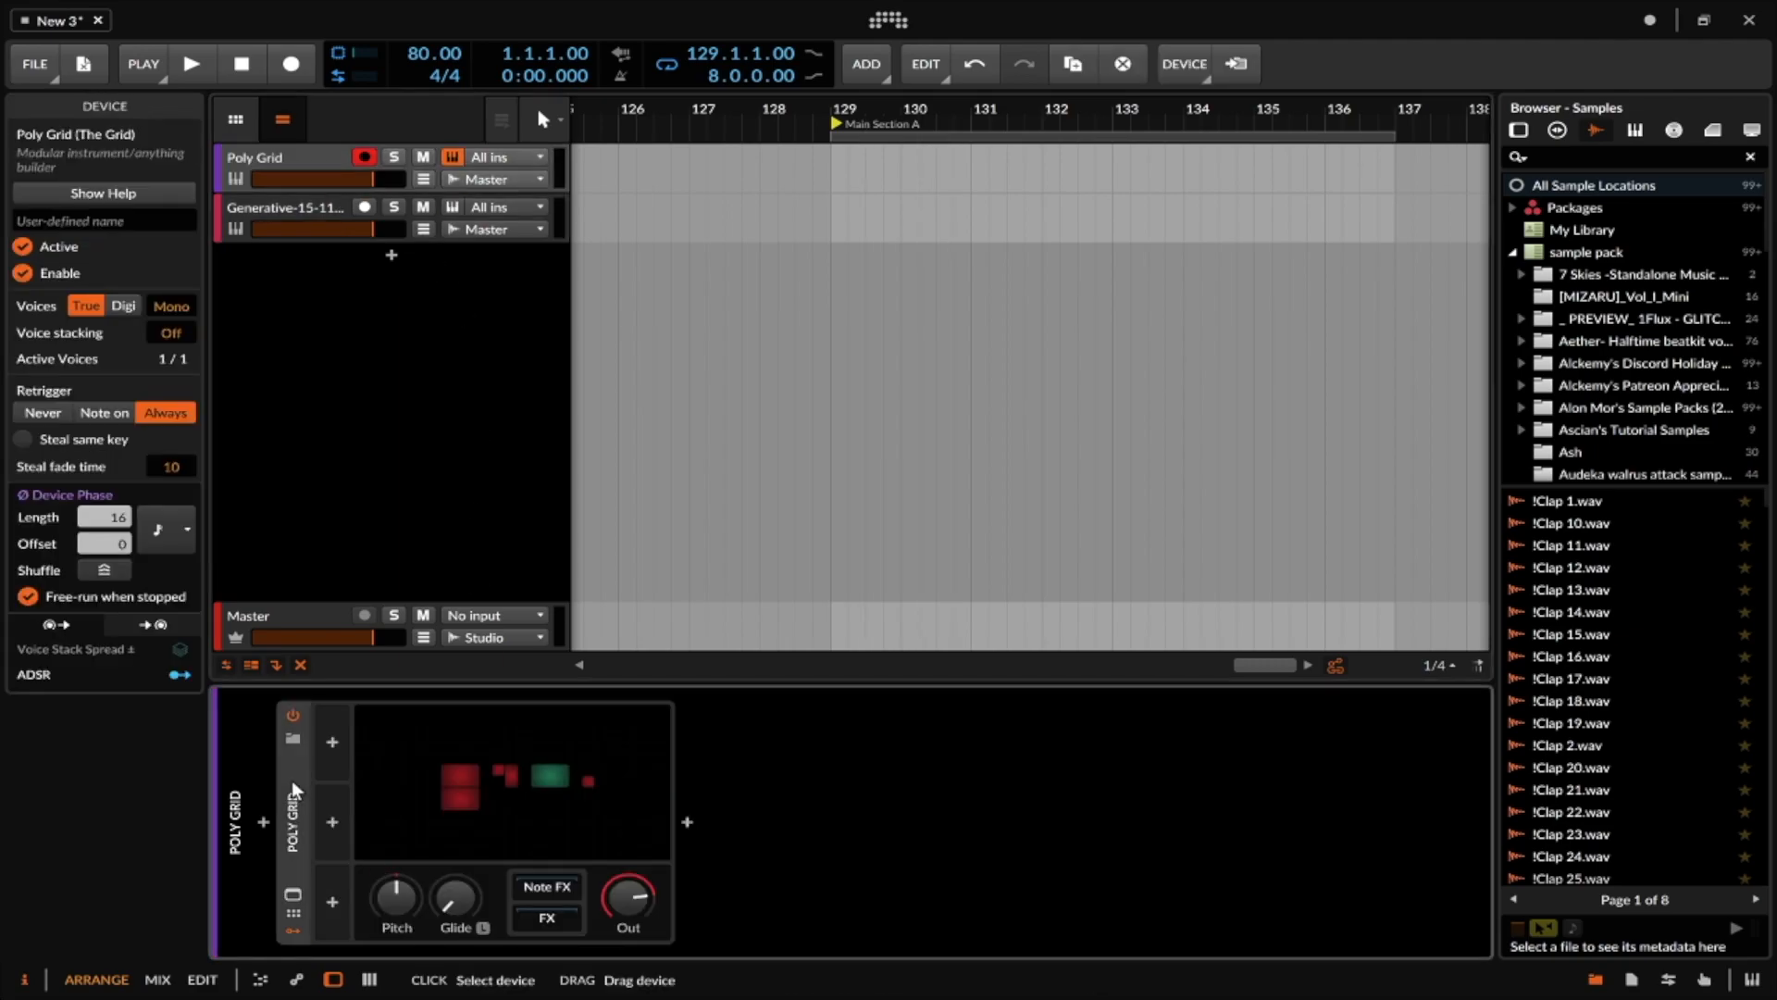